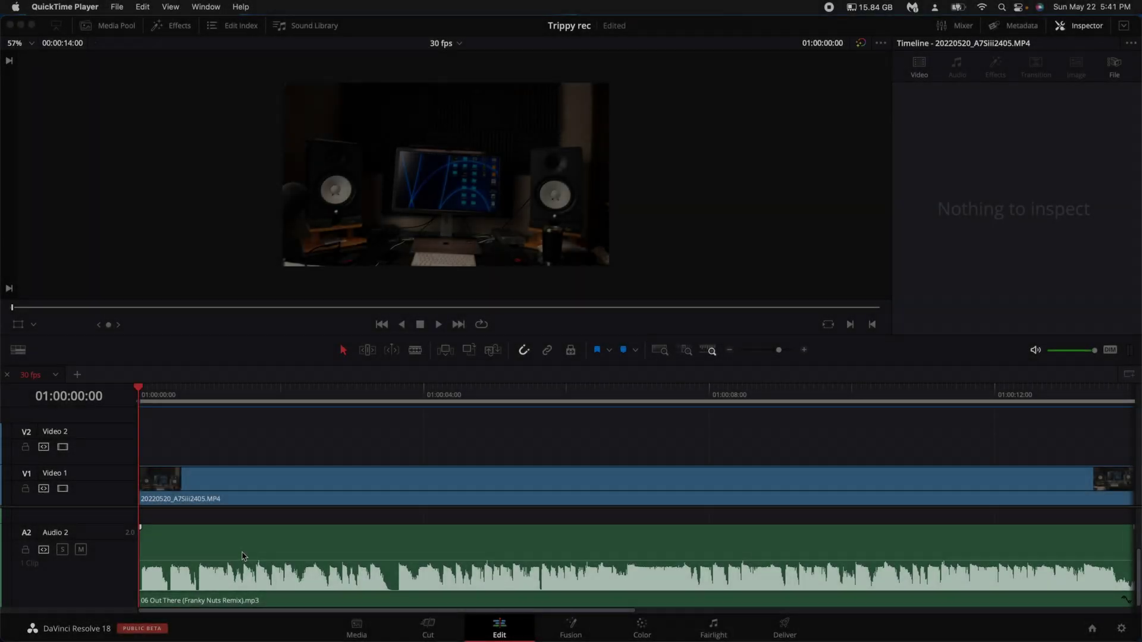
Play the timeline and add eight markers on the music's beats from 01:00:01:07 to 01:00:06:25, saving the project.
scroll(242, 556, "up", 3)
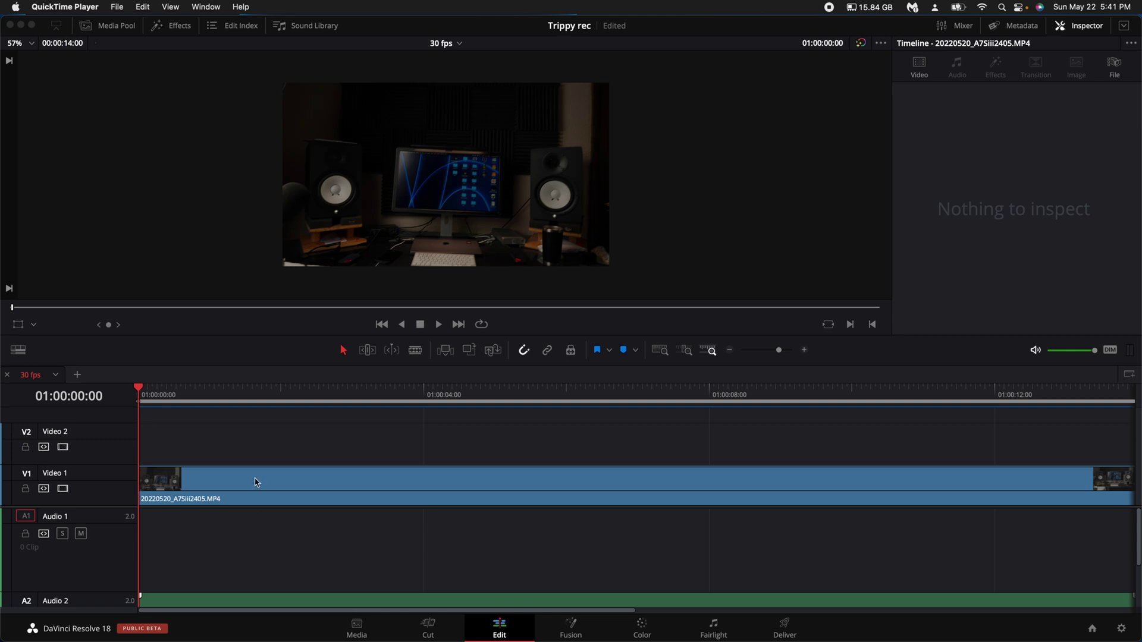
scroll(262, 513, "down", 3)
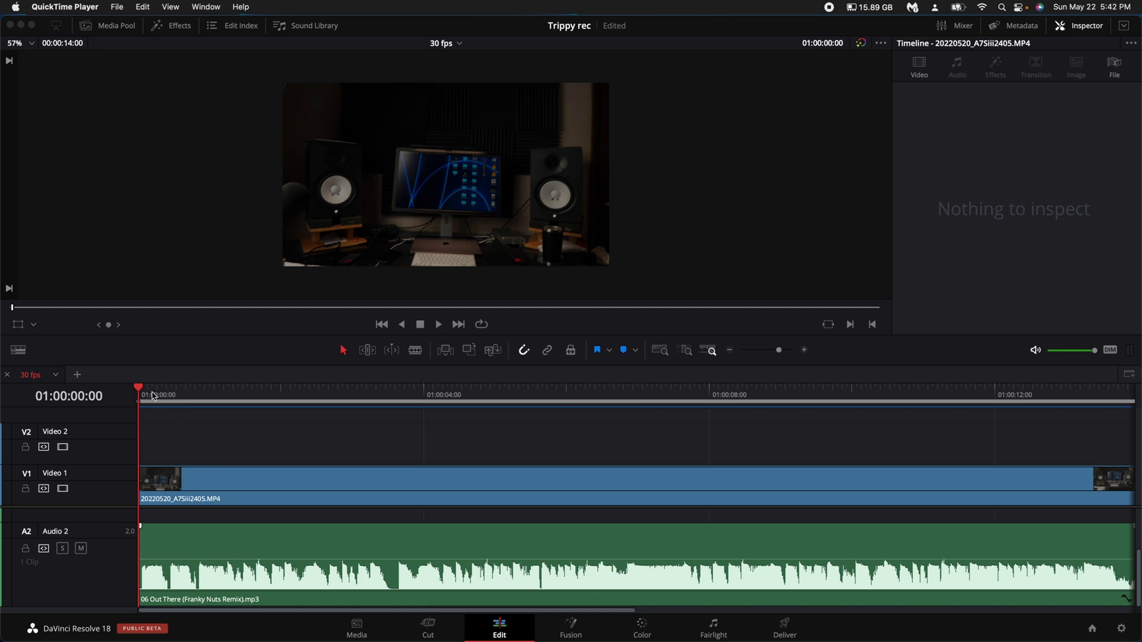
key("m")
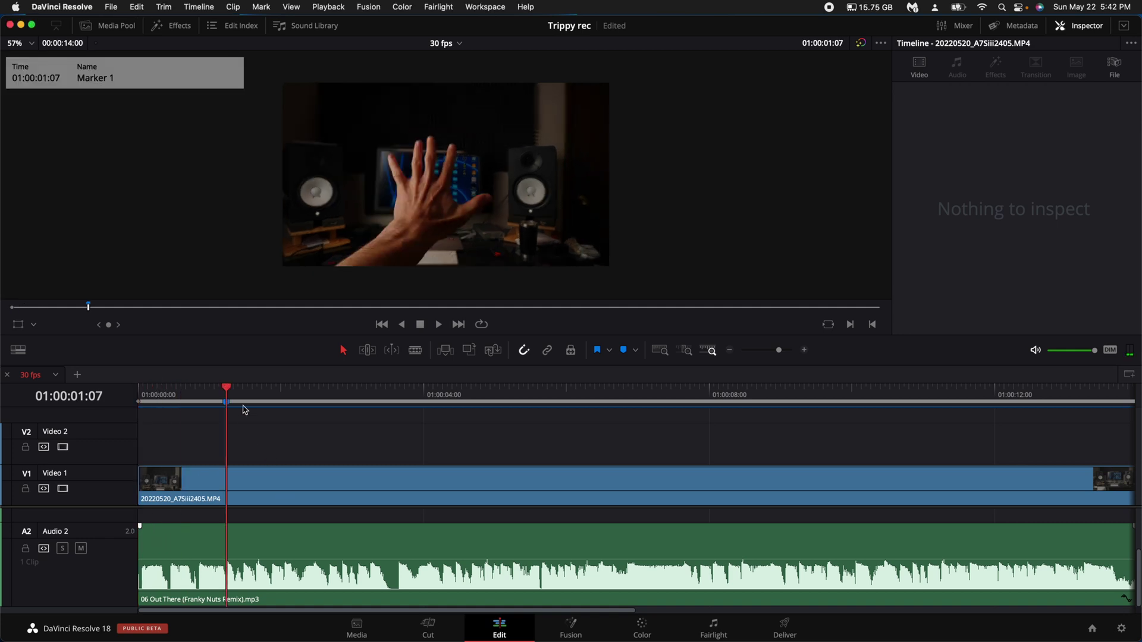
key("super+s")
key("m")
key("m")
key("m")
key("m")
key("m")
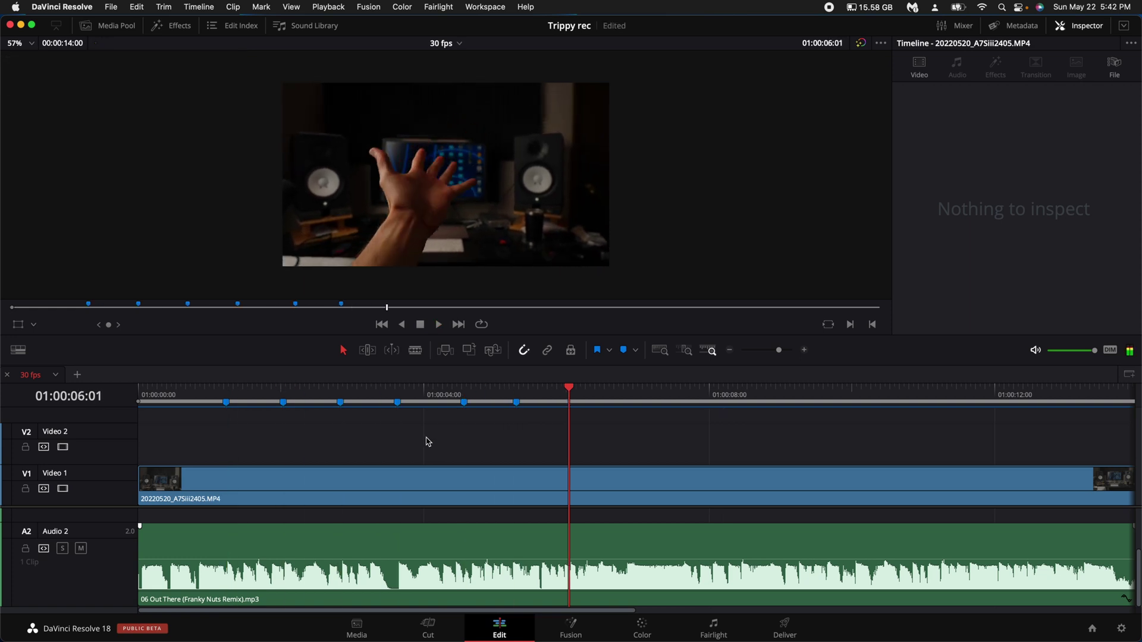
key("m")
key("space")
key("m")
key("super+s")
Duplicate the 20220520_A7Siii2405.MP4 clip onto Video 2 and combine both copies into a new Fusion clip.
left_click(404, 492)
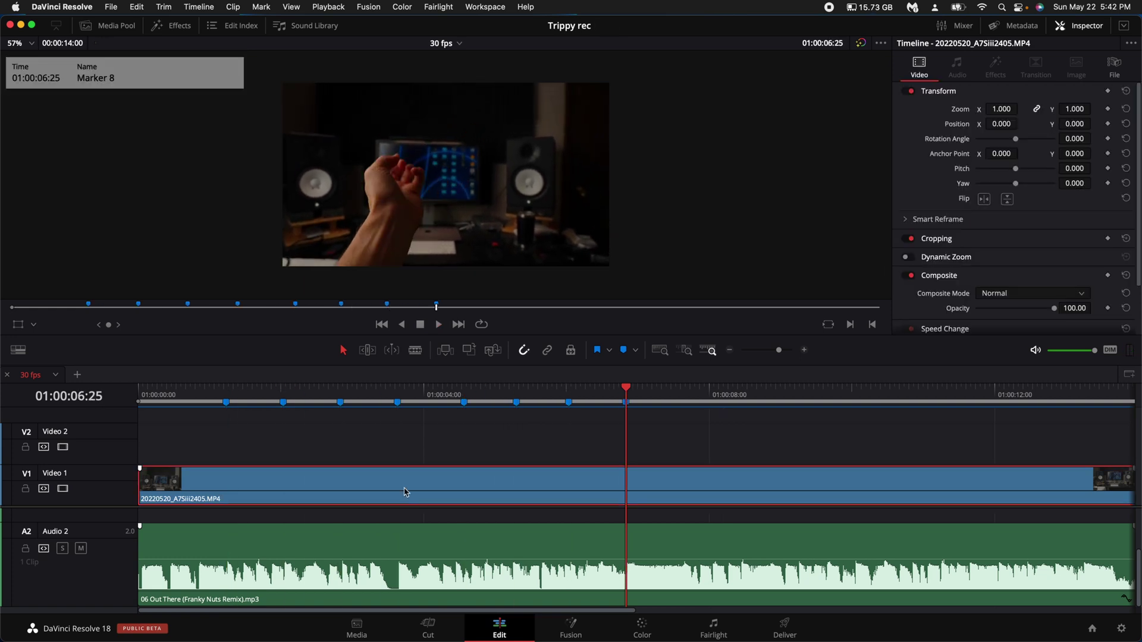
left_click_drag(405, 490, 414, 449)
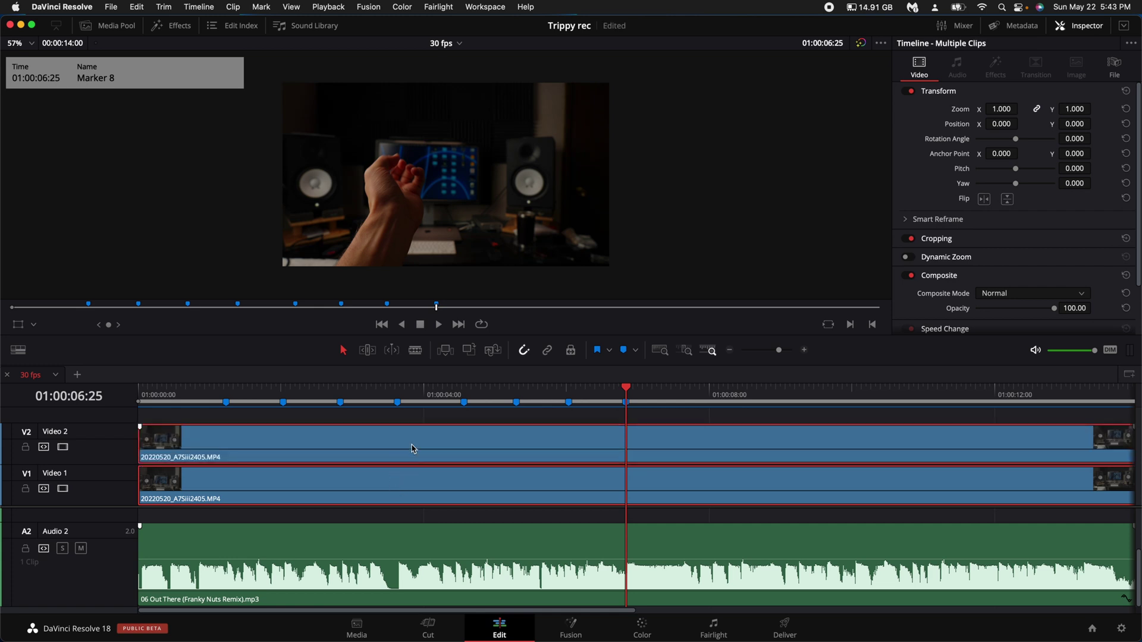
right_click(365, 488)
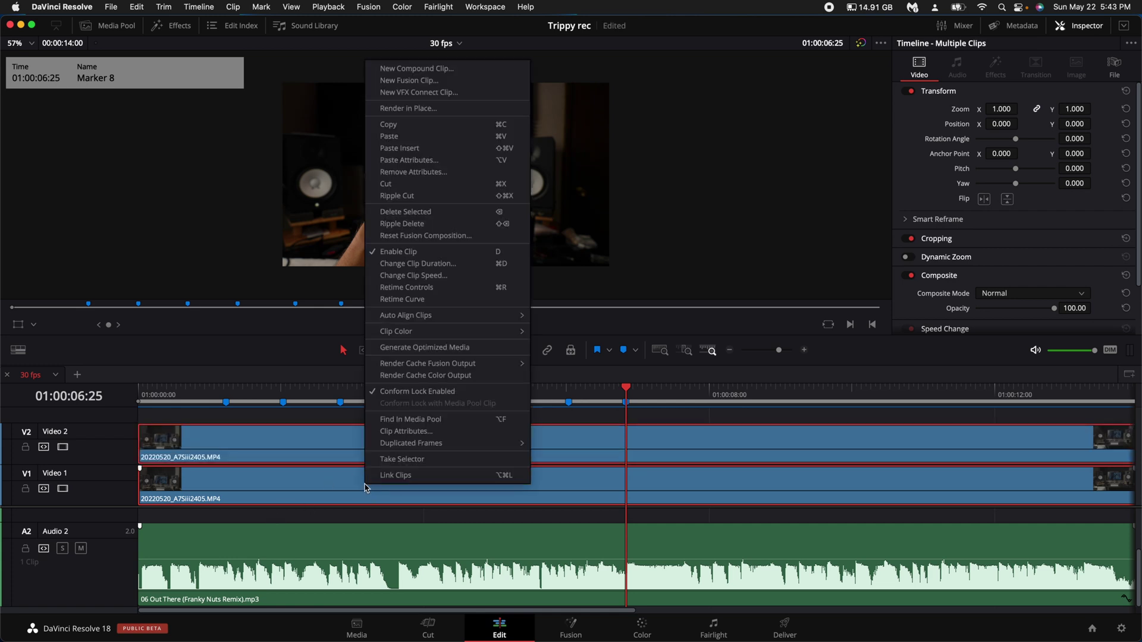
left_click(416, 80)
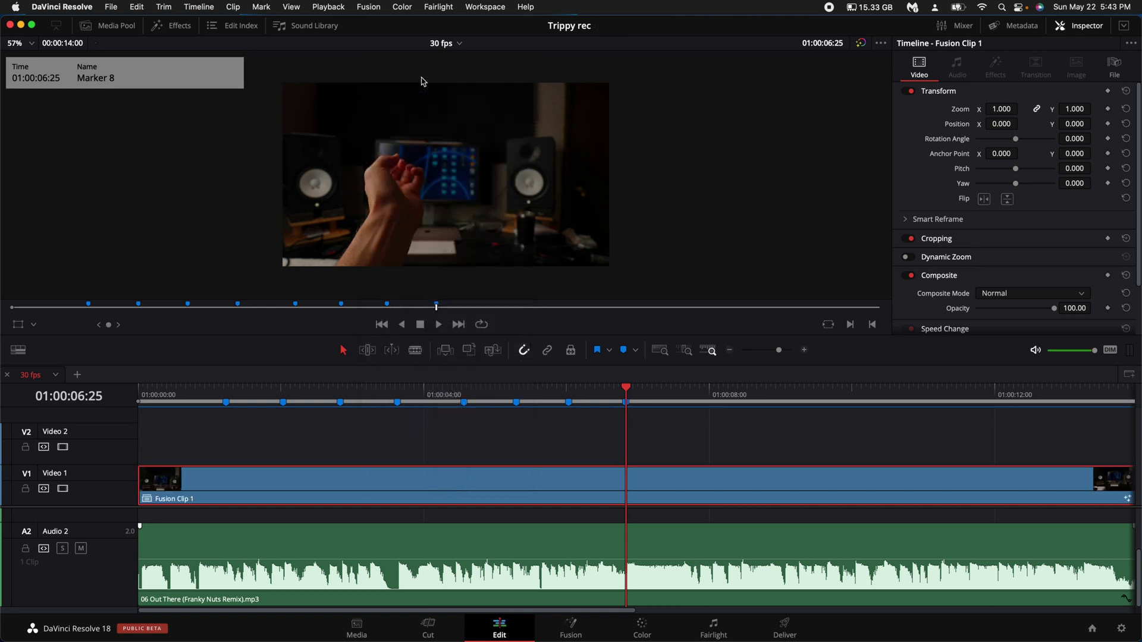
Open the Fusion clip in its own timeline and add a serial node after node 03 in the Video 2 clip's grade.
right_click(426, 487)
left_click(501, 142)
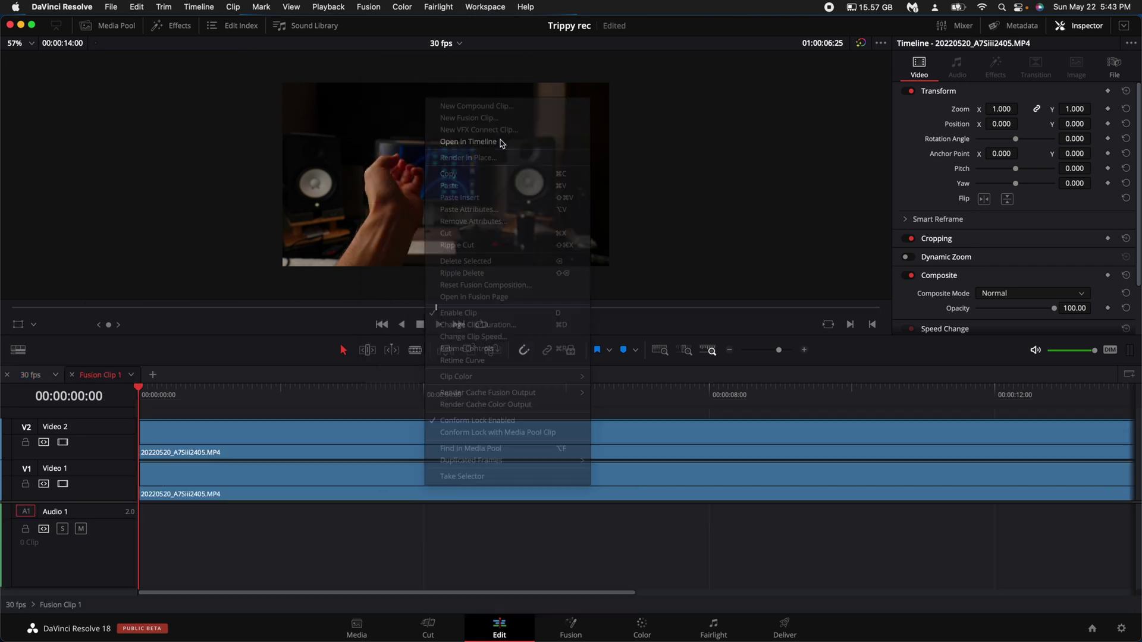
left_click(288, 437)
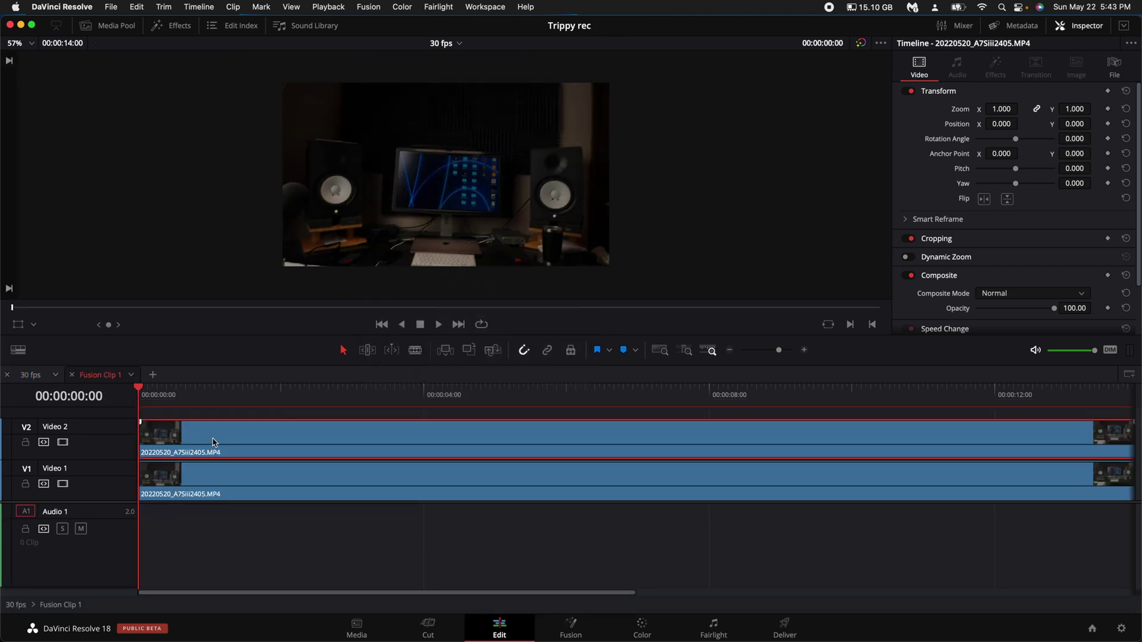
left_click(642, 627)
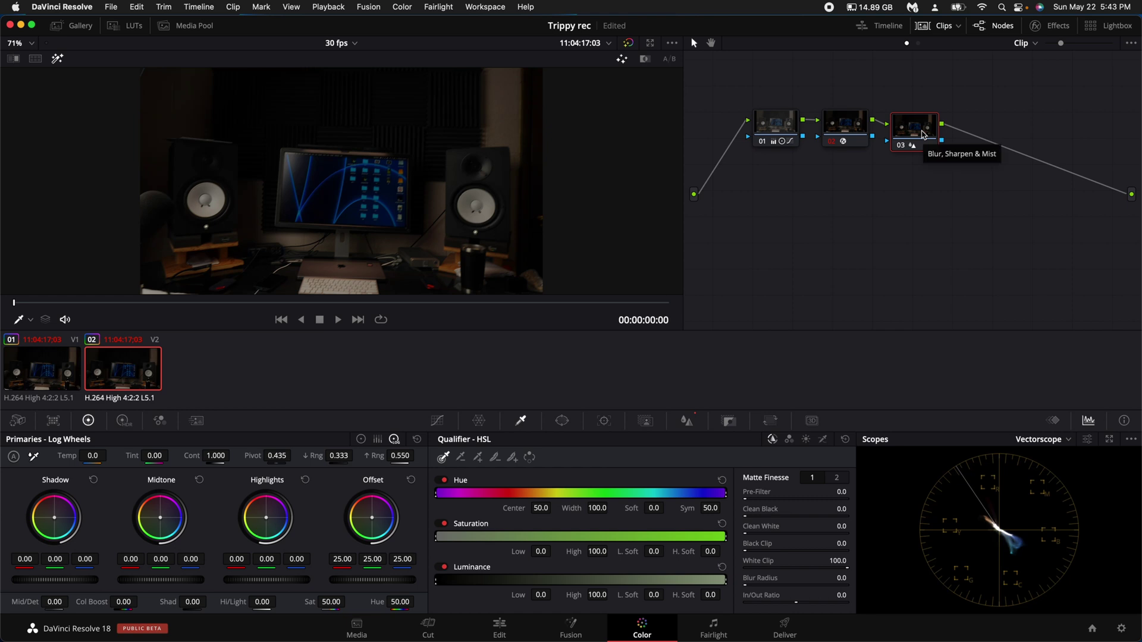
key("alt+s")
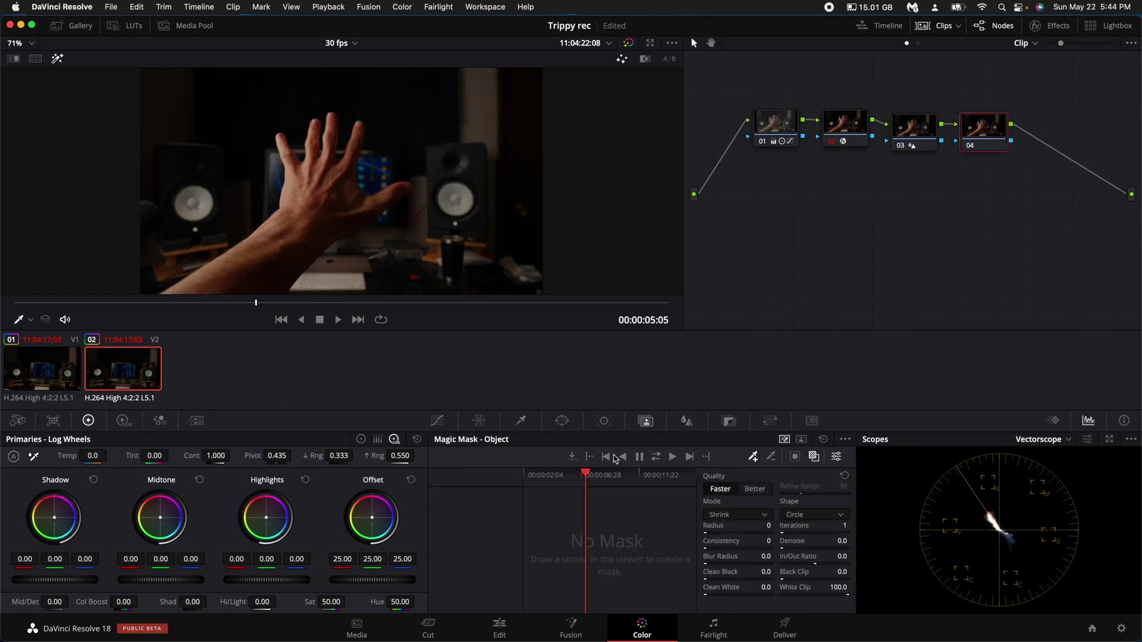
Set node 04's Magic Mask quality to Better and turn on the mask overlay.
left_click(688, 421)
left_click(648, 424)
left_click(754, 491)
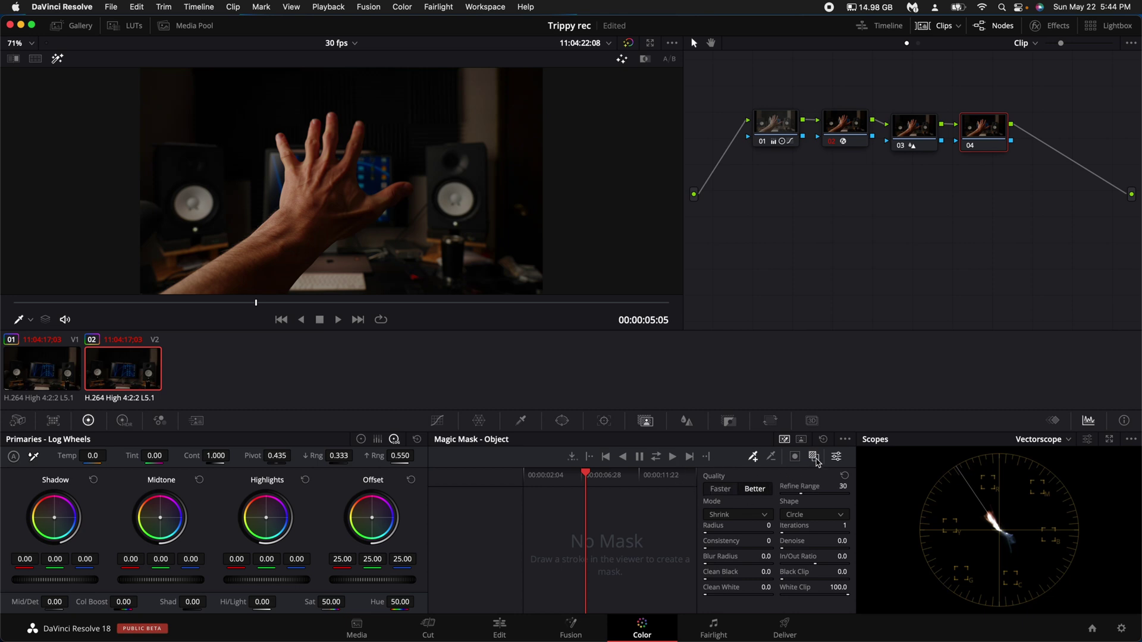
left_click(814, 458)
At 00:00:04:28, draw a Magic Mask stroke along the hand and forearm and track it forward and backward.
mouse_move(256, 302)
left_mouse_down()
mouse_move(321, 306)
mouse_move(245, 303)
left_mouse_up()
left_click_drag(331, 189, 258, 257)
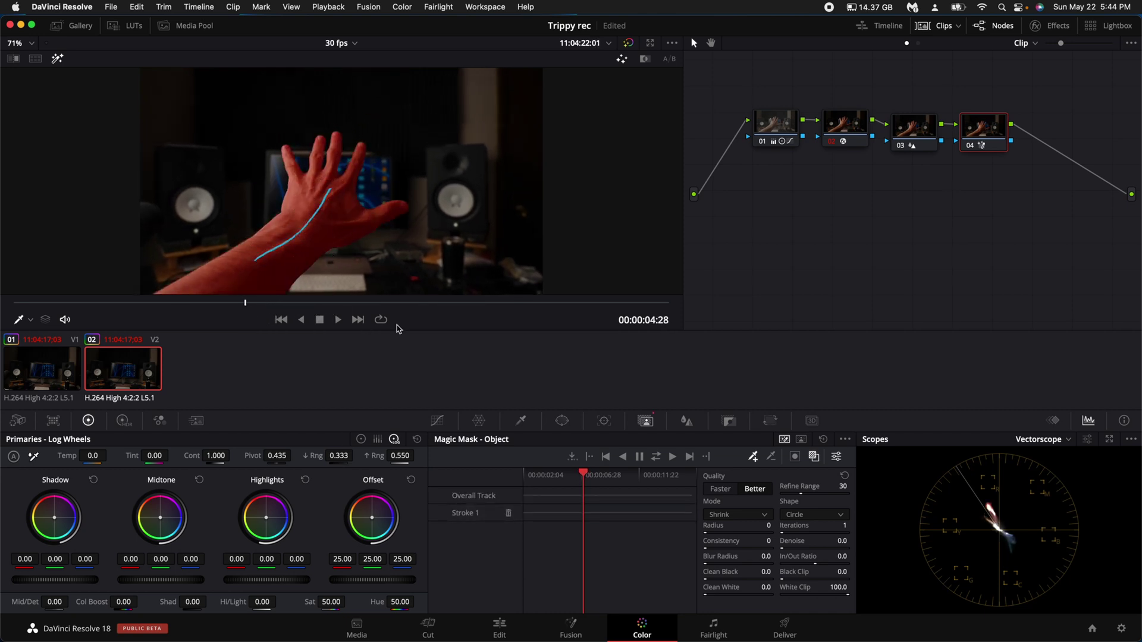
left_click(657, 457)
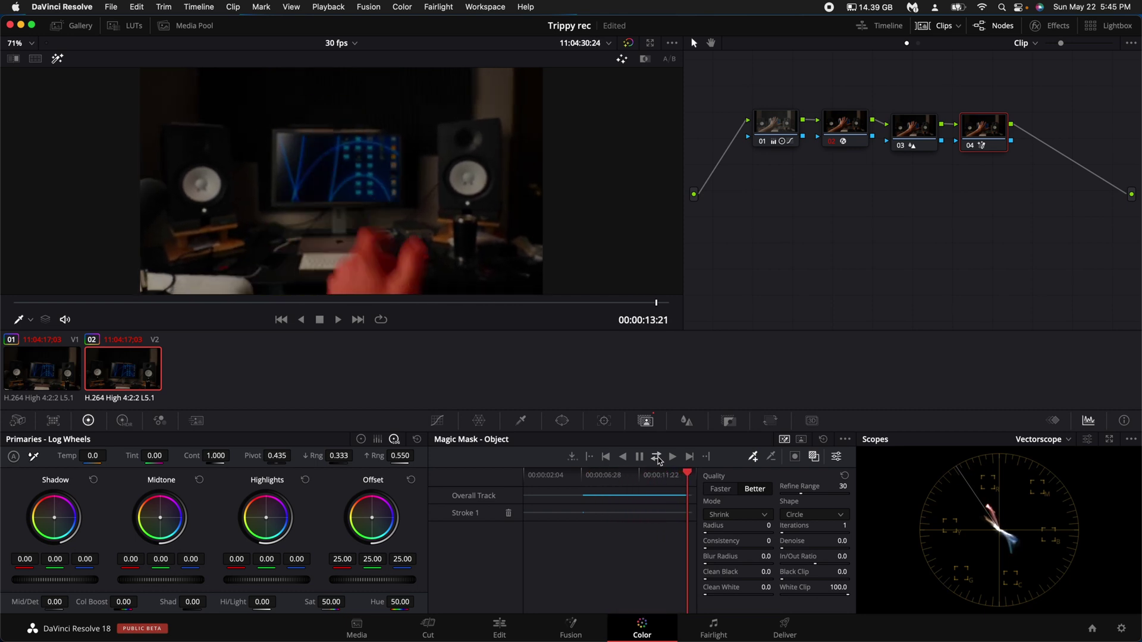
Add an alpha output to the node graph and connect node 04's mask output to it.
left_click(937, 25)
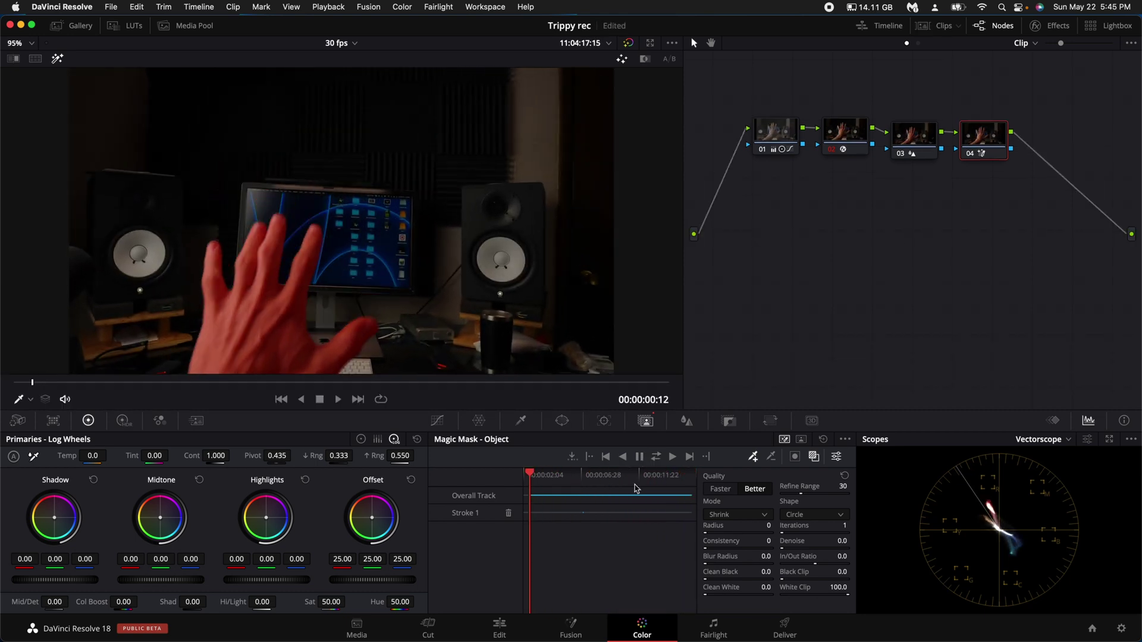
right_click(947, 254)
left_click(985, 303)
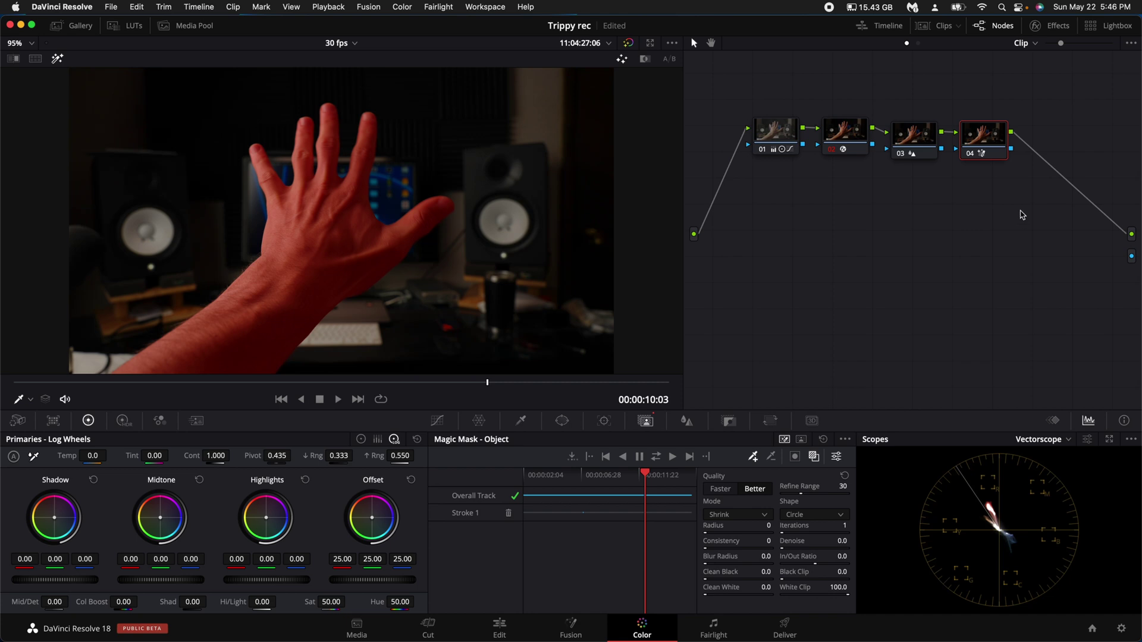
left_click_drag(1011, 148, 1132, 256)
Return to the 30 fps timeline in the Edit page and open Fusion Clip 1 in the Fusion page.
left_click(501, 629)
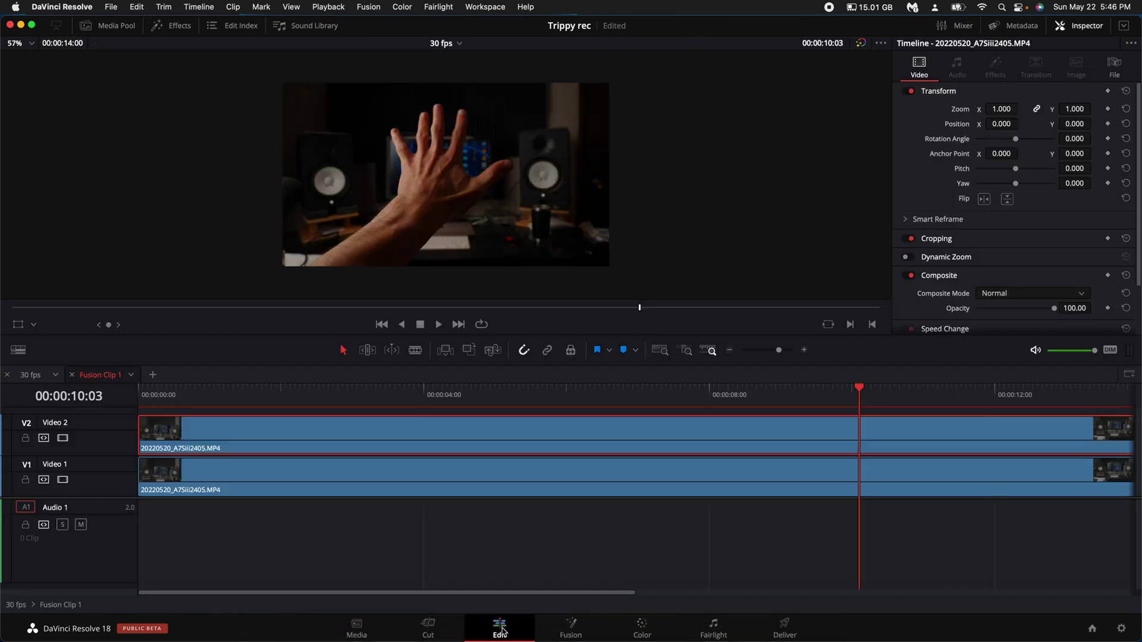
left_click(31, 375)
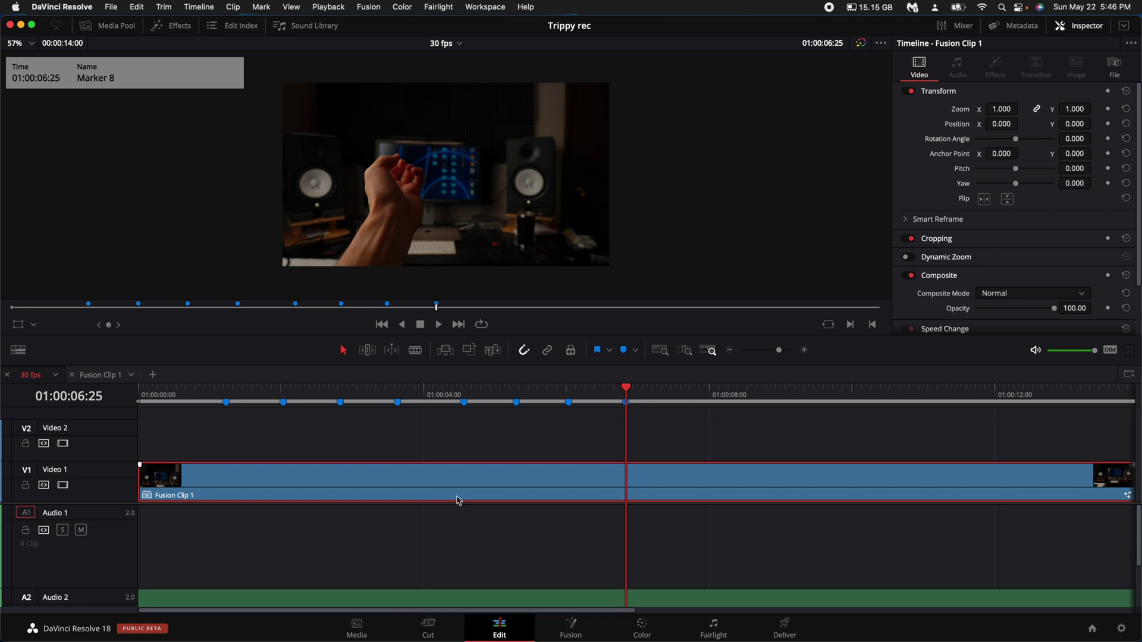
left_click(573, 623)
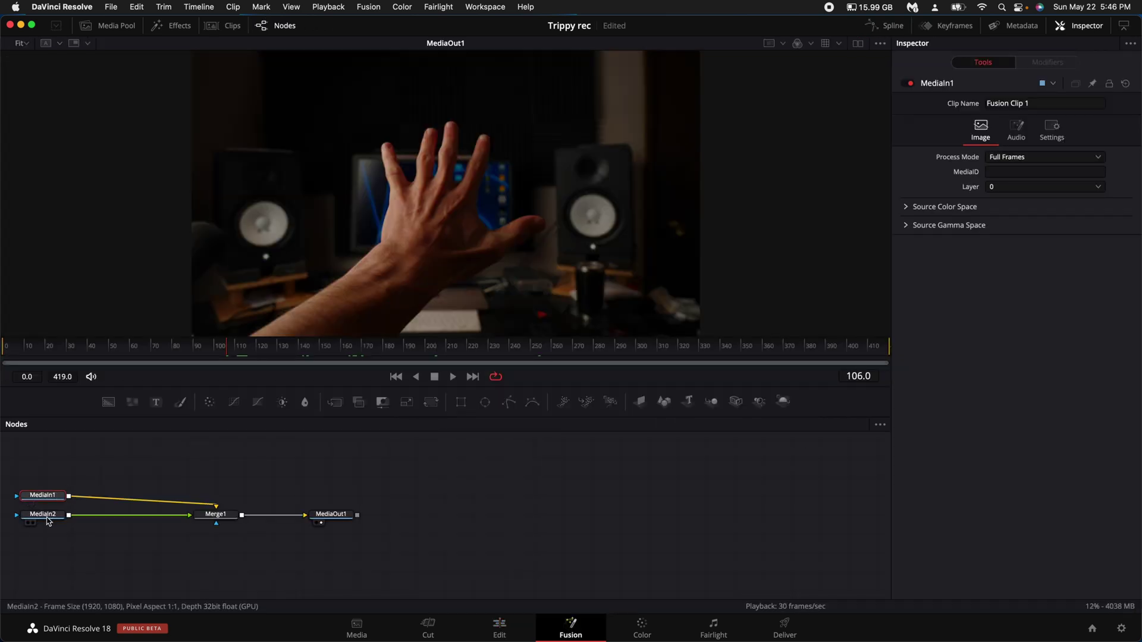
Rearrange the nodes so MediaIn1 feeds MediaOut1 directly, with MediaIn2 and Merge1 detached and set above them.
left_click_drag(48, 519, 280, 444)
left_click_drag(331, 522, 532, 522)
left_click_drag(217, 513, 447, 491)
left_click_drag(300, 440, 445, 495)
left_click_drag(524, 524, 609, 527)
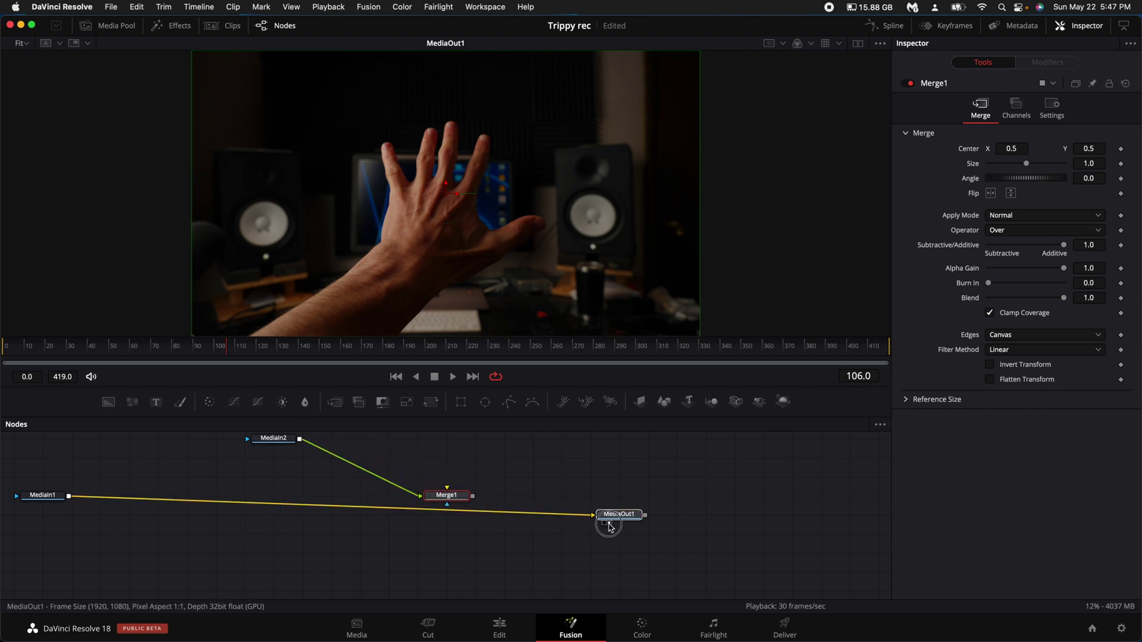
left_click_drag(50, 495, 51, 515)
left_click_drag(281, 444, 472, 238)
key("space")
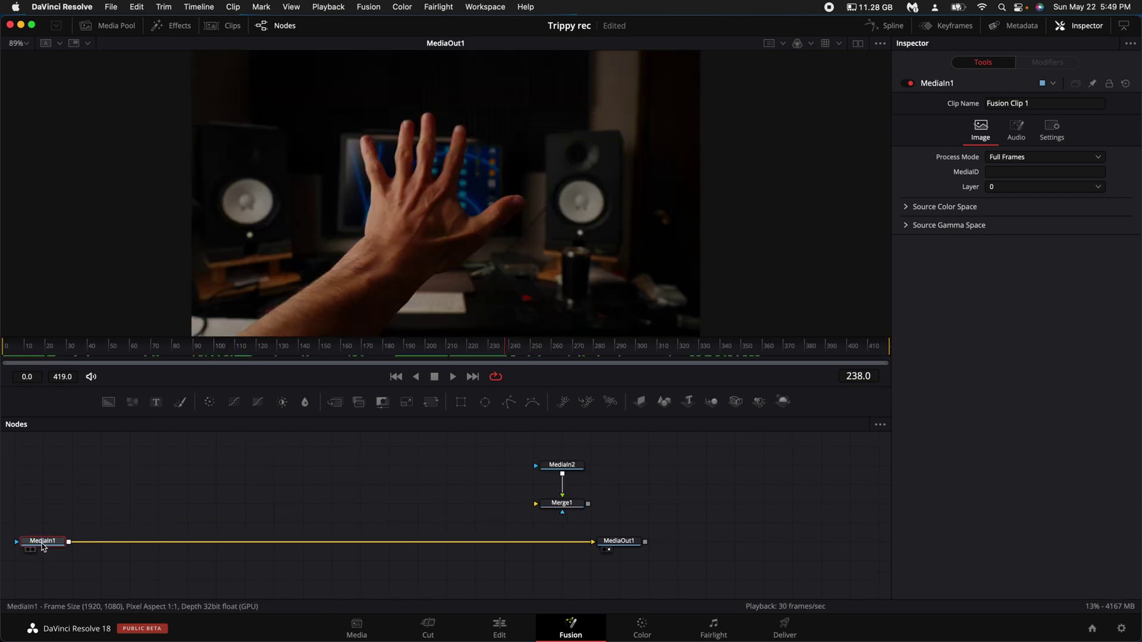
Insert a Camera Tracker after MediaIn1 and set its detection threshold to 2.036 and minimum feature separation to 0.0331.
key("shift+space")
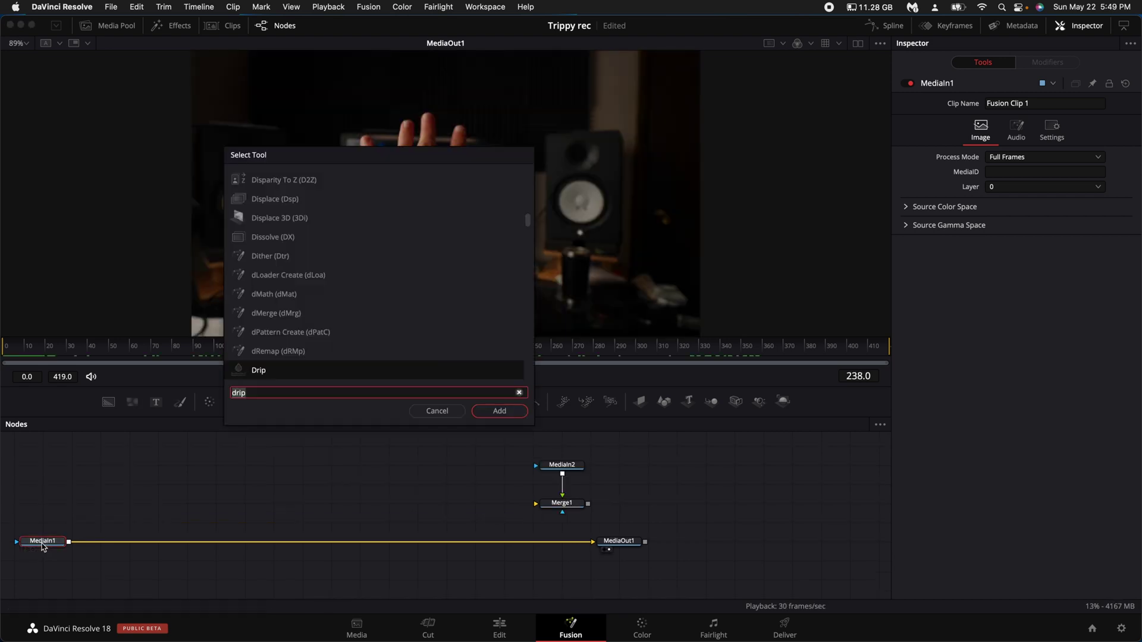
type("cam")
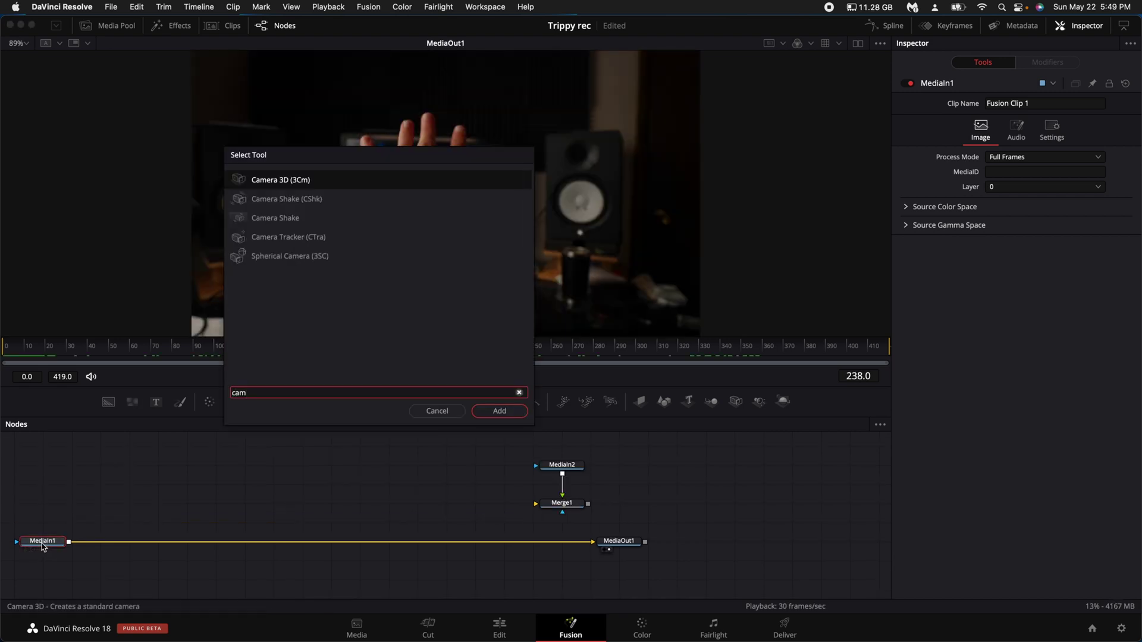
key("Down")
key("Down")
key("Down")
key("Return")
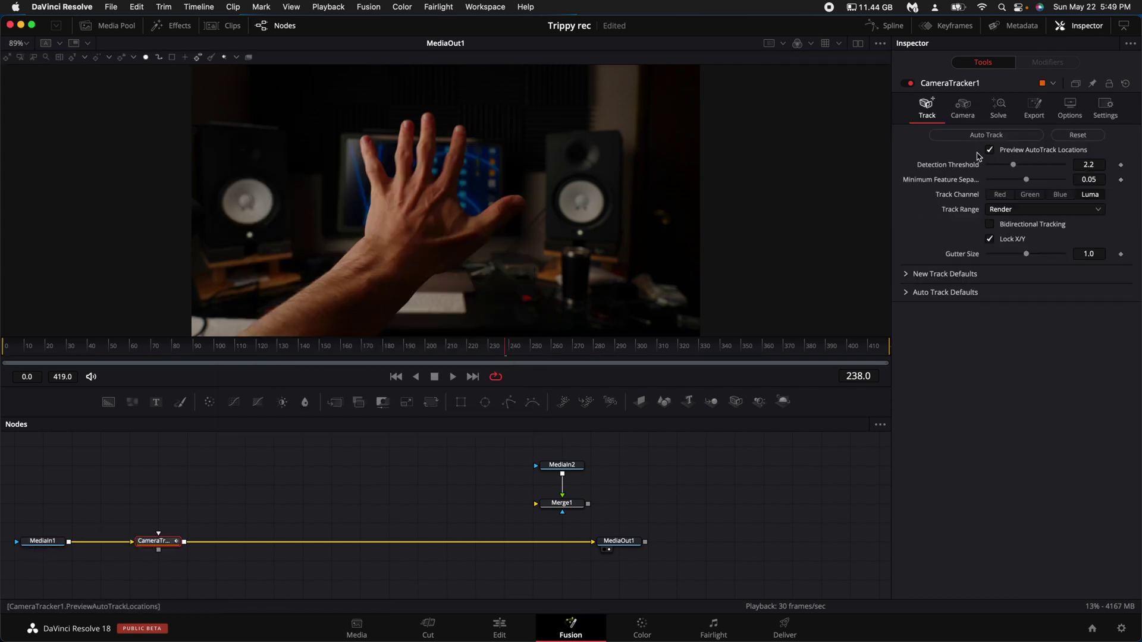
mouse_move(1013, 165)
left_mouse_down()
mouse_move(1003, 164)
mouse_move(1013, 180)
left_mouse_up()
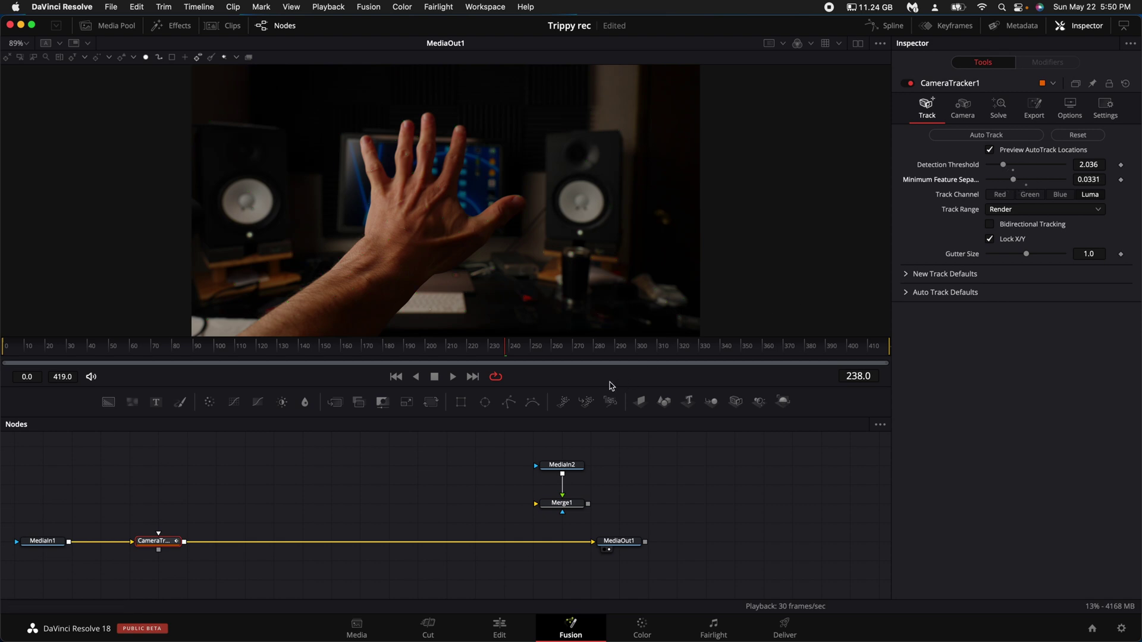
Attach an inverted Polygon mask to the Camera Tracker and outline the hand and forearm with it at frame 238.
left_click(510, 404)
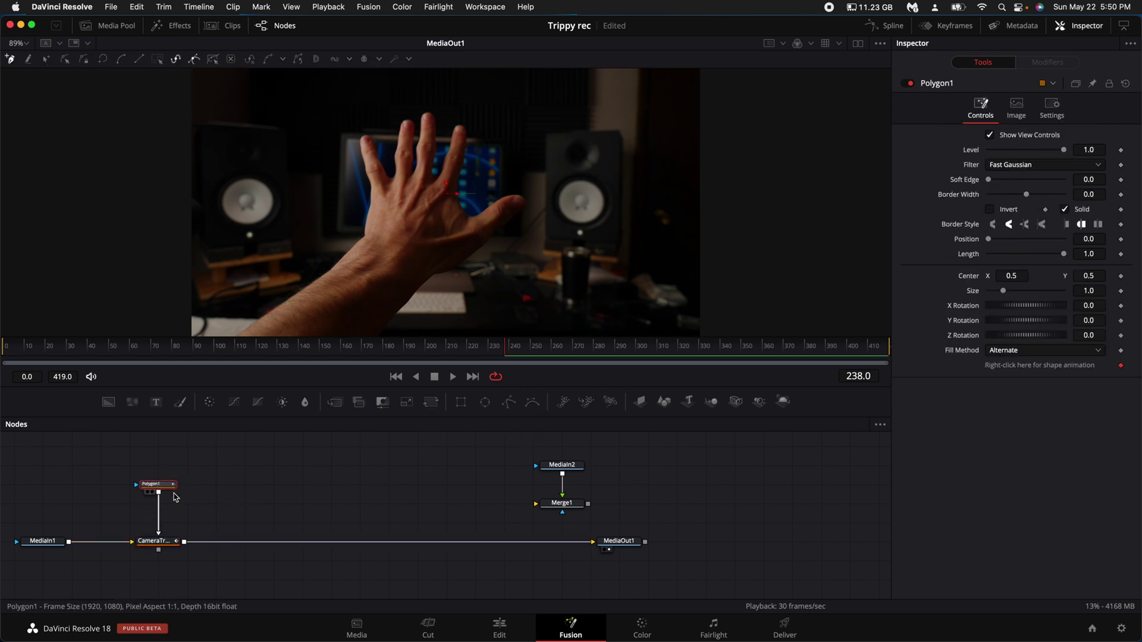
left_click(989, 209)
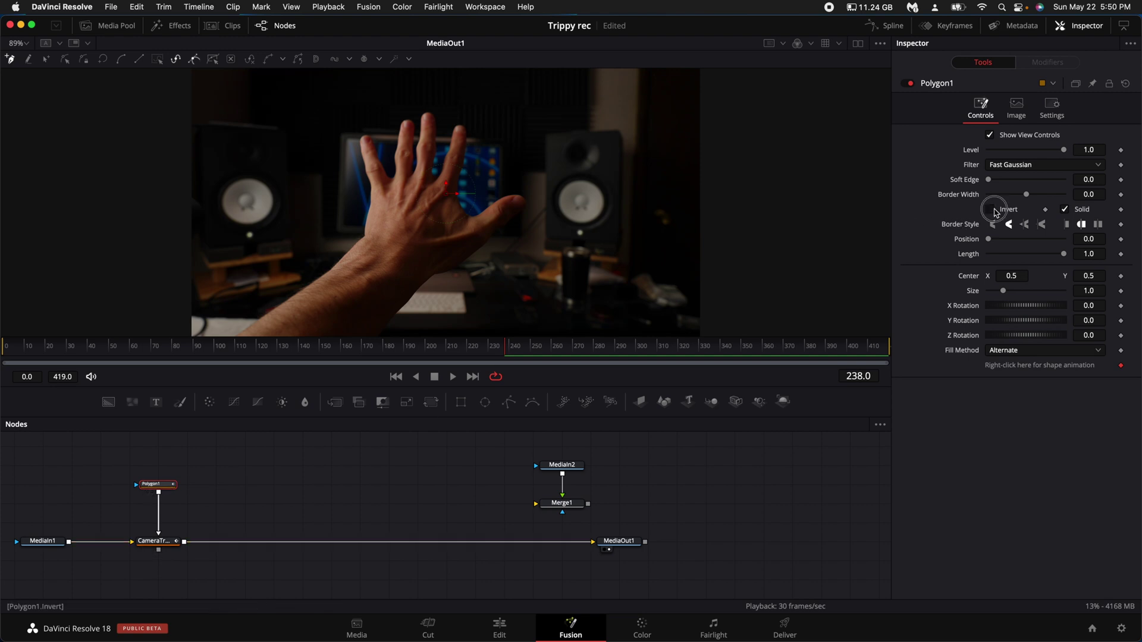
left_click(342, 167)
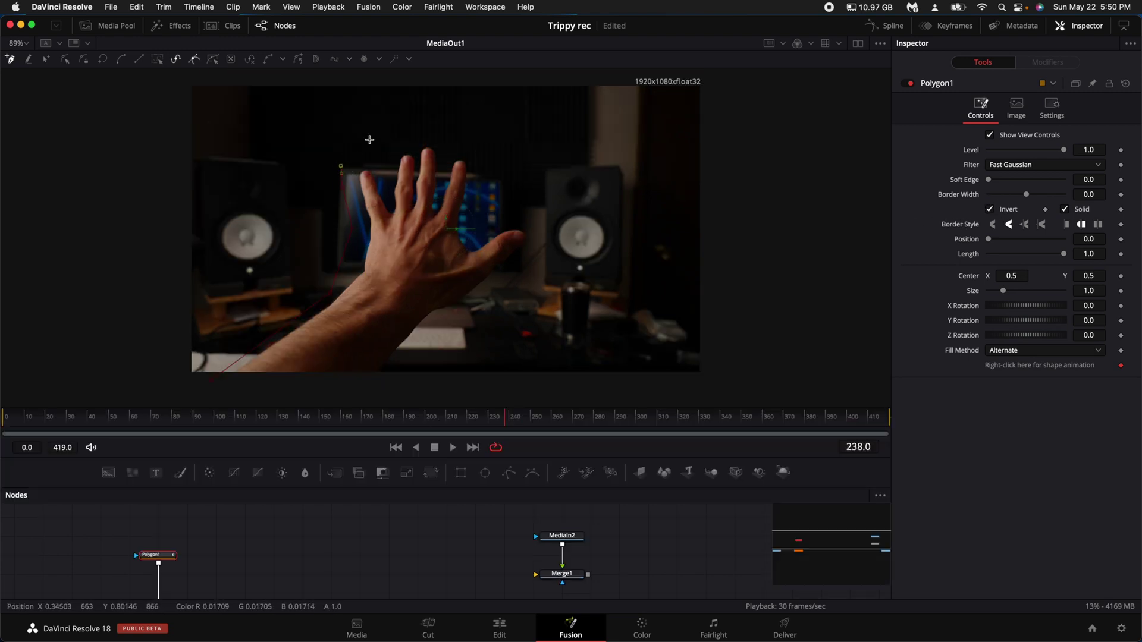
left_click(369, 140)
left_click(416, 128)
left_click(467, 131)
left_click(503, 176)
left_click(485, 208)
left_click(524, 223)
left_click(559, 238)
left_click(496, 292)
left_click(476, 312)
left_click(466, 323)
left_click(399, 385)
left_click(333, 398)
left_click(233, 395)
left_click(216, 394)
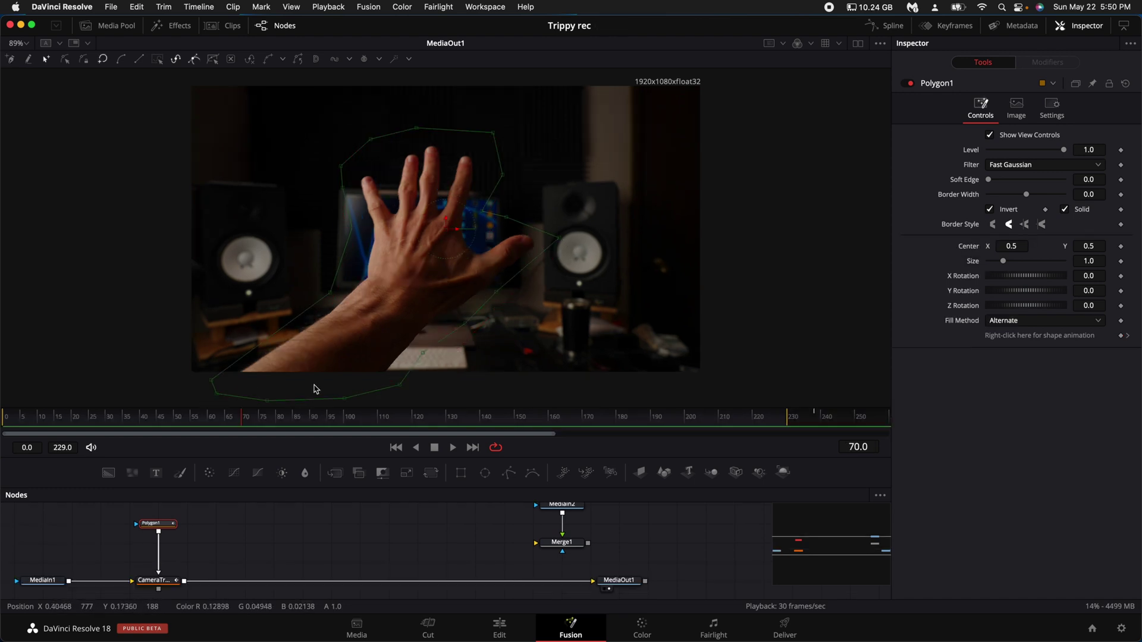
left_click(242, 416)
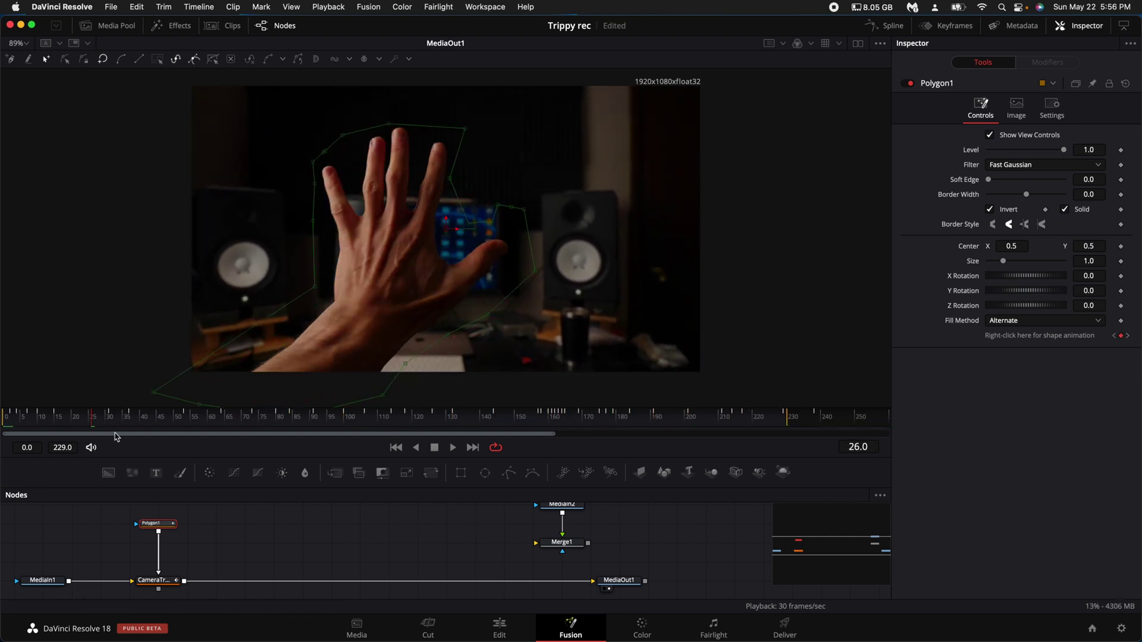
Run Auto Track on the masked footage in the Camera Tracker and solve the camera.
left_click(153, 580)
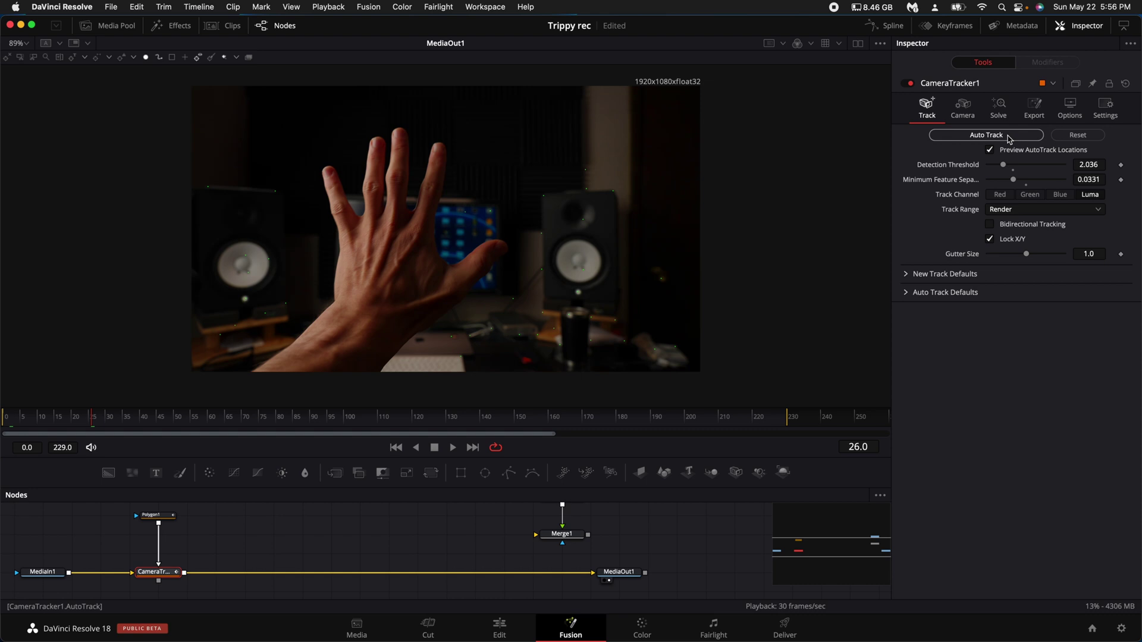
left_click(1010, 136)
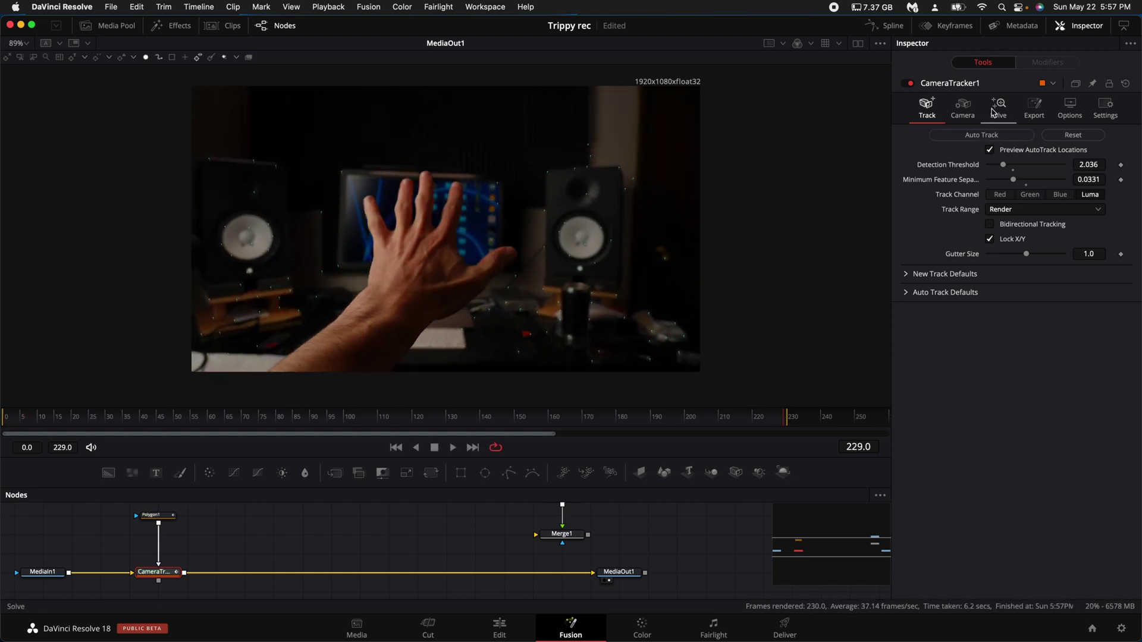
left_click(999, 109)
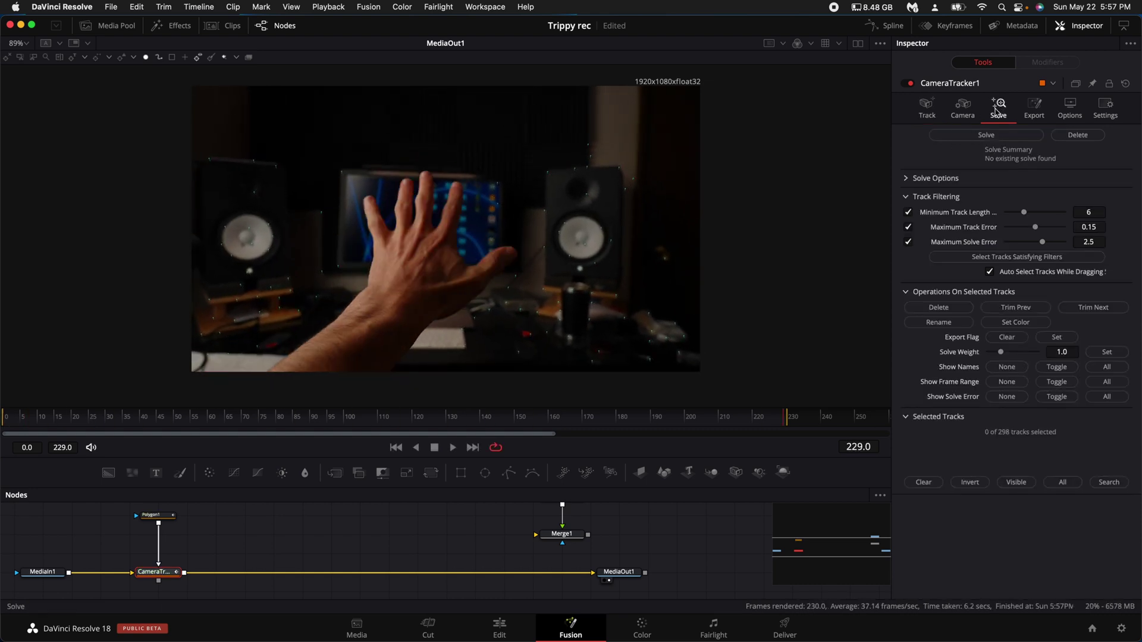
left_click(987, 135)
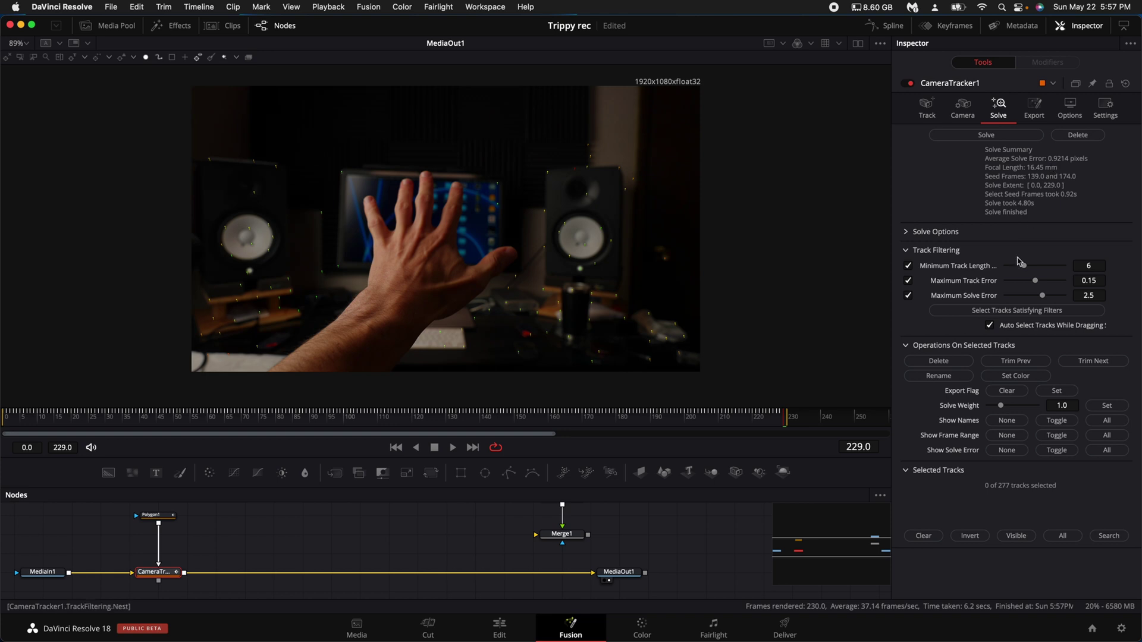
Delete the tracks selected with a maximum solve error of 2.47 and solve the camera again.
left_click_drag(1044, 298, 1045, 299)
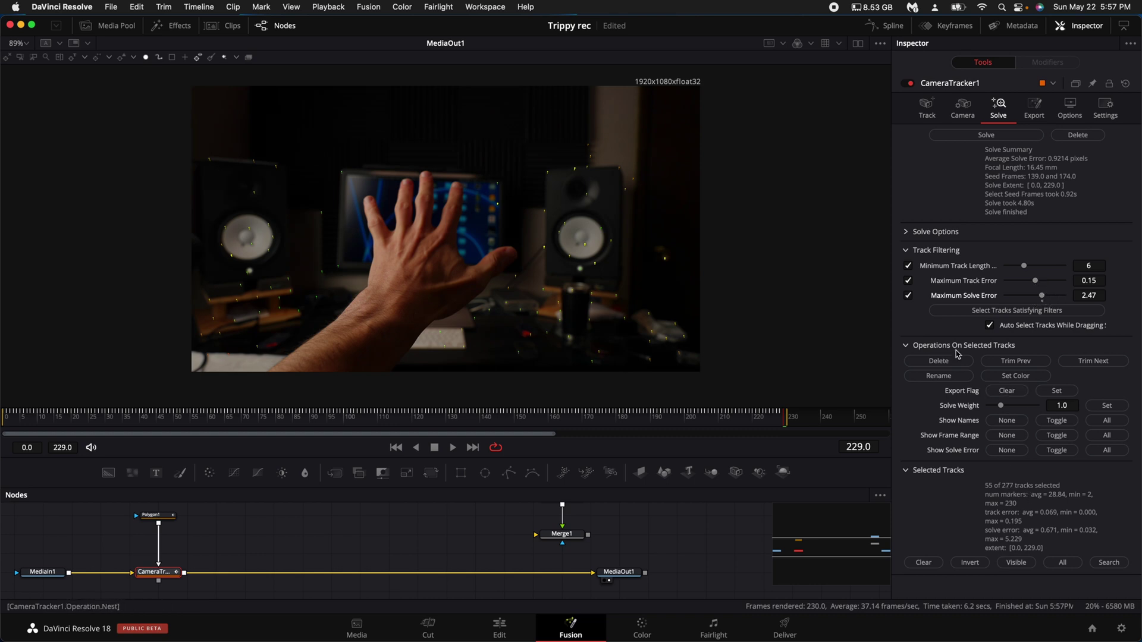
left_click(938, 361)
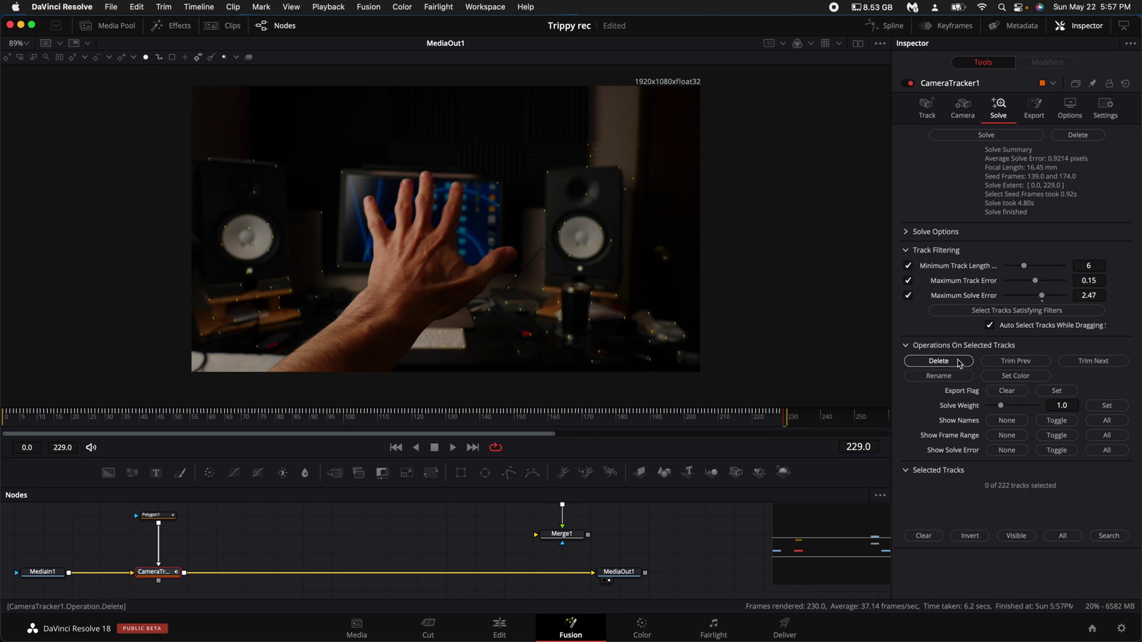
left_click(986, 136)
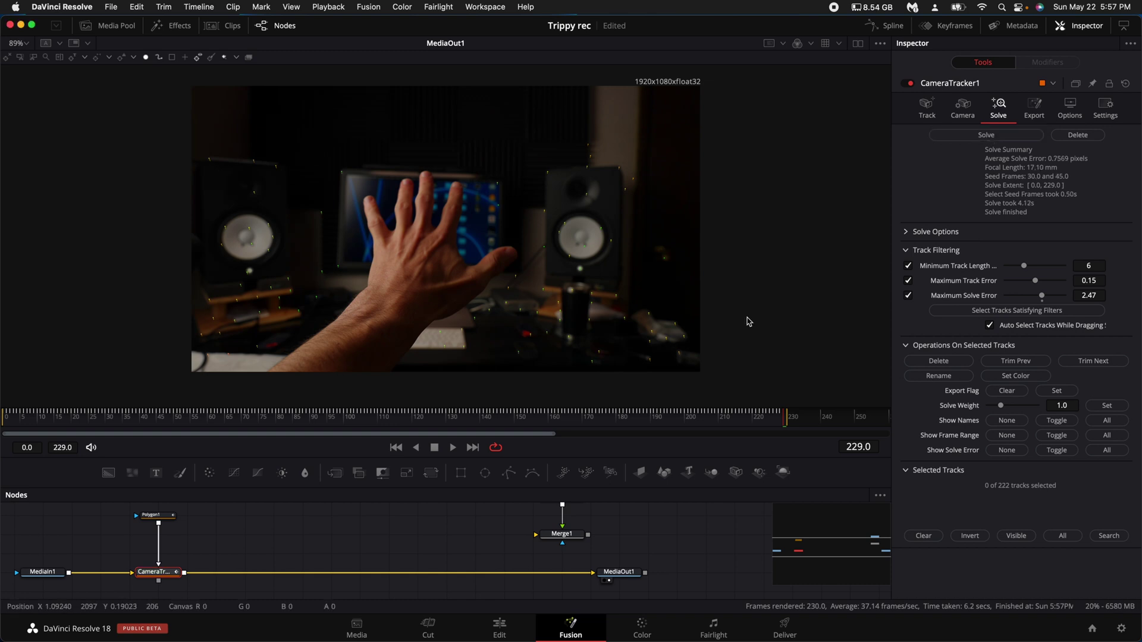
Export the camera solve as a 3D scene and place the exported nodes between the Camera Tracker and MediaOut1.
left_click(1035, 108)
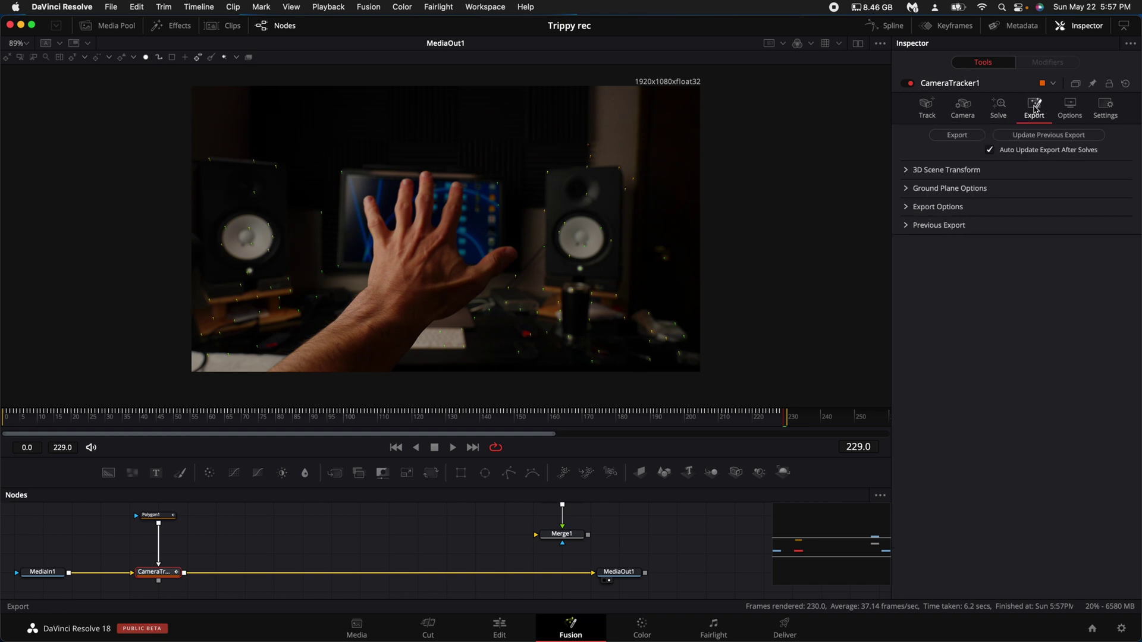
left_click(957, 135)
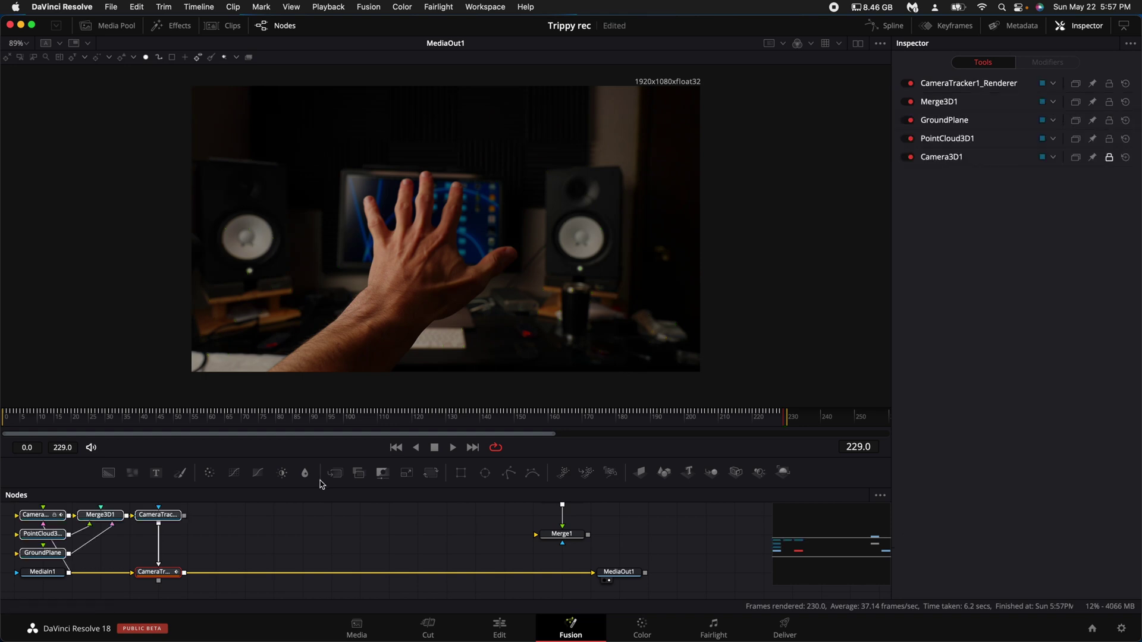
left_click_drag(158, 515, 389, 534)
scroll(387, 545, "down", 2)
scroll(357, 539, "up", 3)
scroll(334, 536, "left", 3)
left_click_drag(308, 457, 308, 331)
Detach the Camera Tracker and its Polygon mask from the chain and feed MediaOut1 from the camera tracker renderer.
left_click_drag(280, 408, 196, 544)
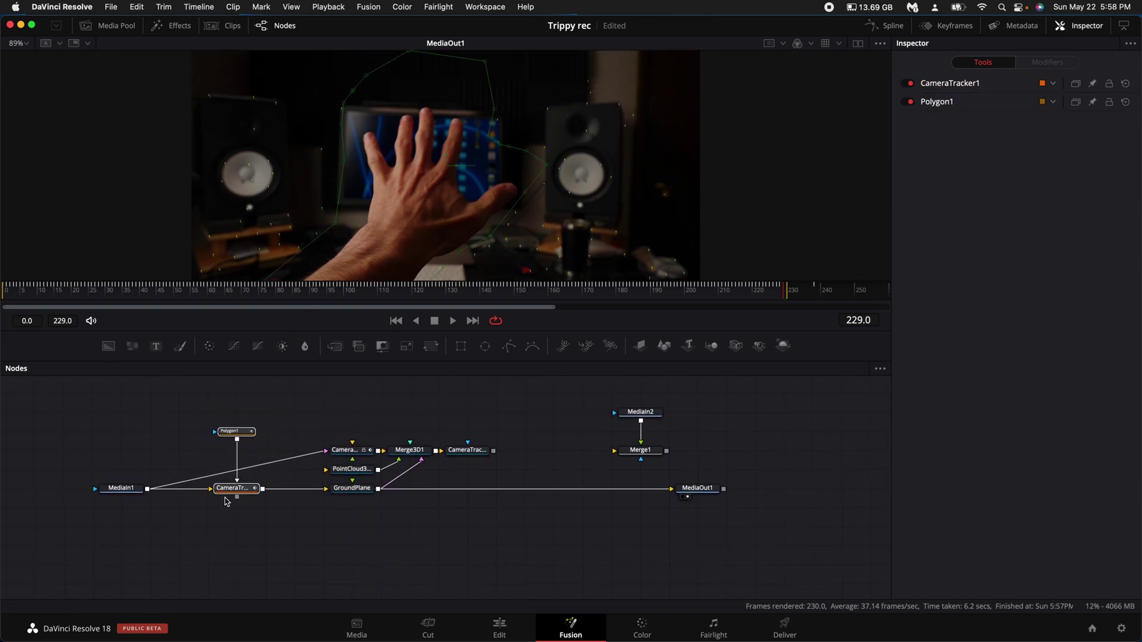
left_click_drag(238, 489, 38, 584)
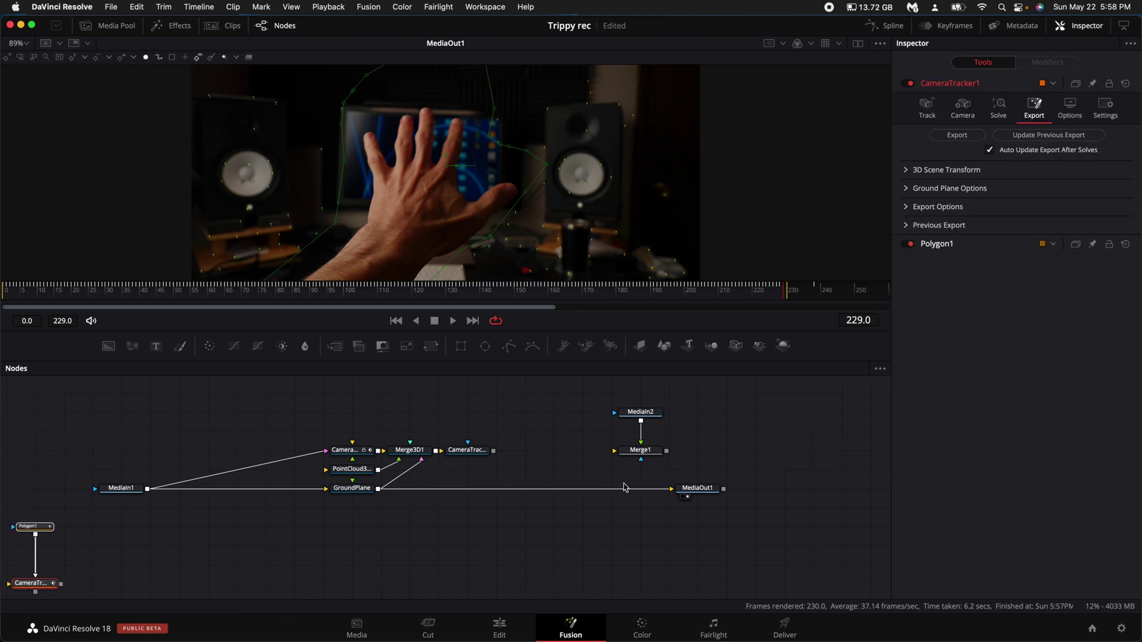
left_click_drag(654, 486, 148, 488)
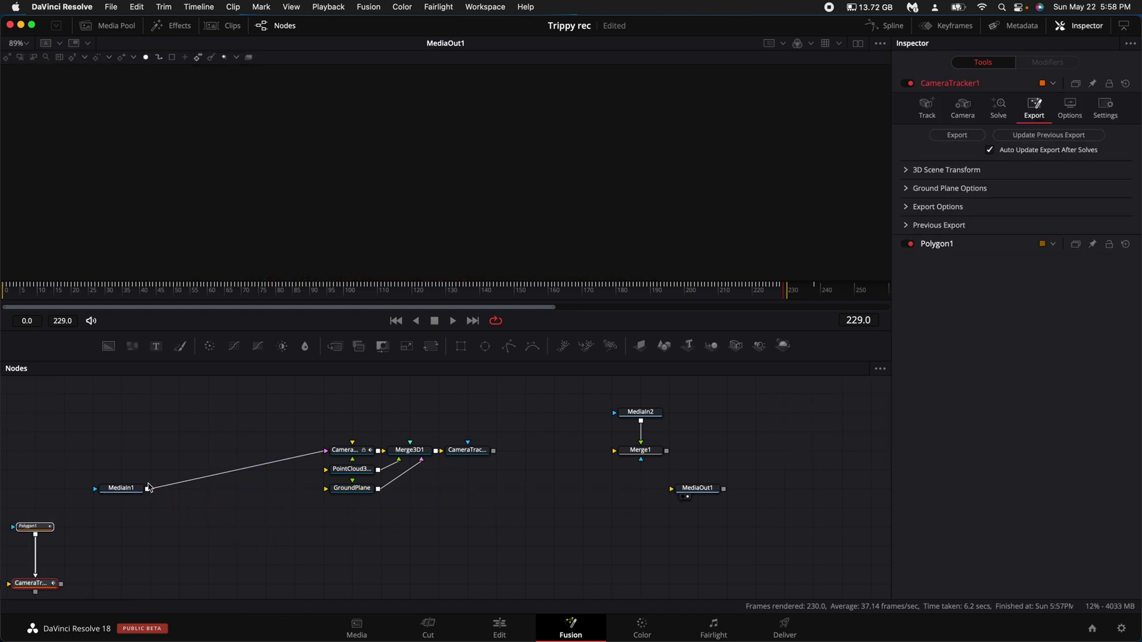
left_click_drag(494, 451, 672, 489)
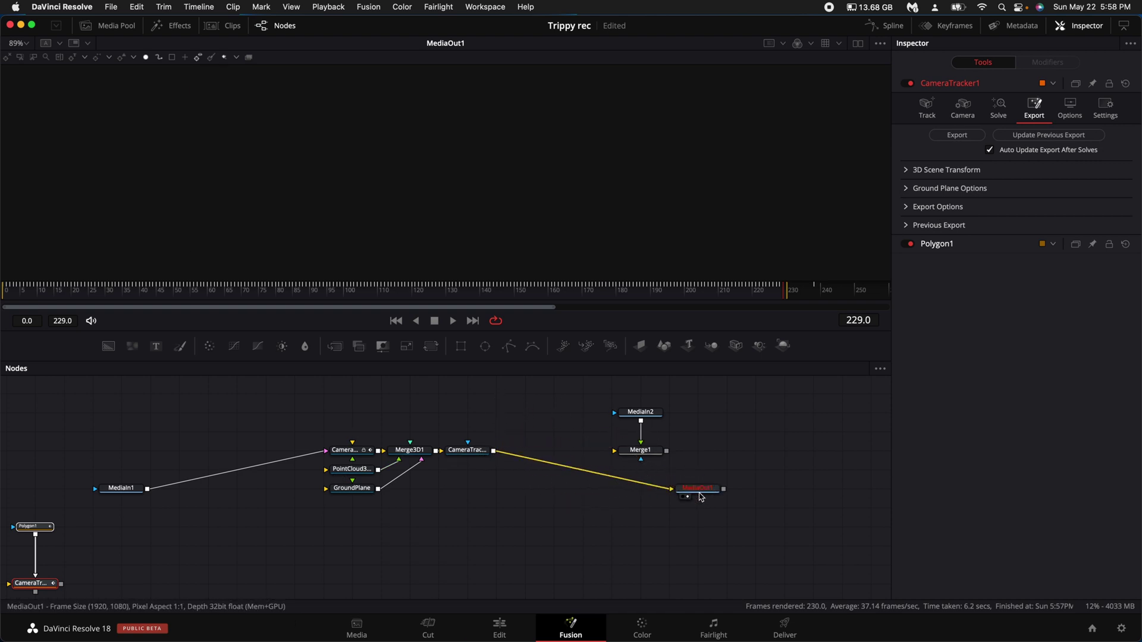
Delete the point cloud and ground plane nodes and line MediaIn1 up with the remaining 3D camera nodes.
scroll(400, 536, "up", 2)
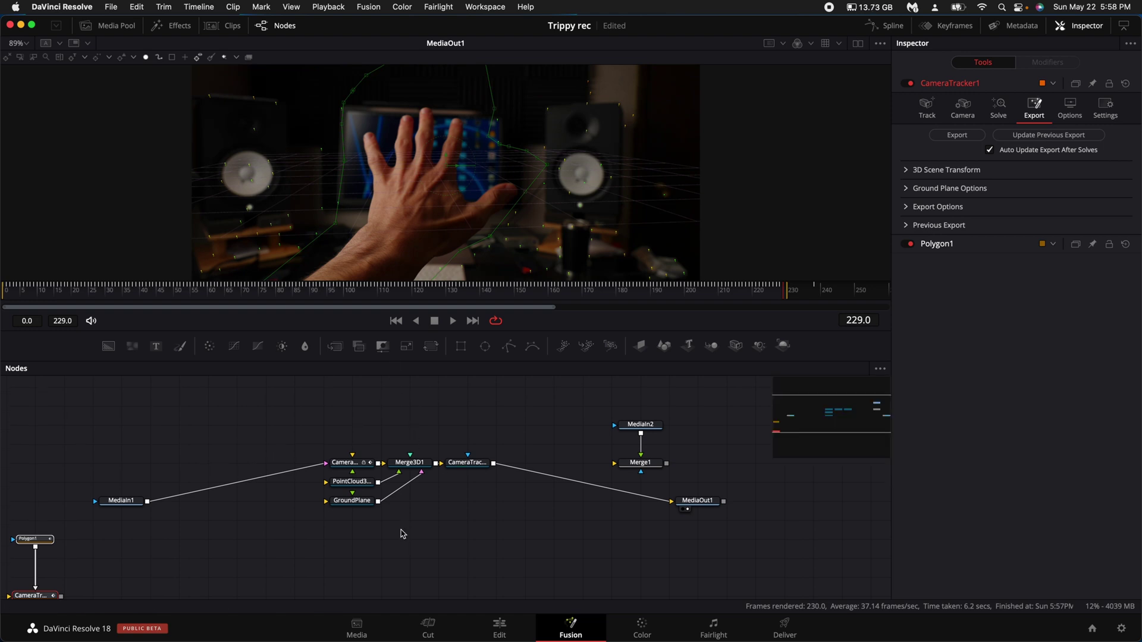
left_click_drag(399, 542, 348, 494)
key("Delete")
left_click(121, 504)
left_click_drag(121, 504, 82, 553)
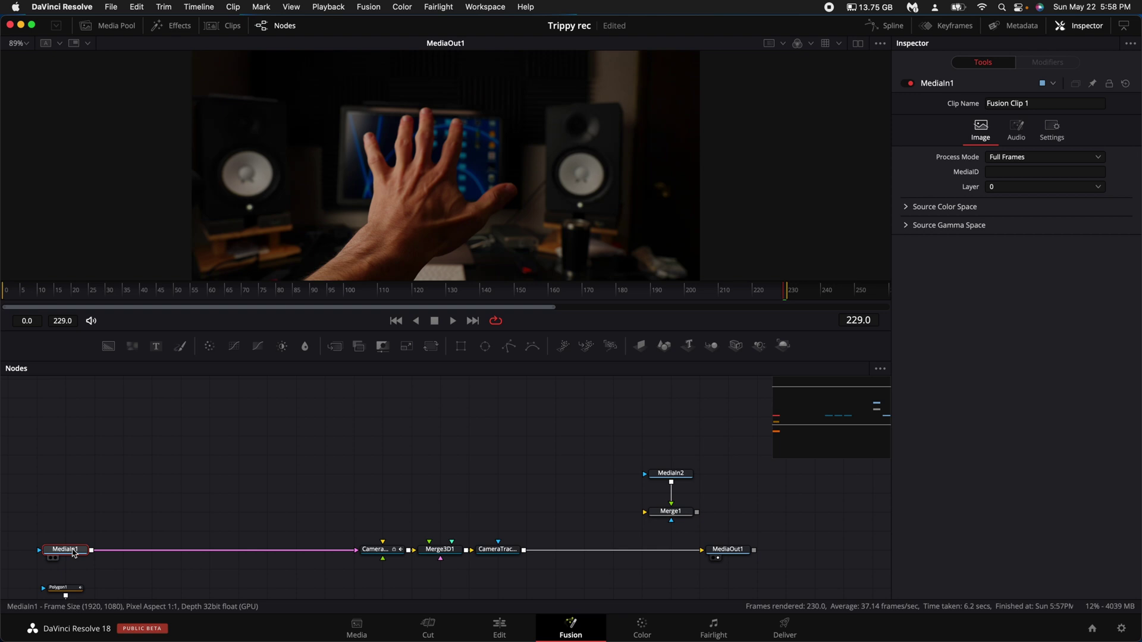
Insert a Drip node after MediaIn1 and show the Spline editor beside the node graph.
key("shift+space")
type("drip")
key("Return")
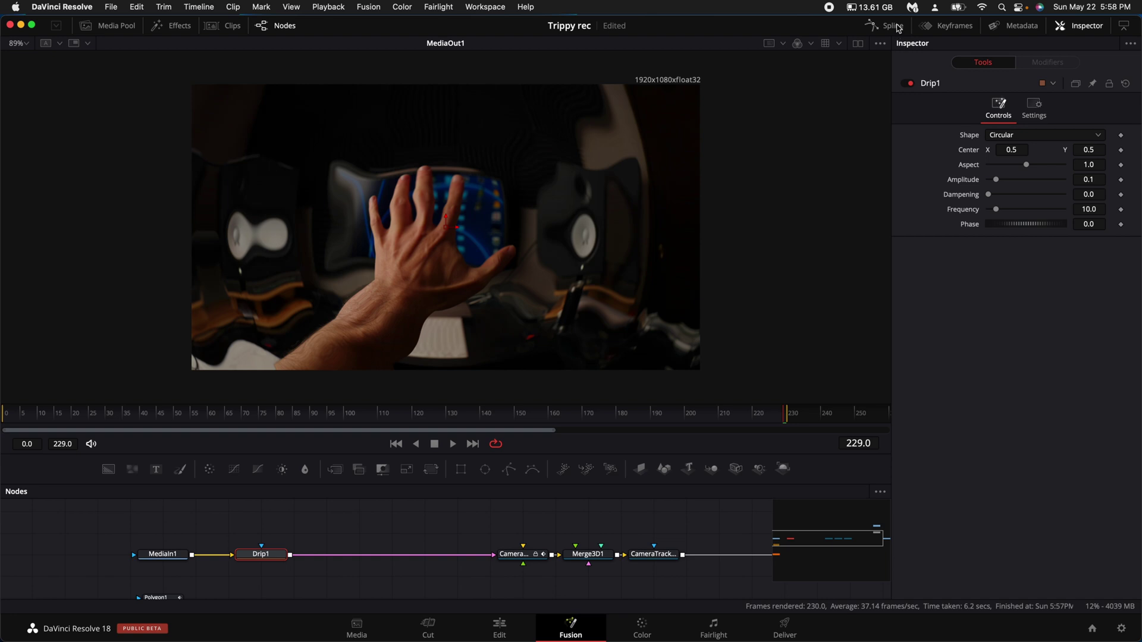
left_click(898, 28)
scroll(751, 536, "left", 2)
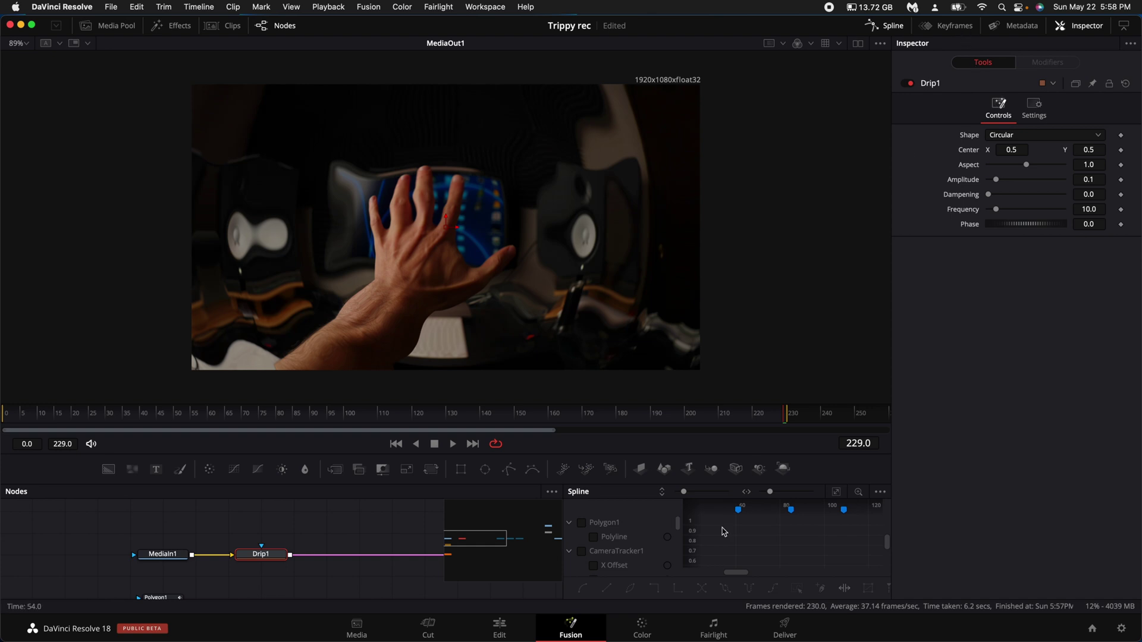
Go to the first beat marker at frame 37 and set the Drip's frequency to 1.4.
left_click_drag(173, 417, 129, 423)
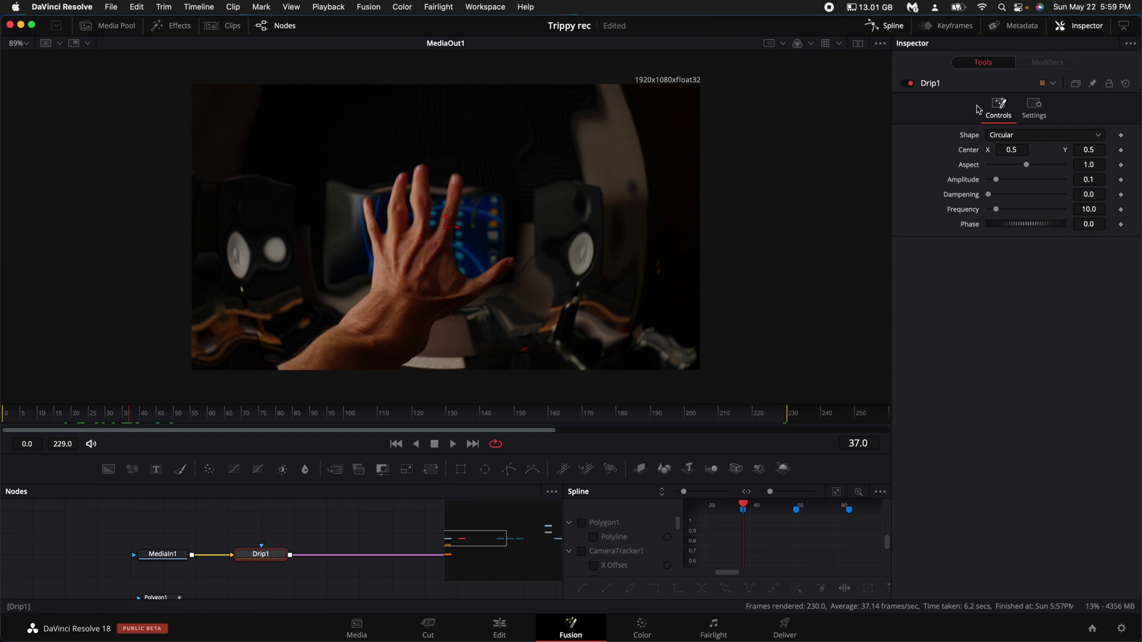
left_click(1088, 208)
key("Tab")
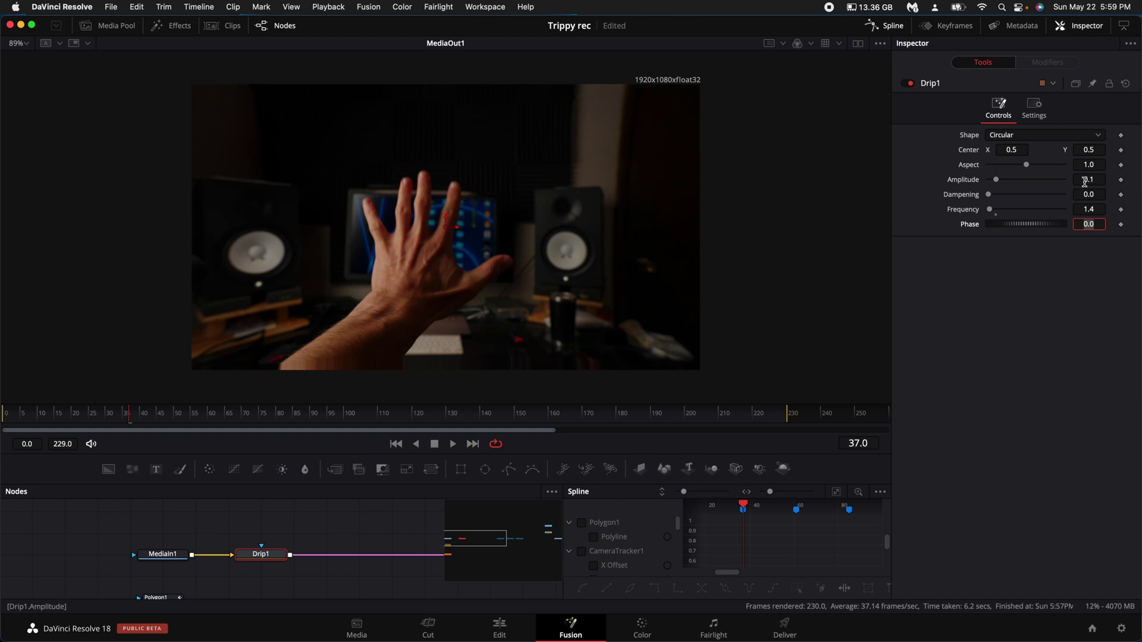
Keyframe the Drip's amplitude at 0.14 on frame 37 and at 0.0 on frame 0.
left_click_drag(999, 181, 928, 179)
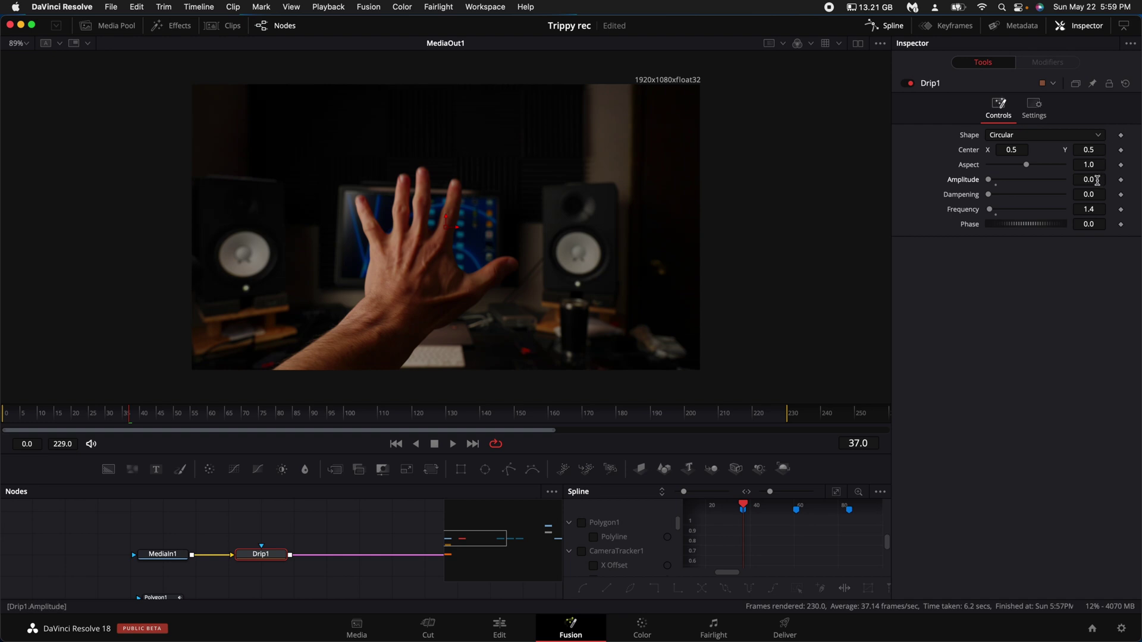
left_click(1121, 181)
key("Tab")
left_click(2, 425)
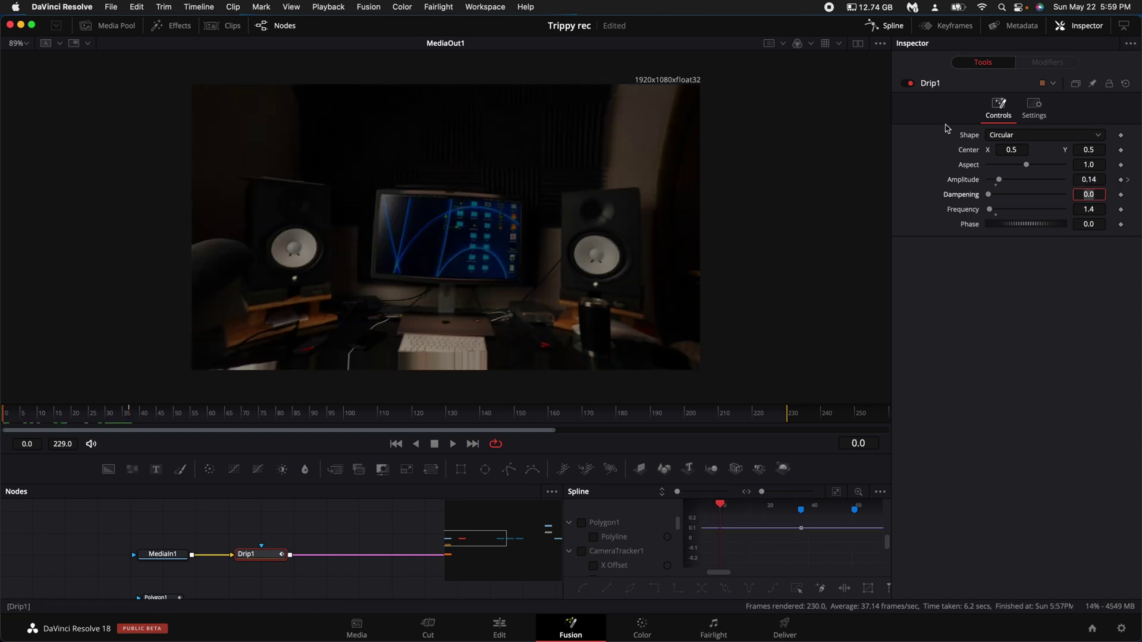
left_click_drag(1003, 183, 926, 187)
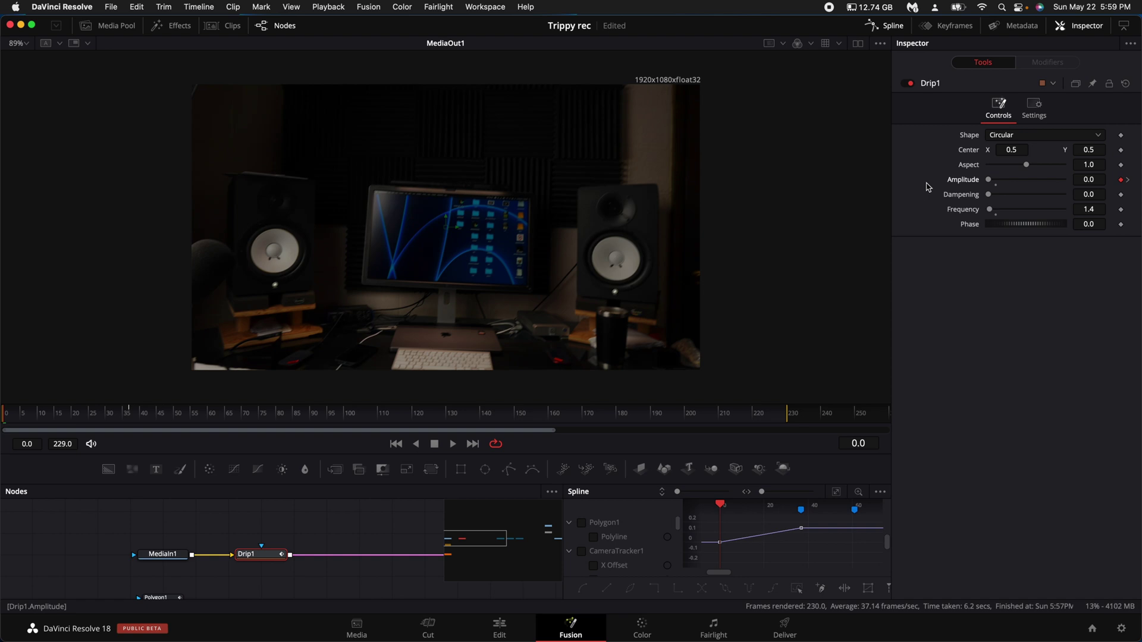
Modify the Drip's phase with Anim Curves and set the curve's scale to 3.0.
right_click(971, 227)
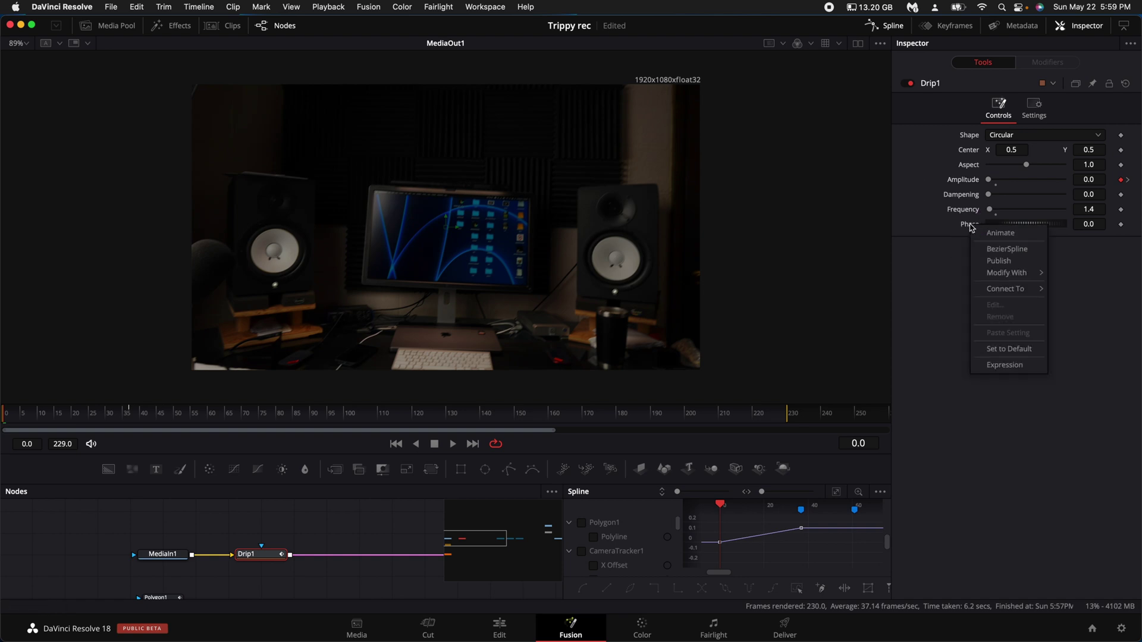
mouse_move(1018, 274)
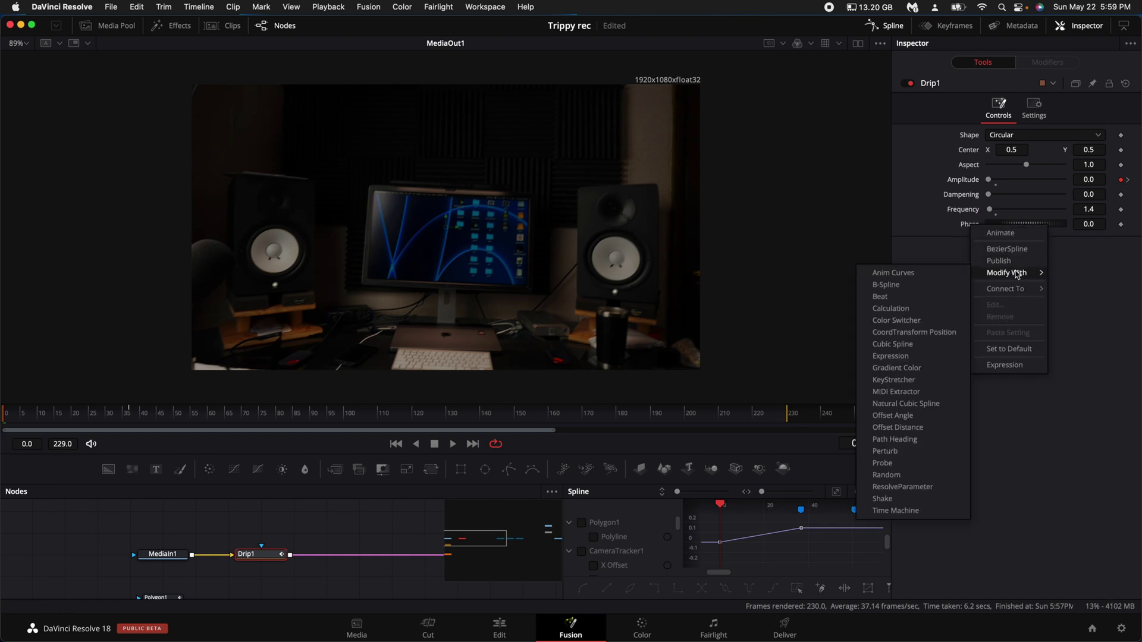
left_click(952, 276)
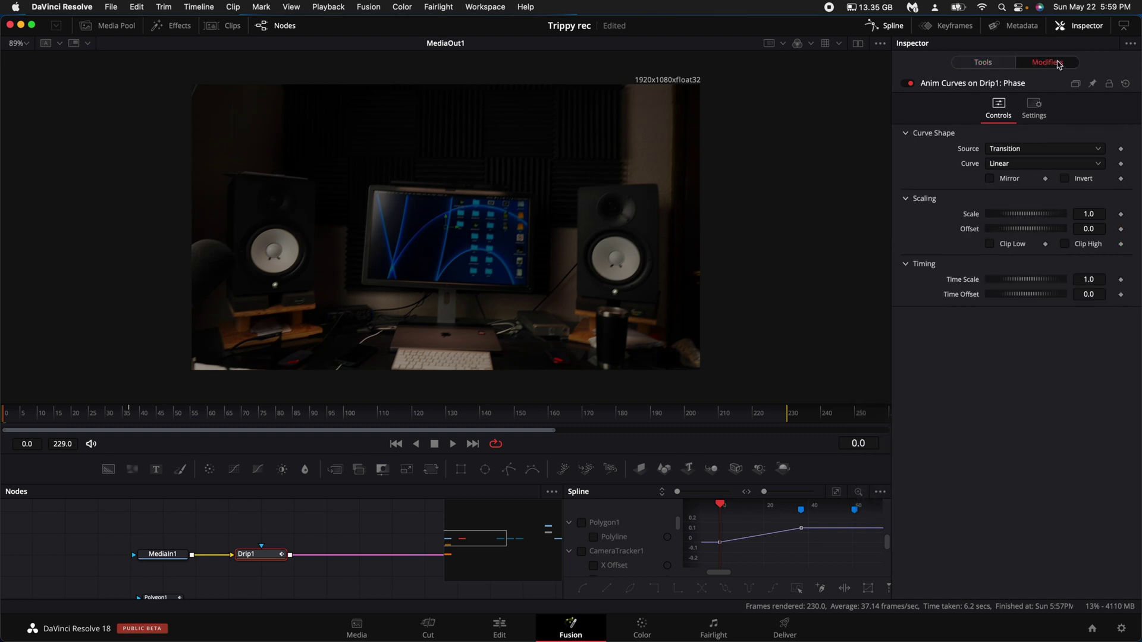
left_click(1036, 390)
Keyframe the Drip's amplitude at 0.14 on frame 205 and move on to the end of the clip.
left_click_drag(127, 412, 705, 416)
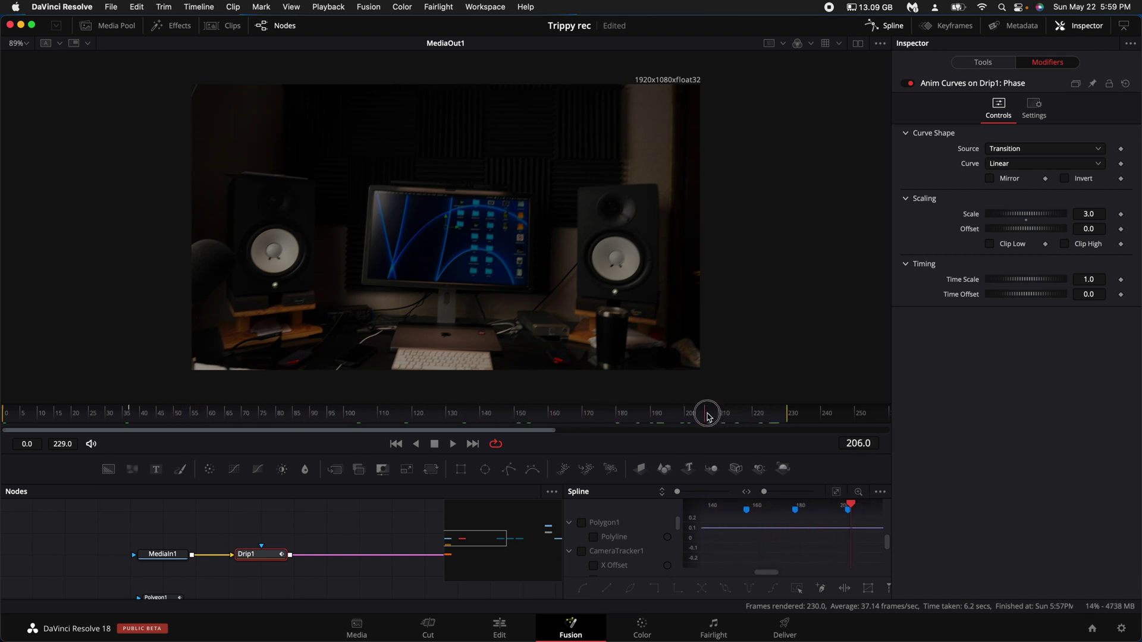
left_click(993, 62)
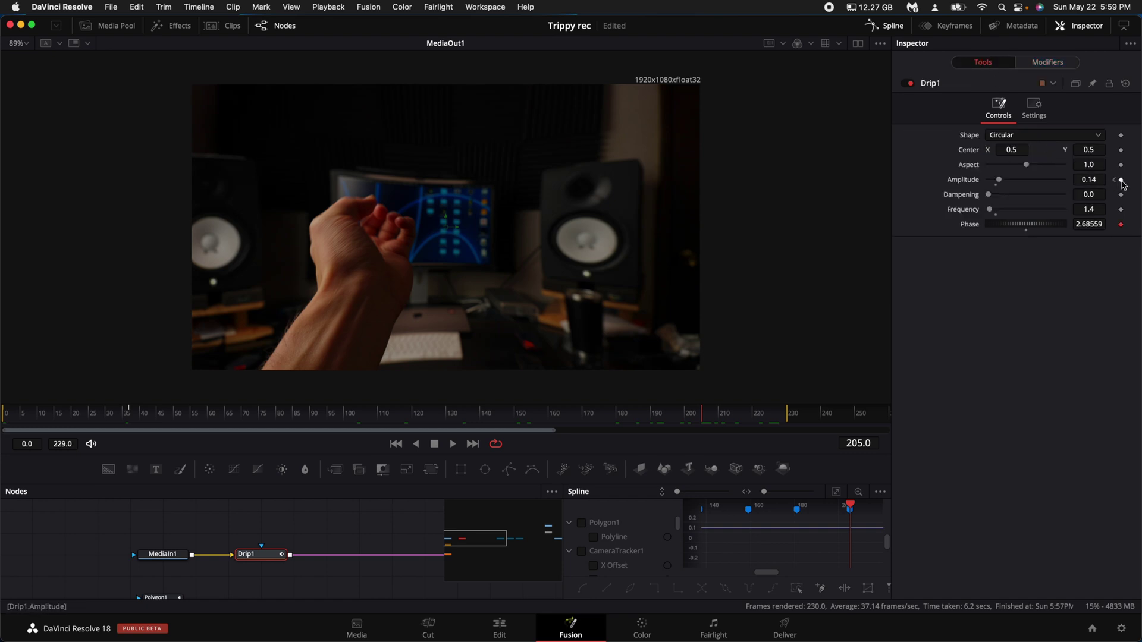
left_click_drag(704, 417, 788, 420)
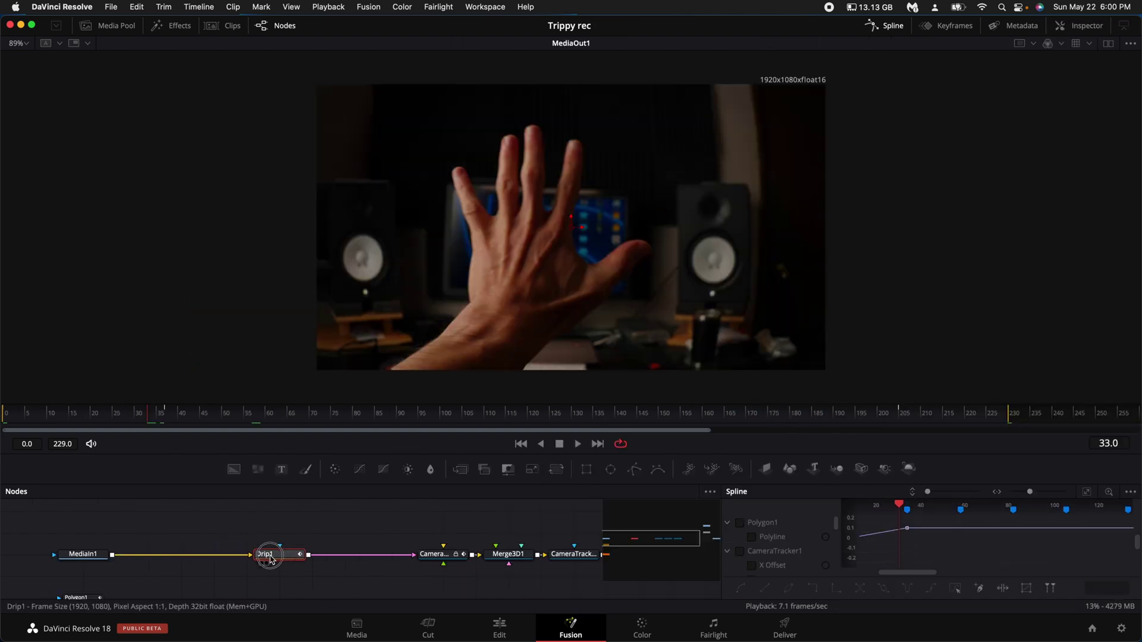
Make room before the Drip node and add a Blur node fed from MediaIn1 as a separate branch above the chain.
left_click_drag(270, 559, 304, 558)
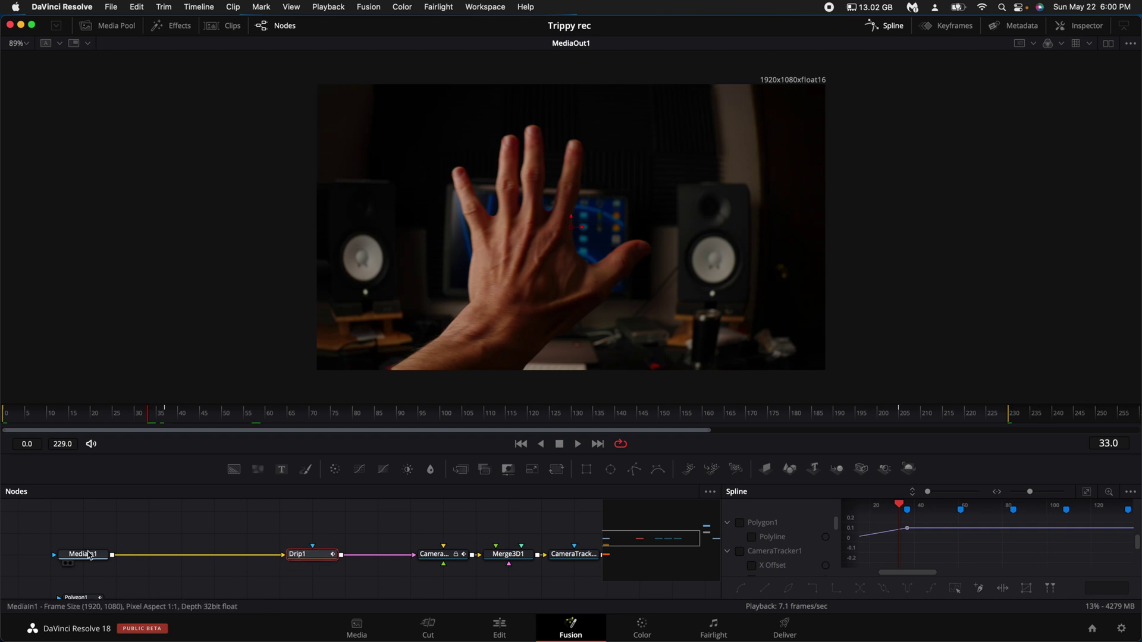
left_click(83, 554)
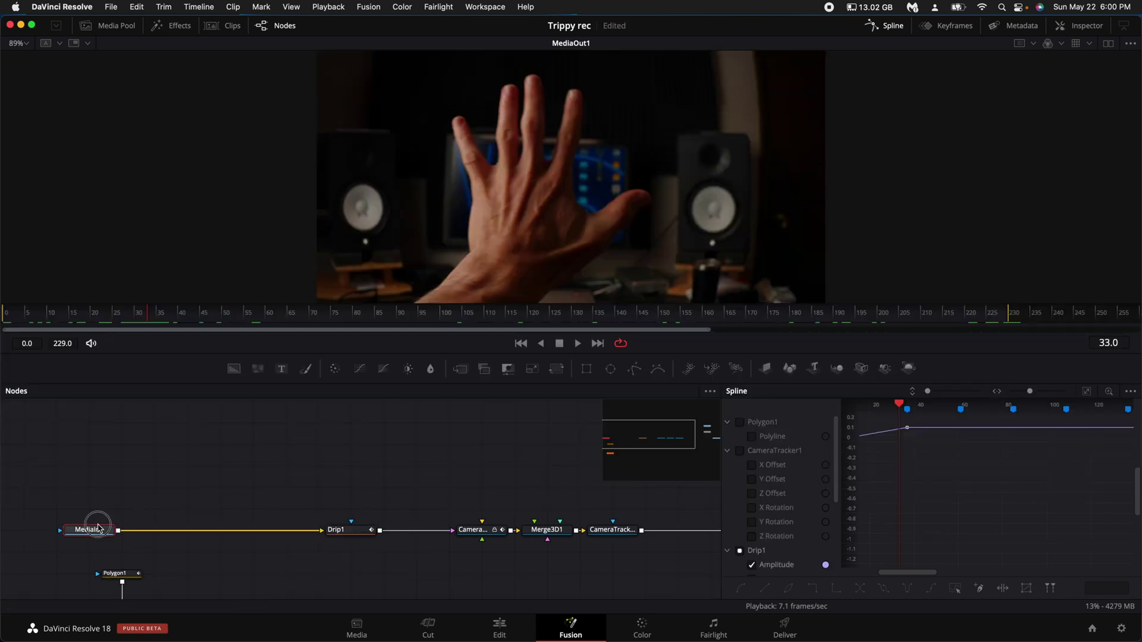
left_click(115, 481)
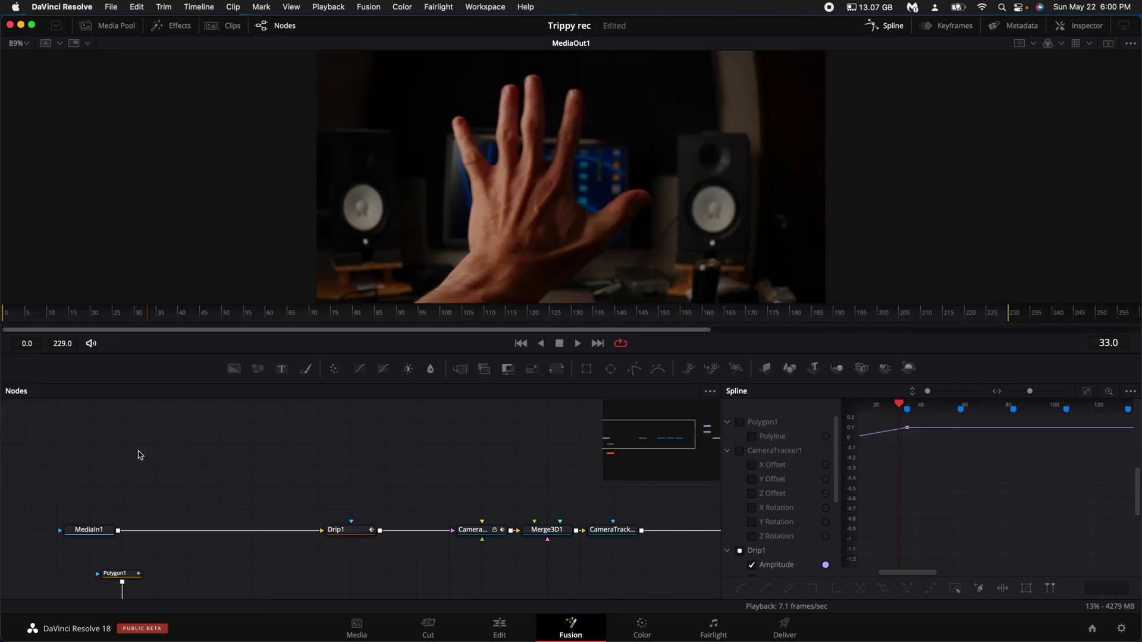
key("shift+space")
type("blur")
key("Return")
left_click_drag(118, 530, 123, 446)
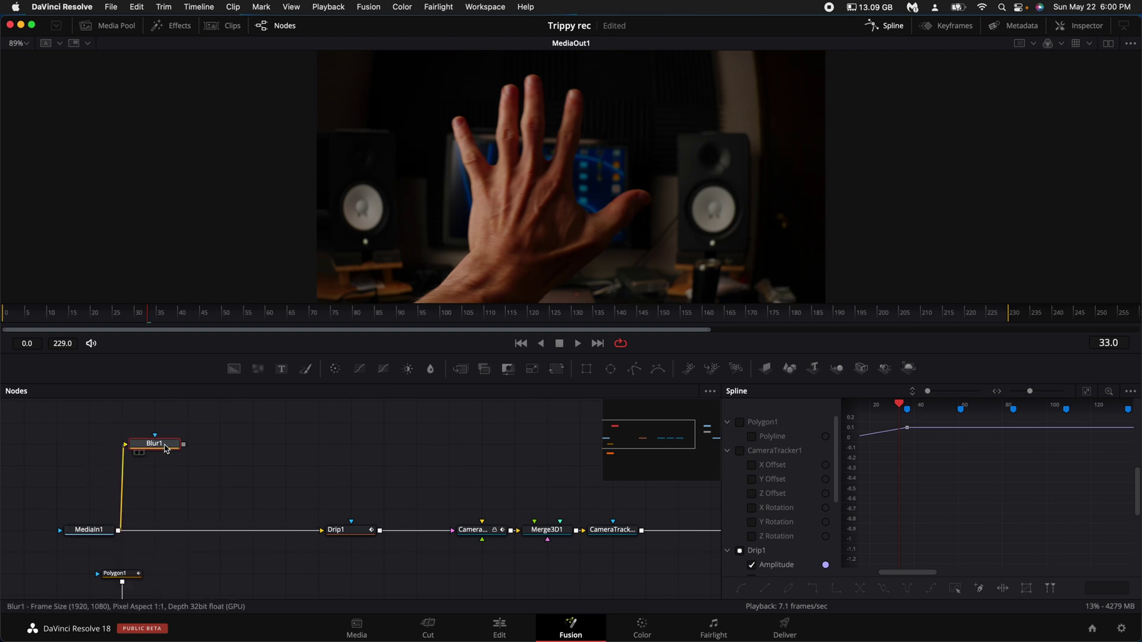
Add the MT_Colorama macro after Blur1 in the upper branch.
key("shift+space")
type("colo")
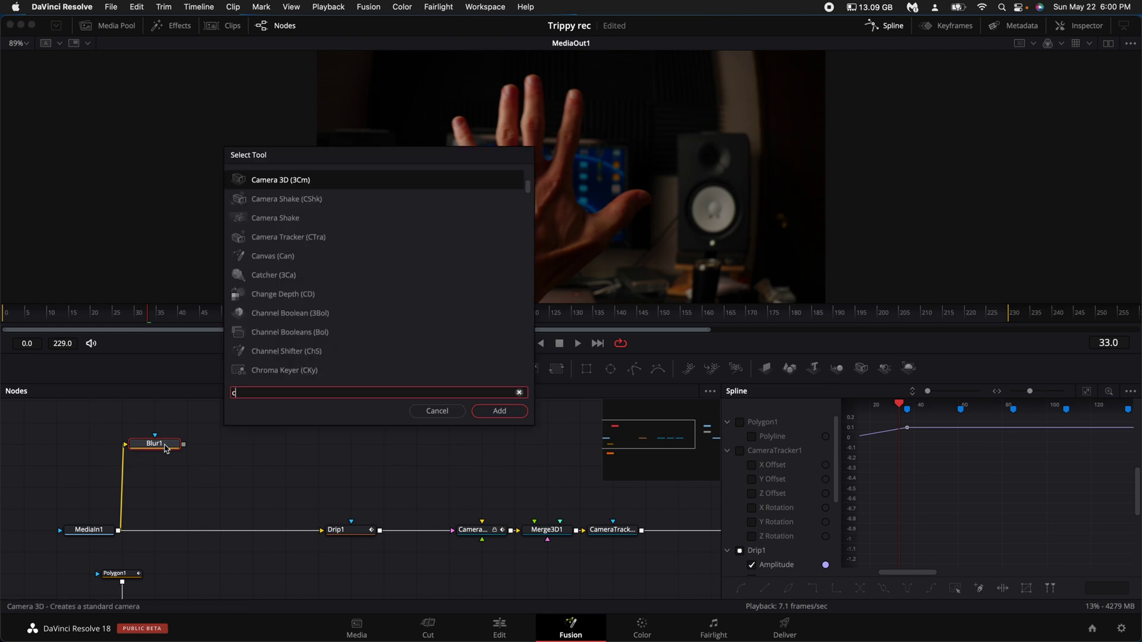
type("rama")
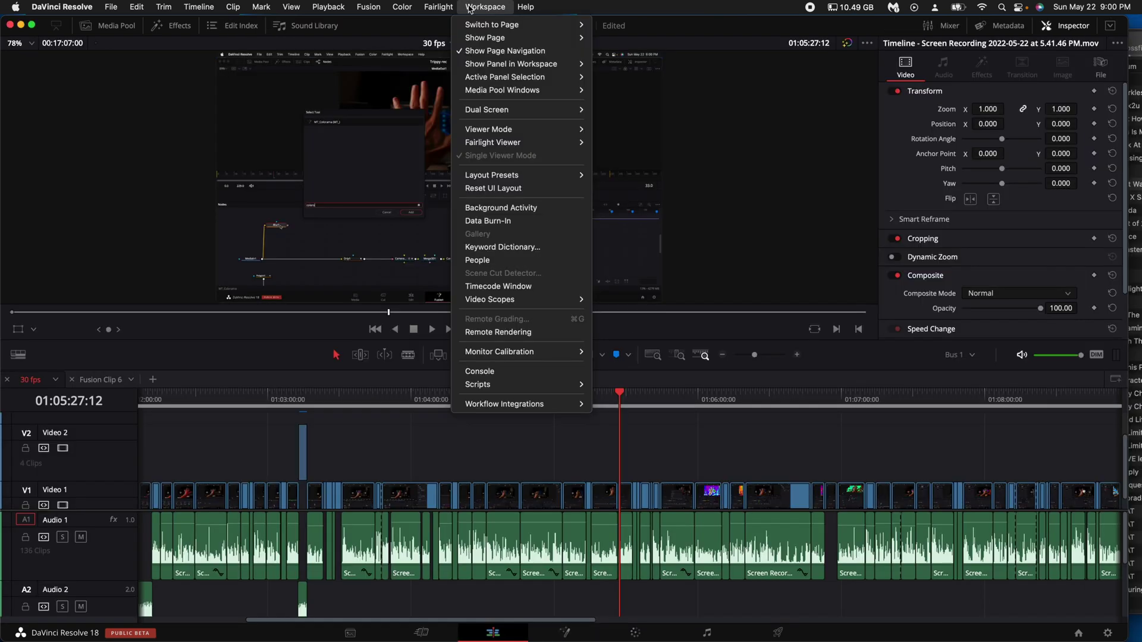
Open the Reactor package manager from the comp scripts and view the MT_Colorama package.
mouse_move(534, 387)
mouse_move(607, 385)
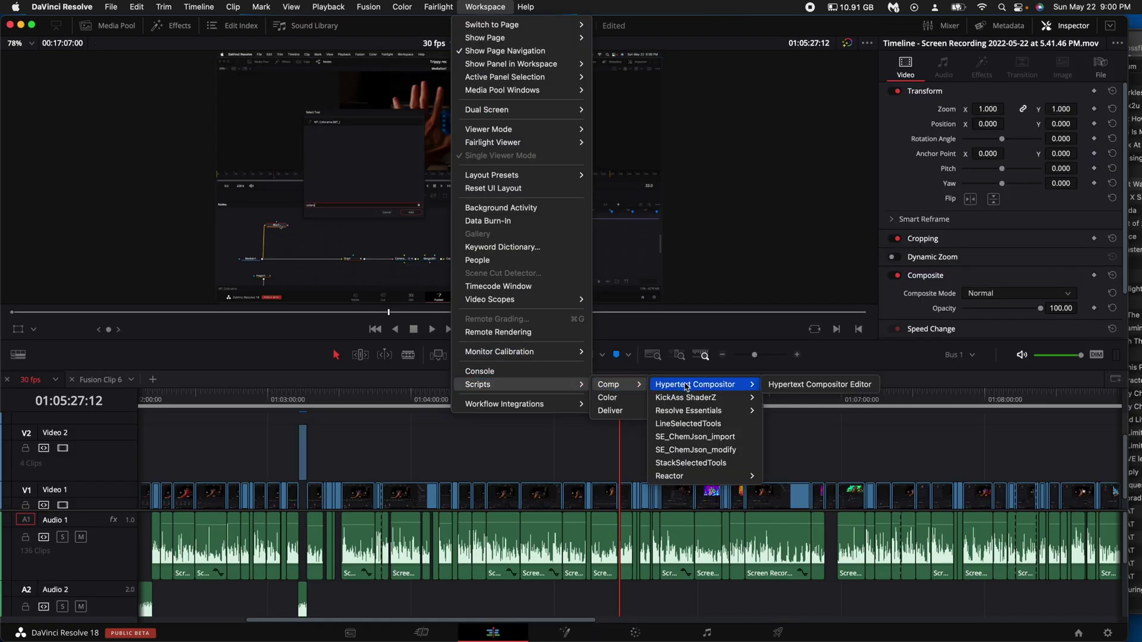
mouse_move(713, 478)
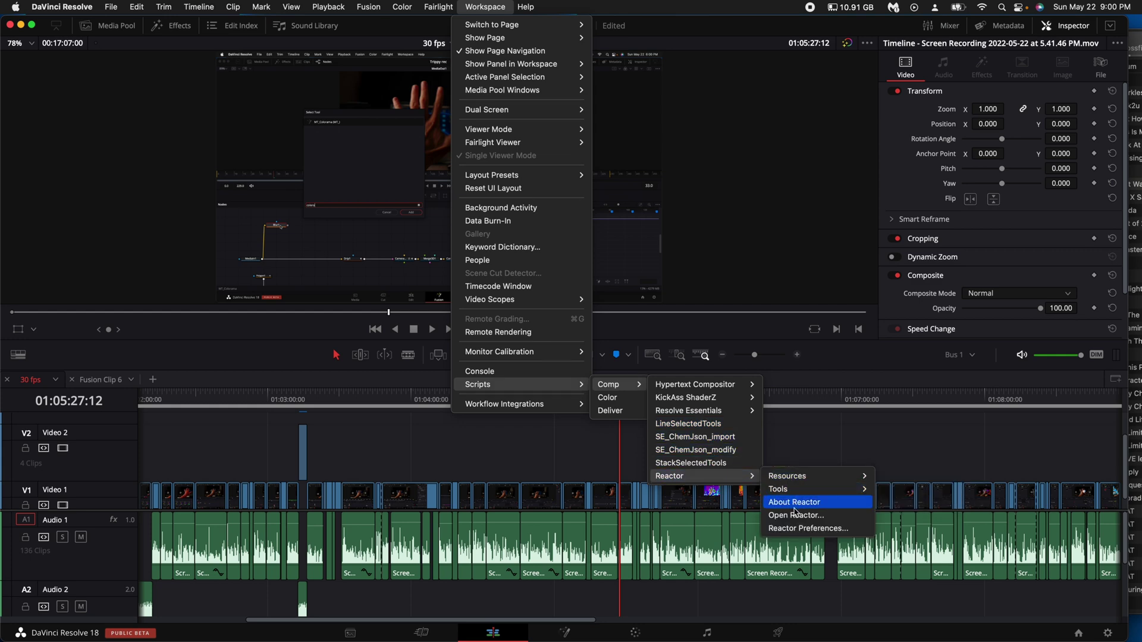
left_click(788, 515)
left_click(285, 113)
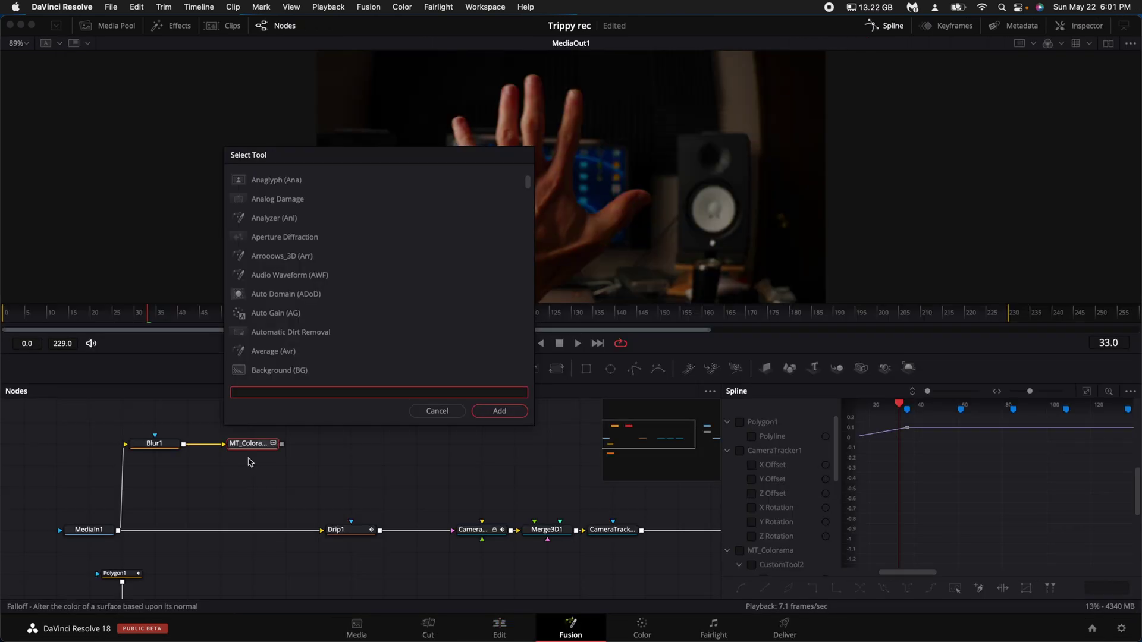
Add a Fragments node after MT_Colorama in the upper branch.
type("frag")
key("Return")
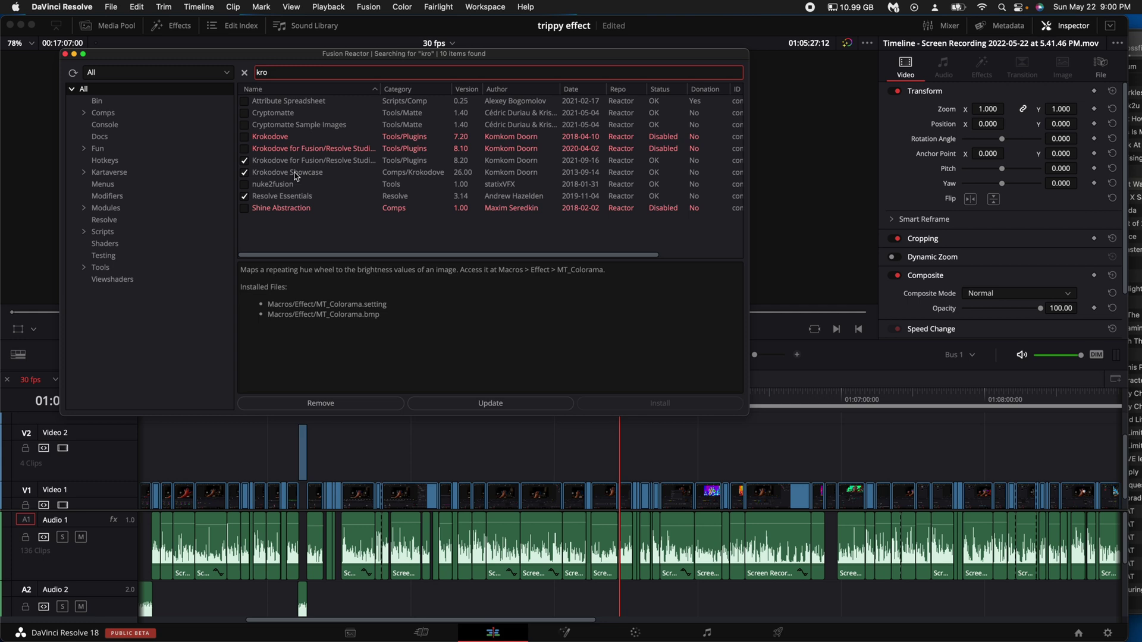
Search Reactor for "kroko" and view the Krokodove for Fusion/Resolve Studio packages.
type("ko")
left_click(293, 161)
left_click(295, 149)
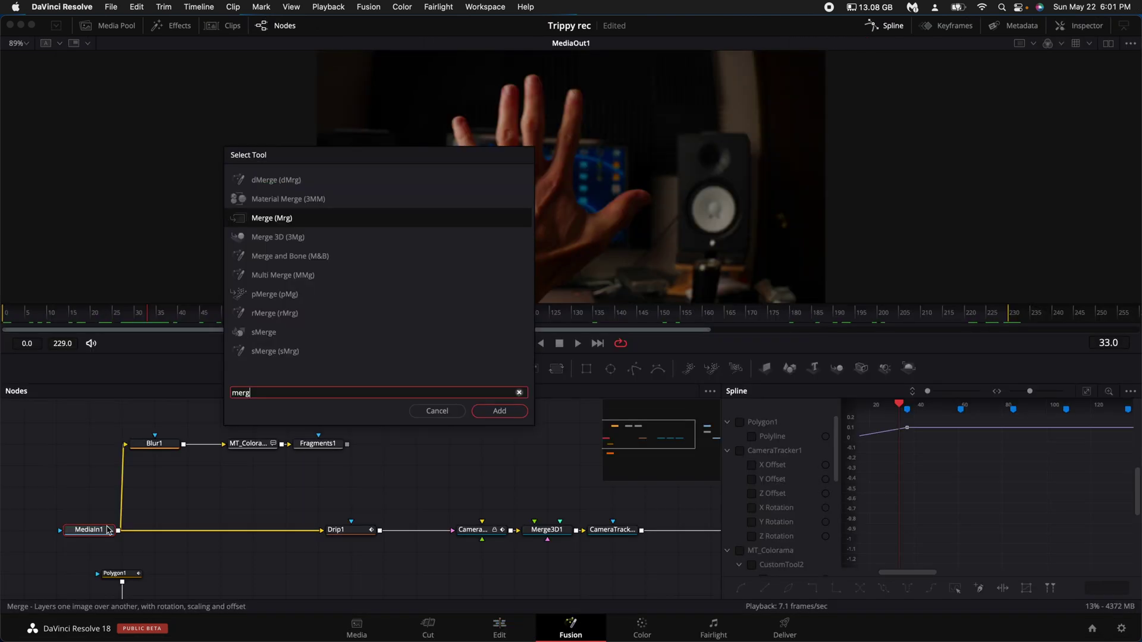
Insert a Merge node between MediaIn1 and Drip1 and connect Fragments1 to its foreground input.
key("Return")
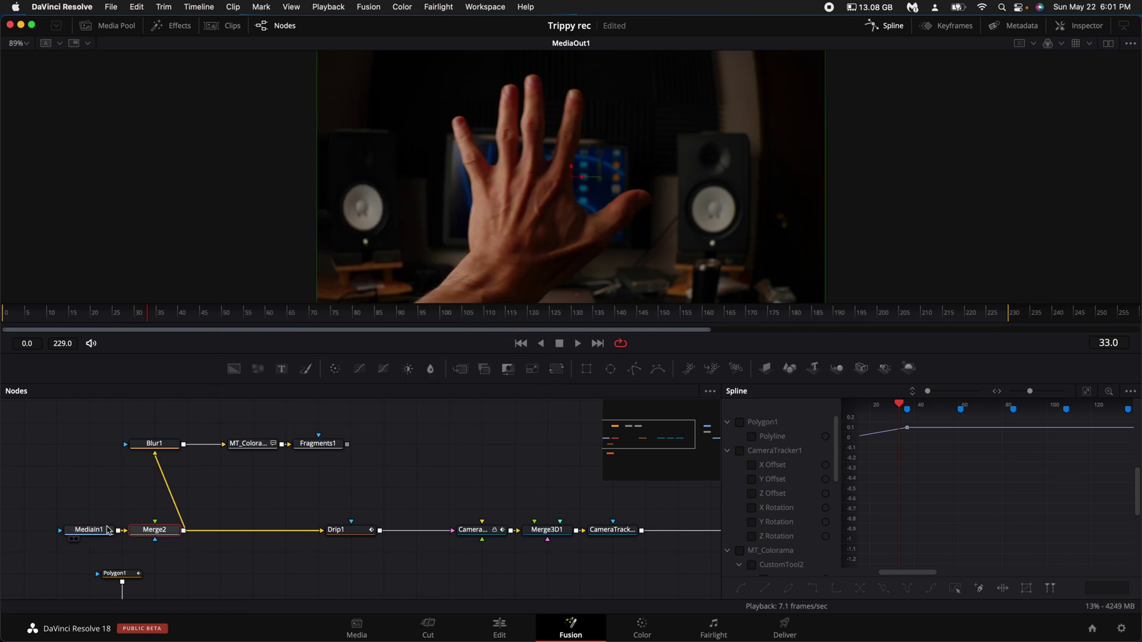
left_click_drag(154, 530, 252, 530)
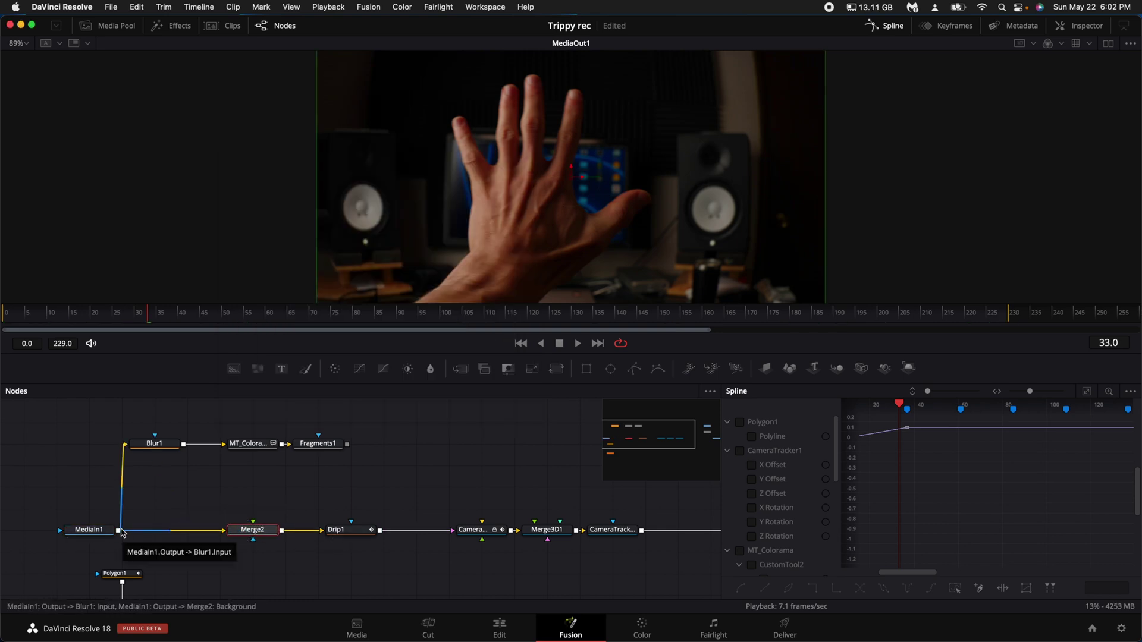
left_click_drag(347, 444, 253, 522)
Set the Blur Size of Blur1 to 11.
left_click(154, 443)
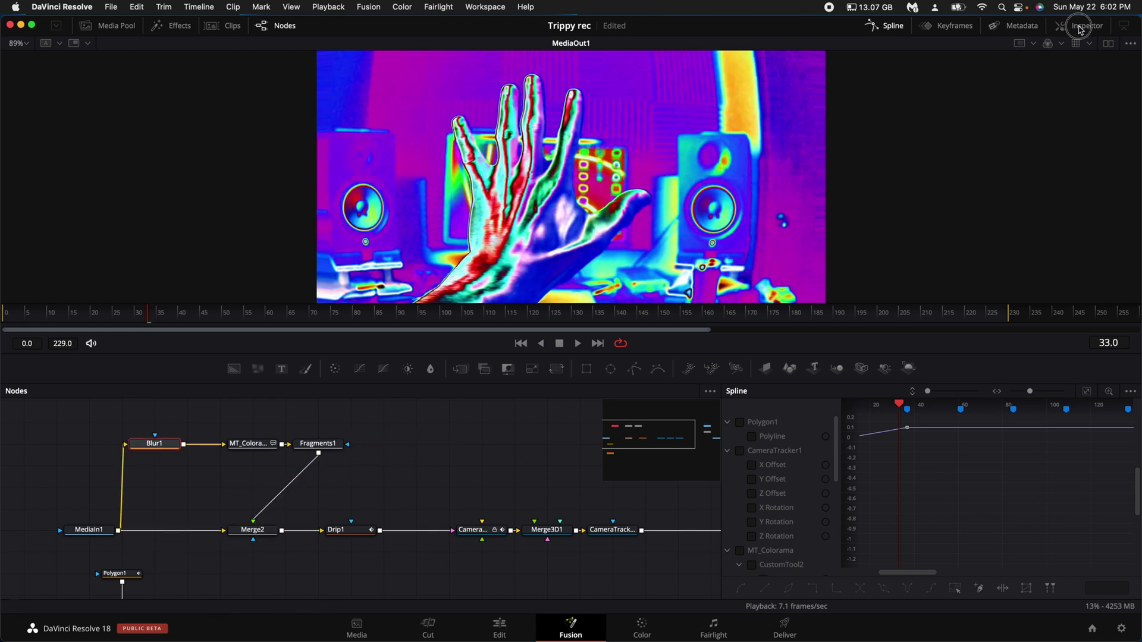
left_click(1079, 27)
mouse_move(988, 180)
left_mouse_down()
mouse_move(1003, 180)
mouse_move(988, 180)
left_mouse_up()
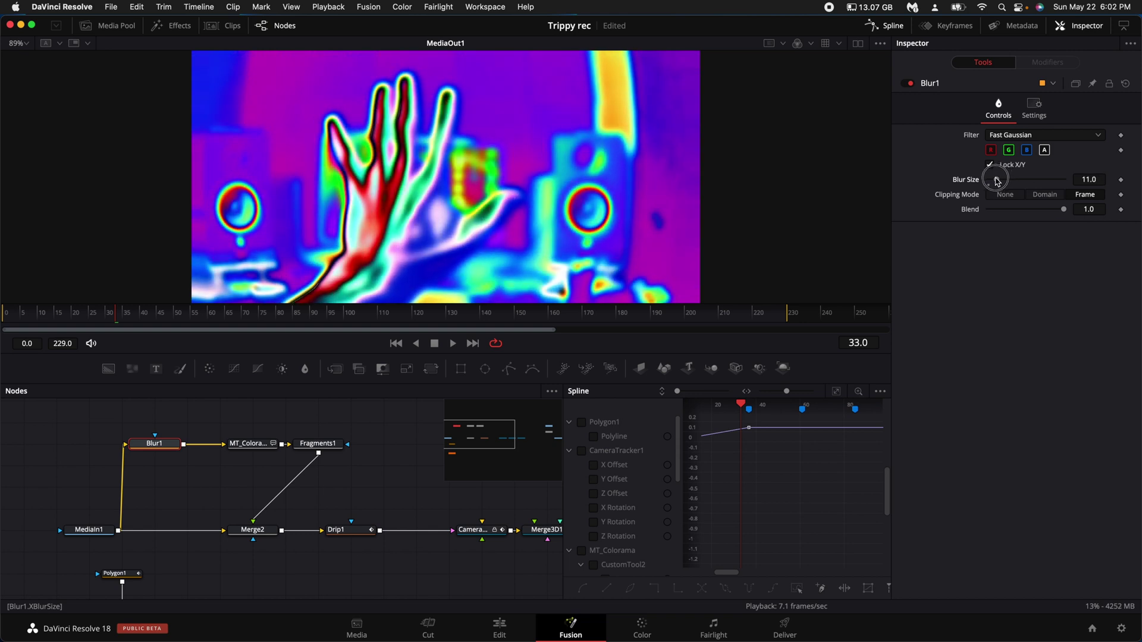
Animate MT_Colorama's Hue Shift with an Anim Curves modifier and set the modifier's Scale to 5.
left_click(255, 450)
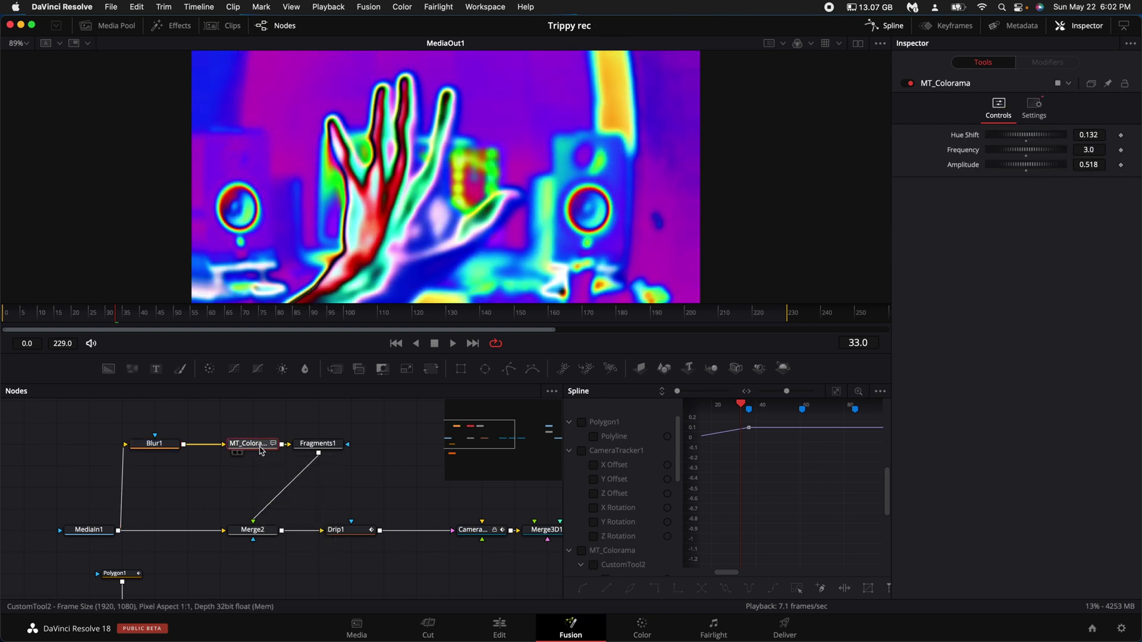
right_click(962, 136)
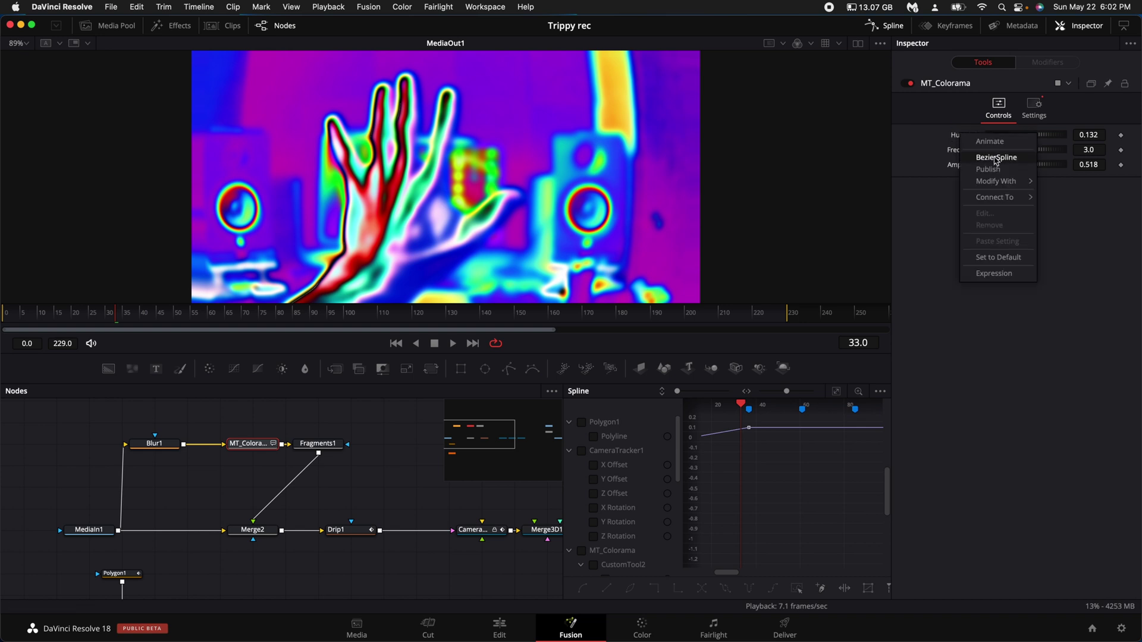
mouse_move(996, 181)
left_click(892, 181)
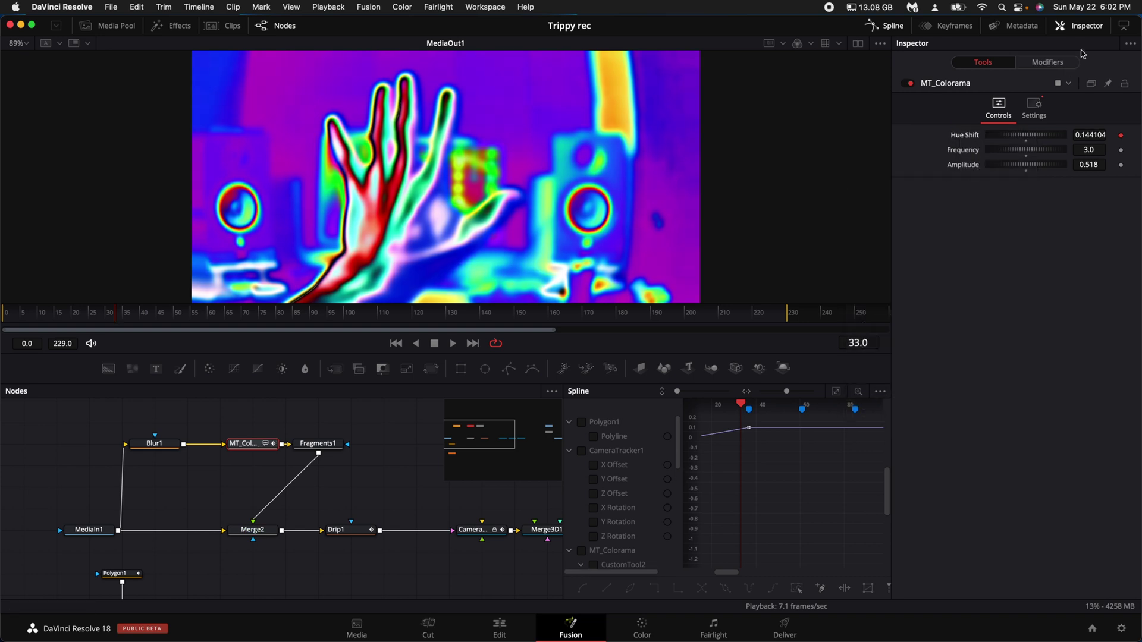
left_click(1047, 62)
left_click(1096, 212)
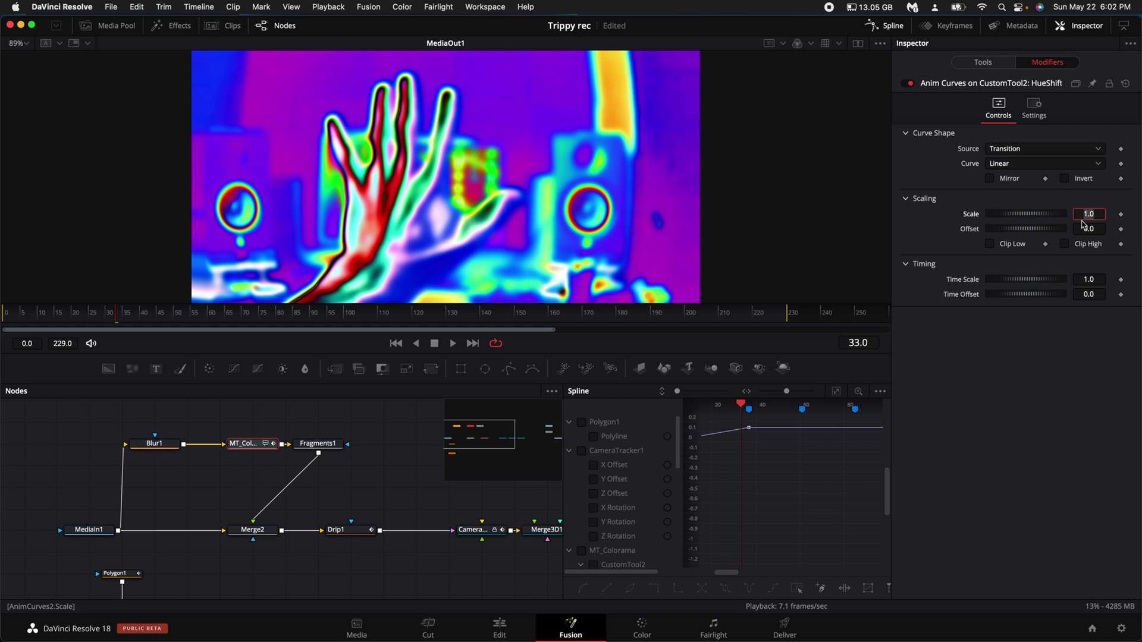
type("5")
key("Return")
Keyframe the Fragments1 channel range with low and high at 0.467 on frame 37 and widened to 0.278–0.578 on frame 109.
left_click(317, 443)
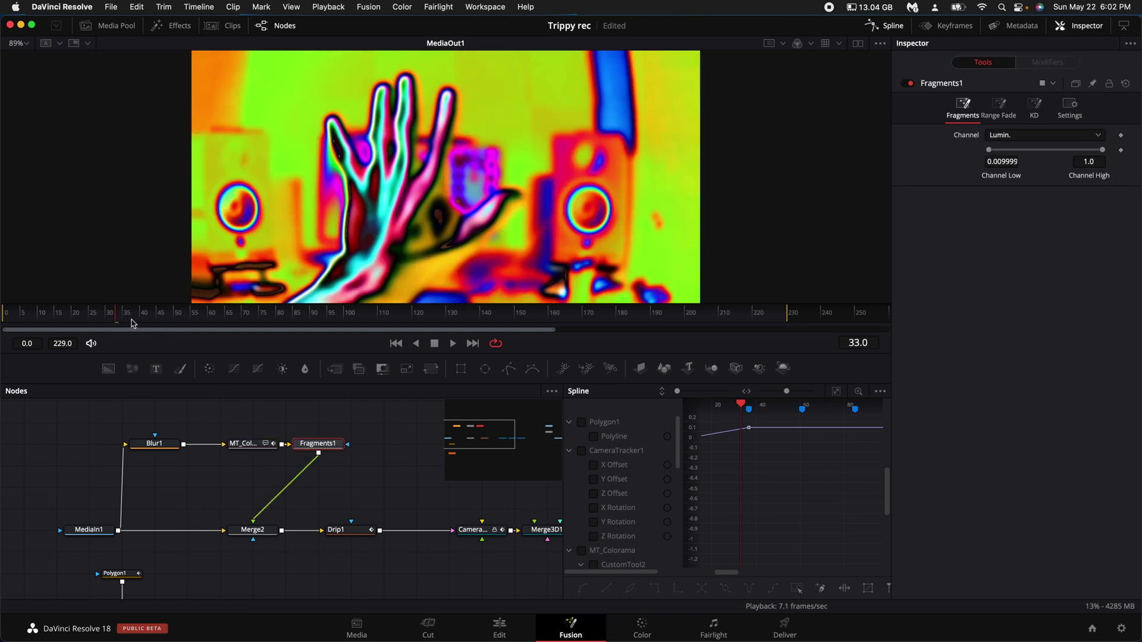
left_click_drag(990, 149, 1033, 154)
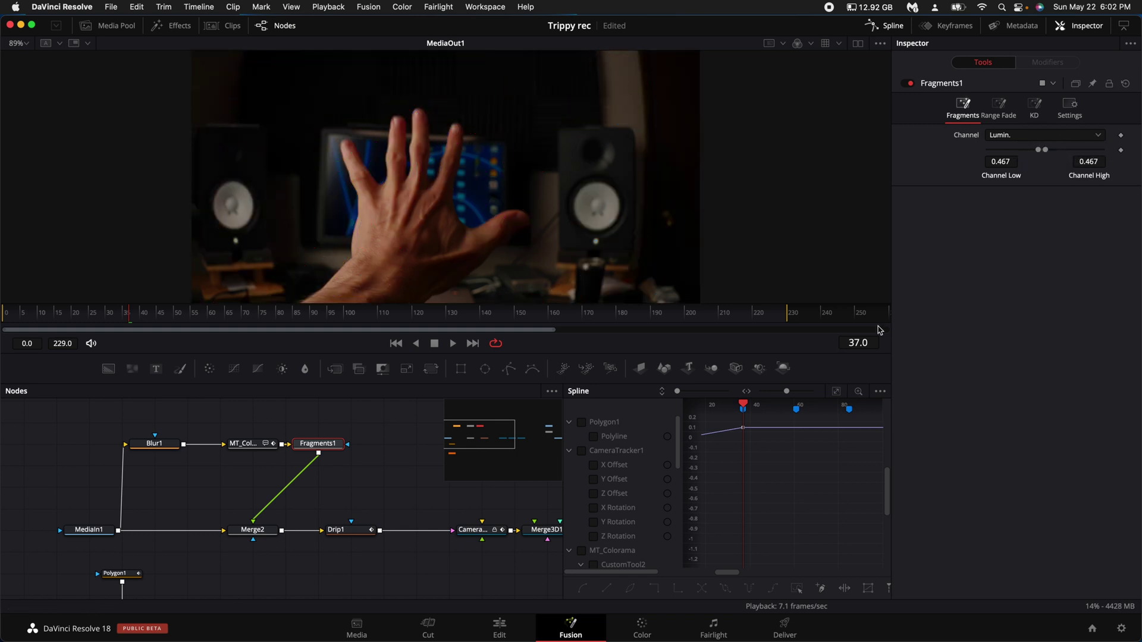
left_click(1121, 151)
left_click_drag(130, 320, 375, 324)
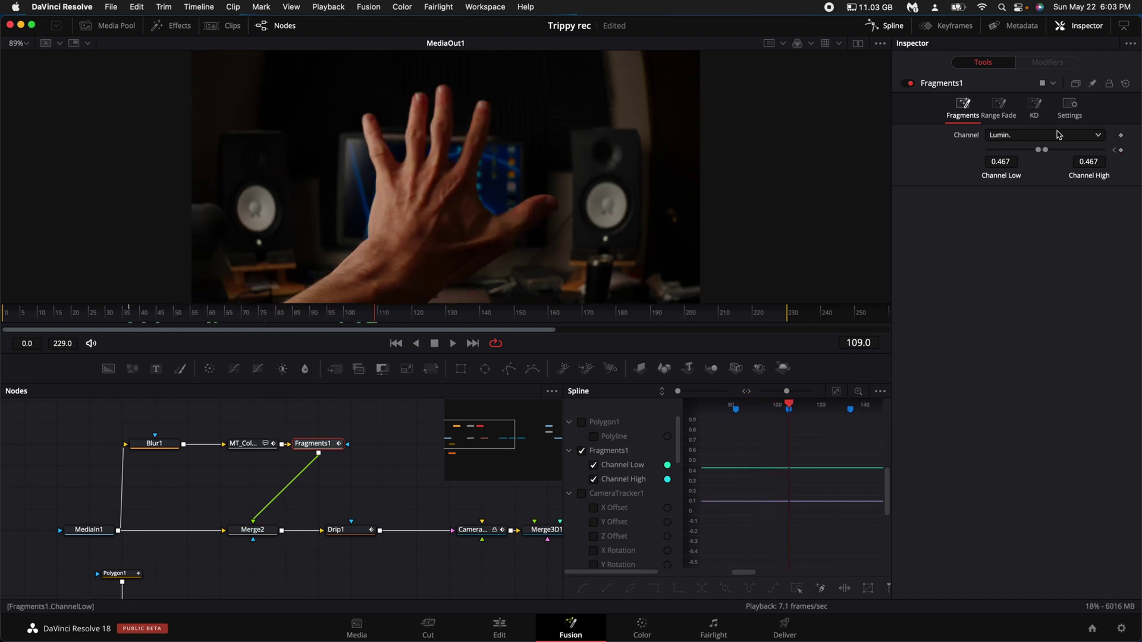
mouse_move(1040, 153)
left_mouse_down()
mouse_move(1018, 153)
mouse_move(1057, 153)
left_mouse_up()
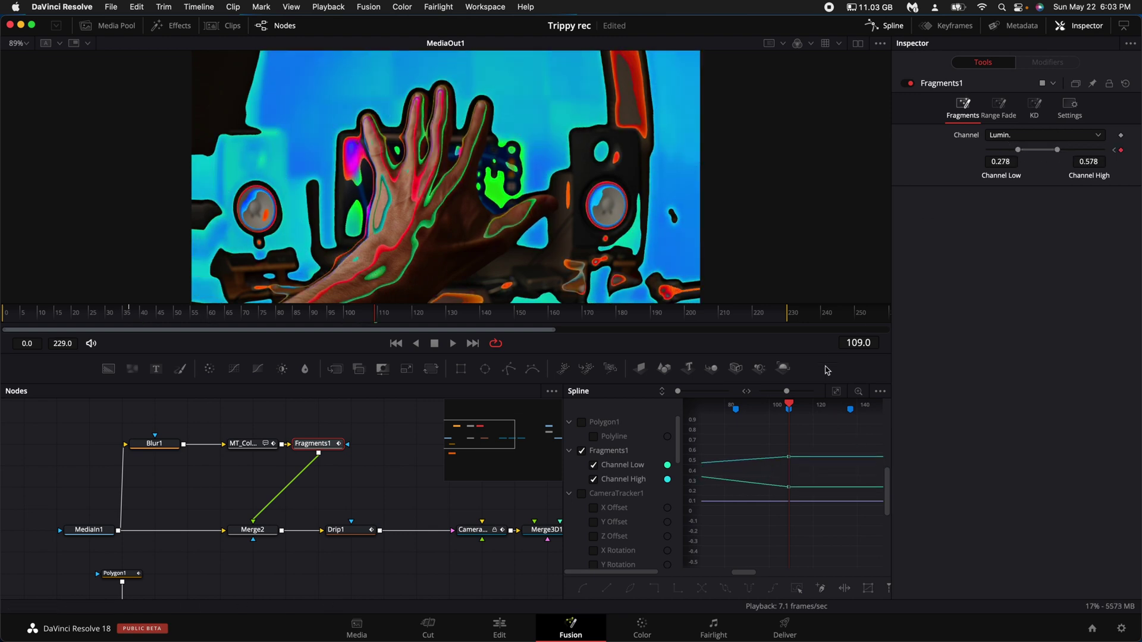
Keyframe the Fragments1 range narrow at 0.422–0.461 on frame 144, full 0–1 on frame 183 and closed at 0.411 on frame 230.
left_click_drag(789, 409, 868, 412)
left_click_drag(1018, 150, 1044, 150)
left_click_drag(516, 318, 629, 318)
left_click_drag(1034, 153, 1129, 153)
left_click_drag(1000, 151, 960, 151)
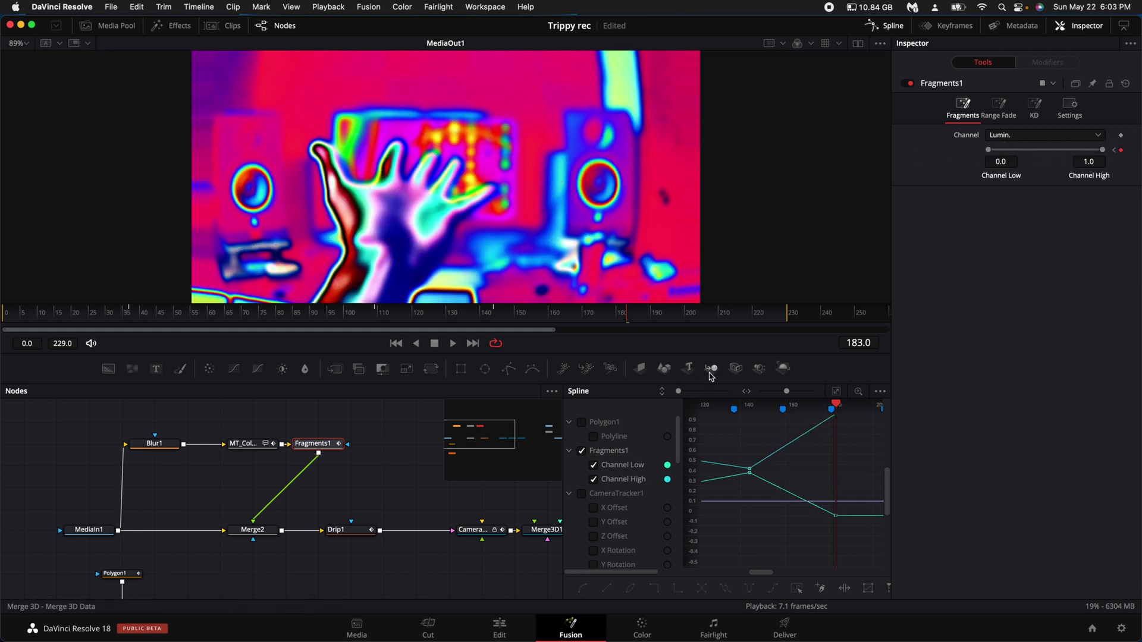
left_click_drag(631, 317, 792, 313)
left_click_drag(1102, 150, 1041, 152)
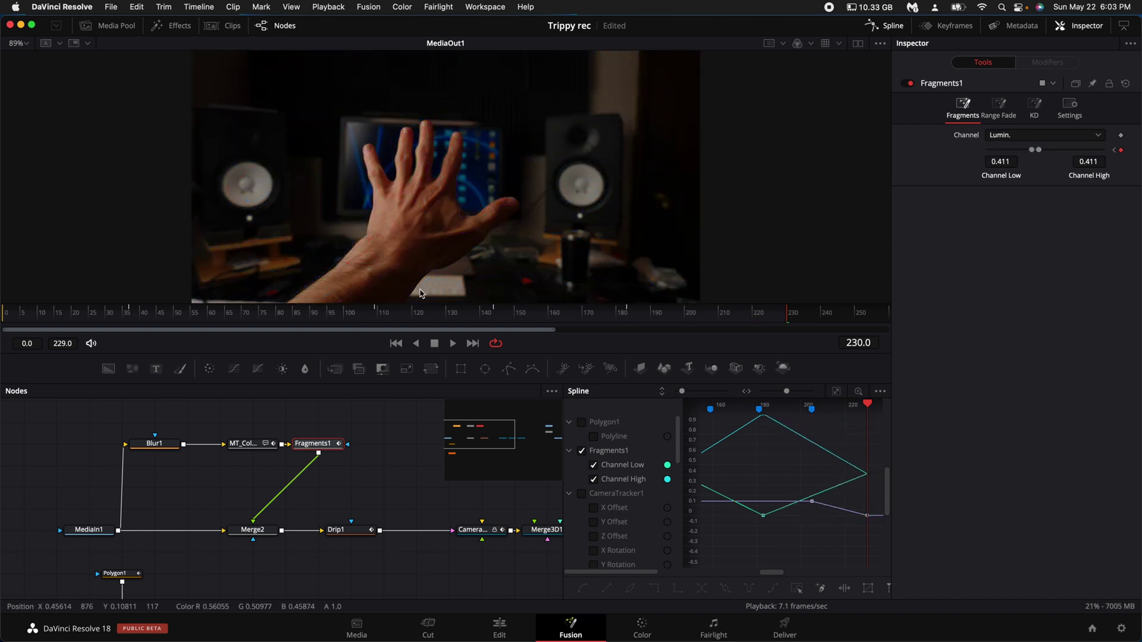
Play back the Fragments animation from about frame 37 and enlarge the spline editing area.
left_click_drag(154, 314, 130, 322)
key("space")
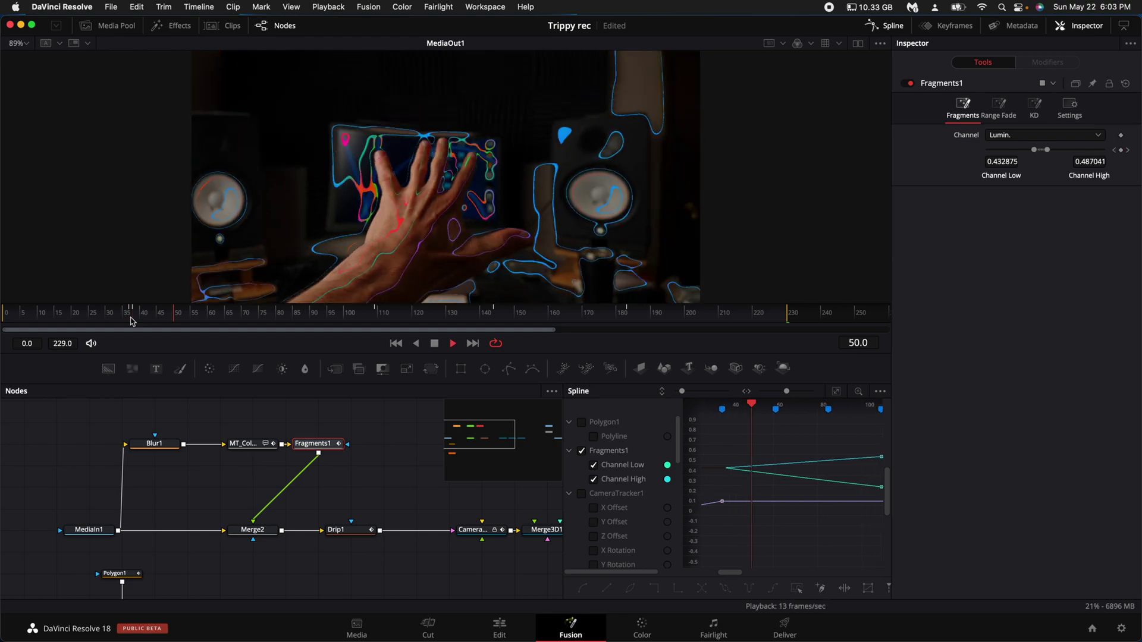
left_click_drag(383, 348, 391, 436)
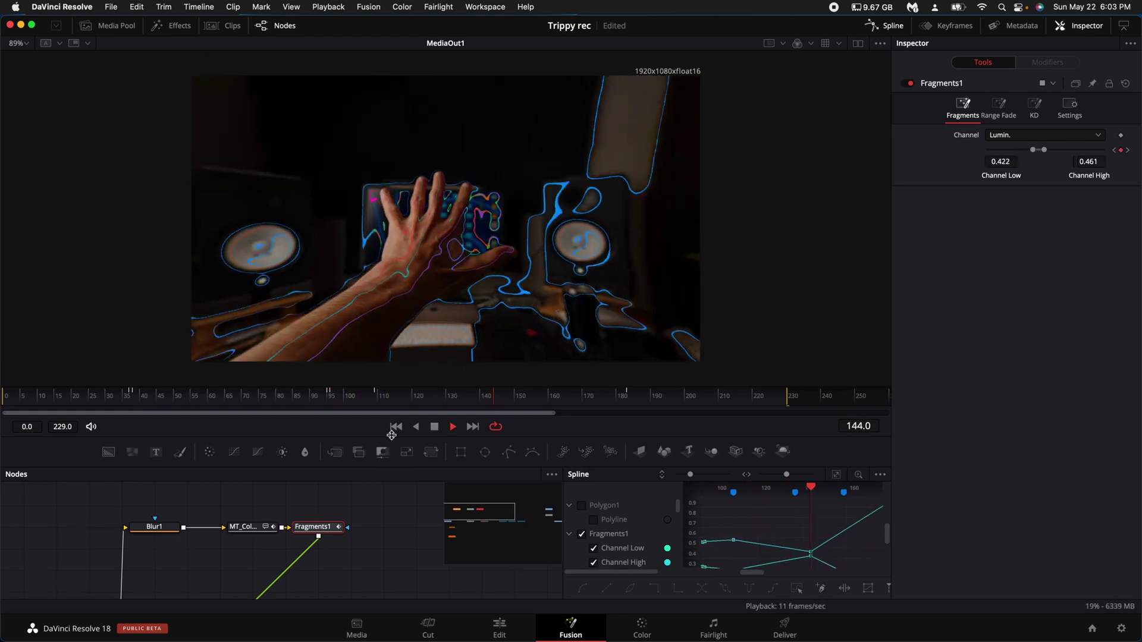
left_click_drag(391, 436, 745, 297)
key("space")
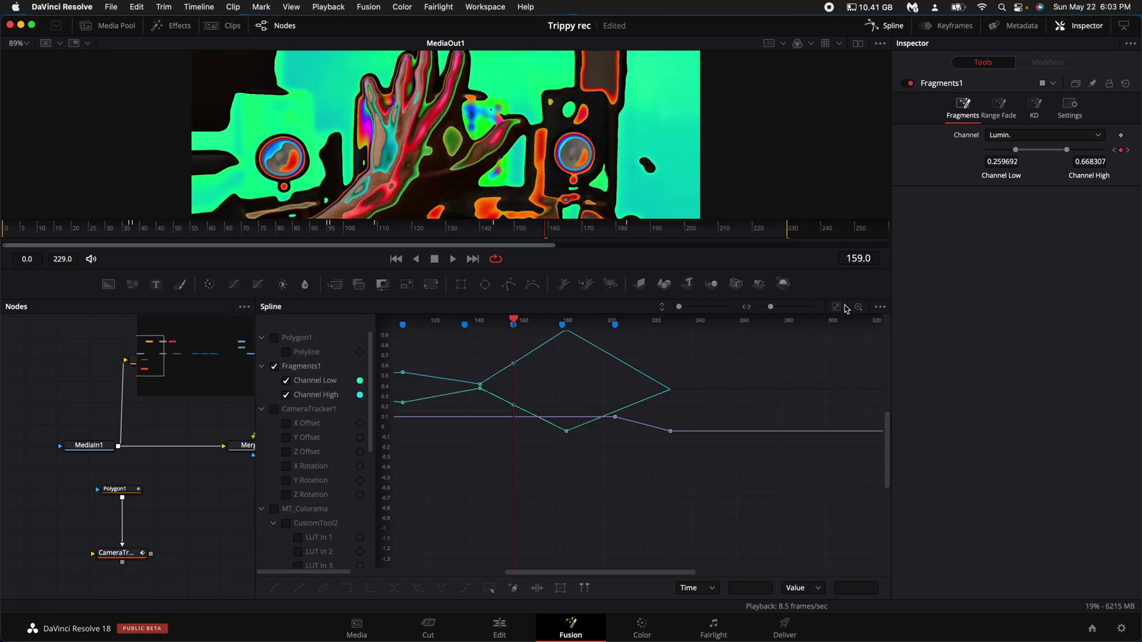
Smooth all the displayed spline keyframes, including the Fragments1 Channel Low and Channel High curves, and preview the result.
left_click(836, 307)
left_click_drag(866, 345, 435, 569)
key("shift+s")
left_click_drag(337, 230, 172, 232)
key("space")
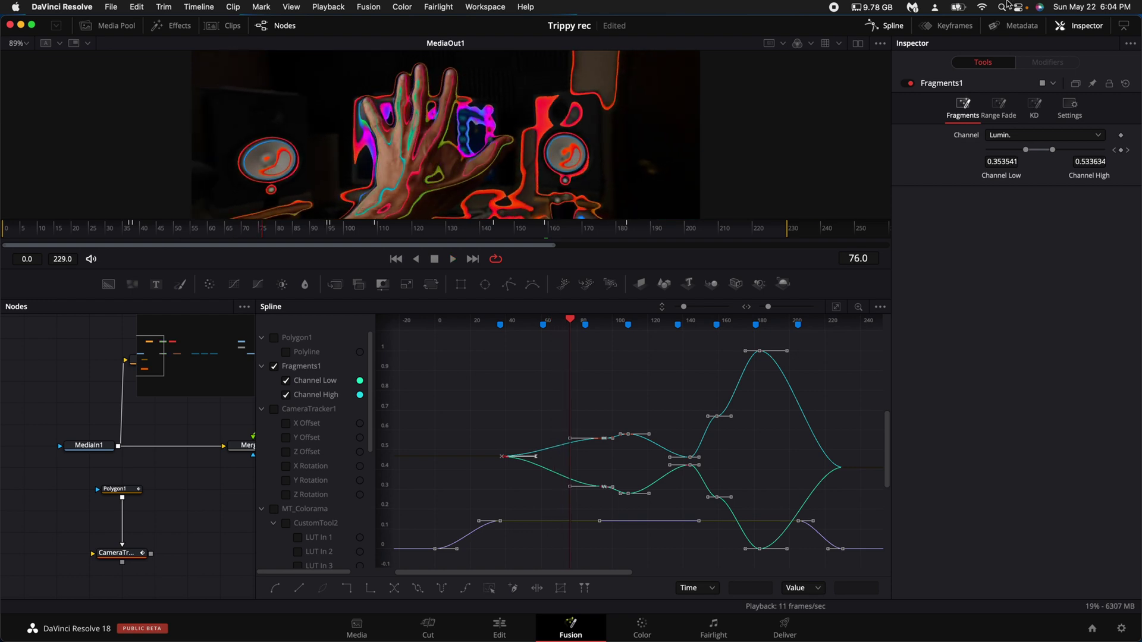
Move the node group from MediaIn1 through Drip1 farther from the camera nodes to make room in the flow.
left_click_drag(369, 439, 69, 589)
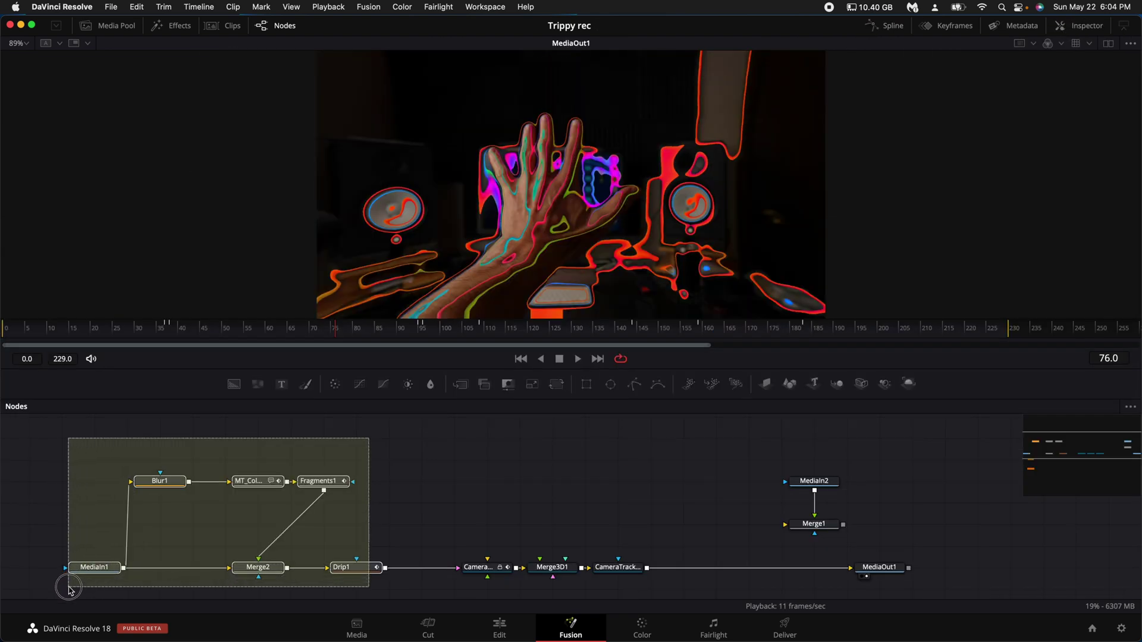
left_click_drag(354, 567, 223, 567)
scroll(374, 467, "up", 2)
scroll(375, 467, "right", 3)
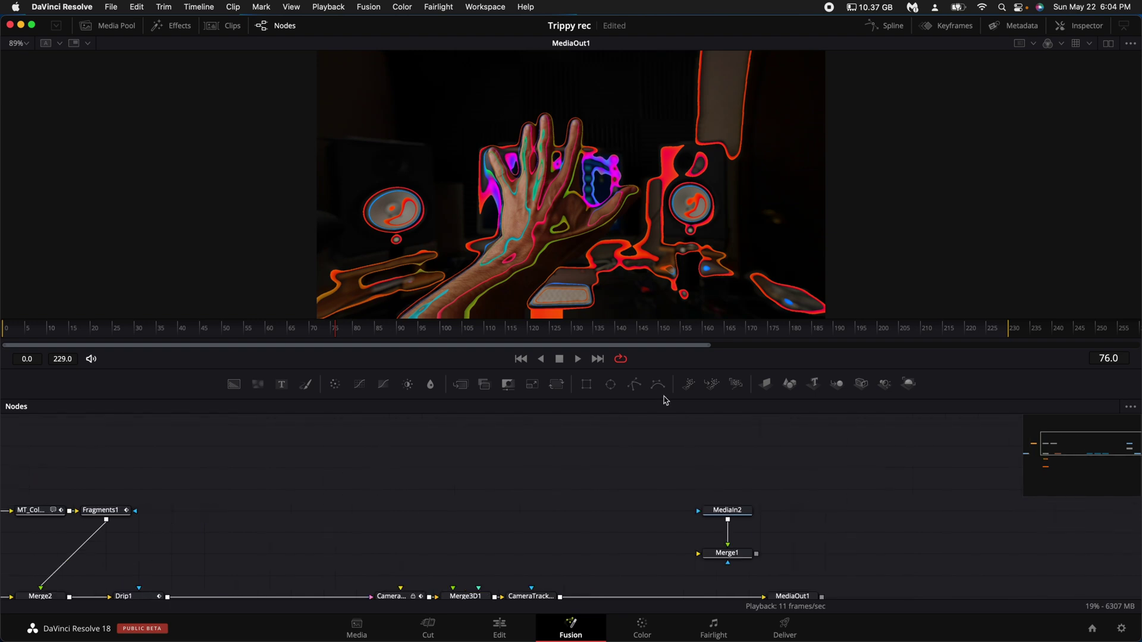
Add an Image Plane 3D feeding Merge3D1 and supply it with the first shockwave clip from the media pool.
left_click(768, 385)
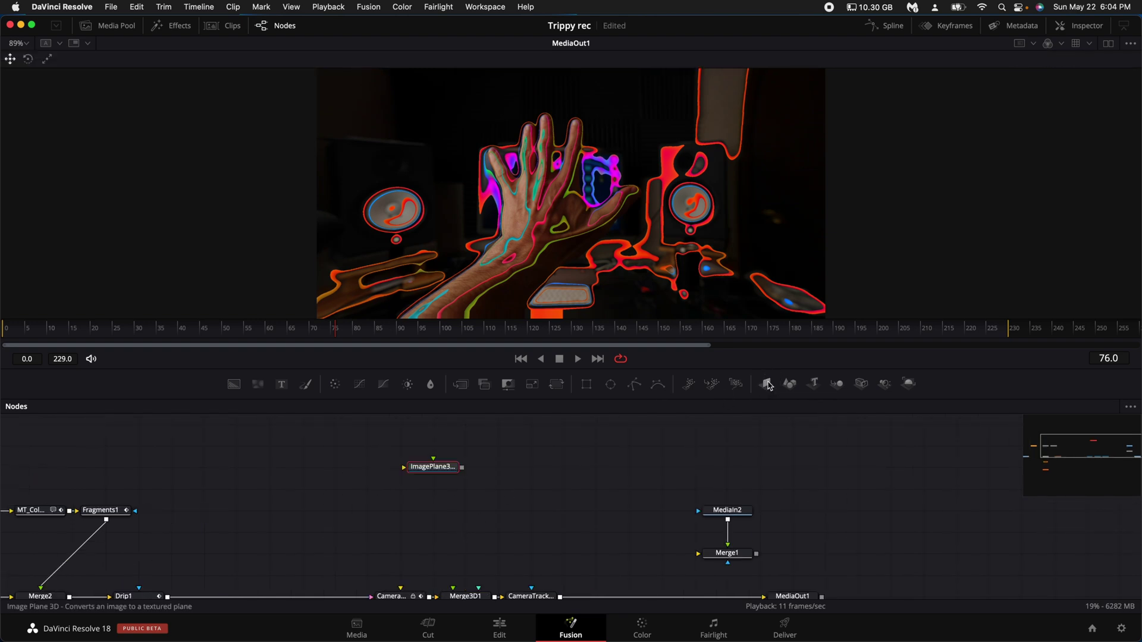
left_click_drag(459, 448, 476, 585)
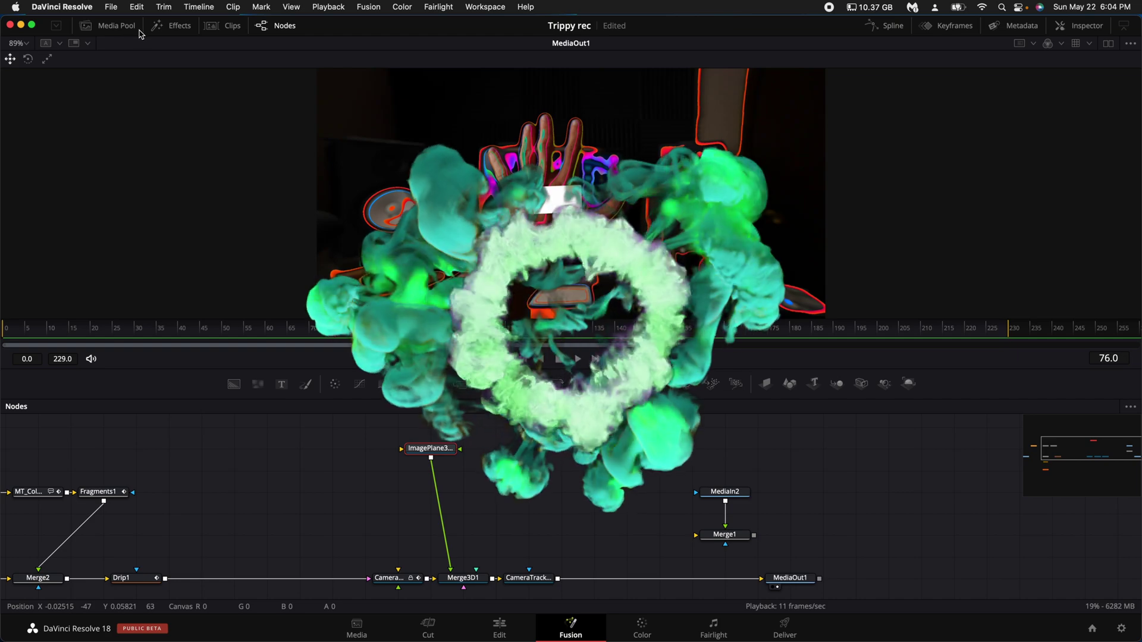
left_click(118, 26)
left_click_drag(221, 121, 432, 453)
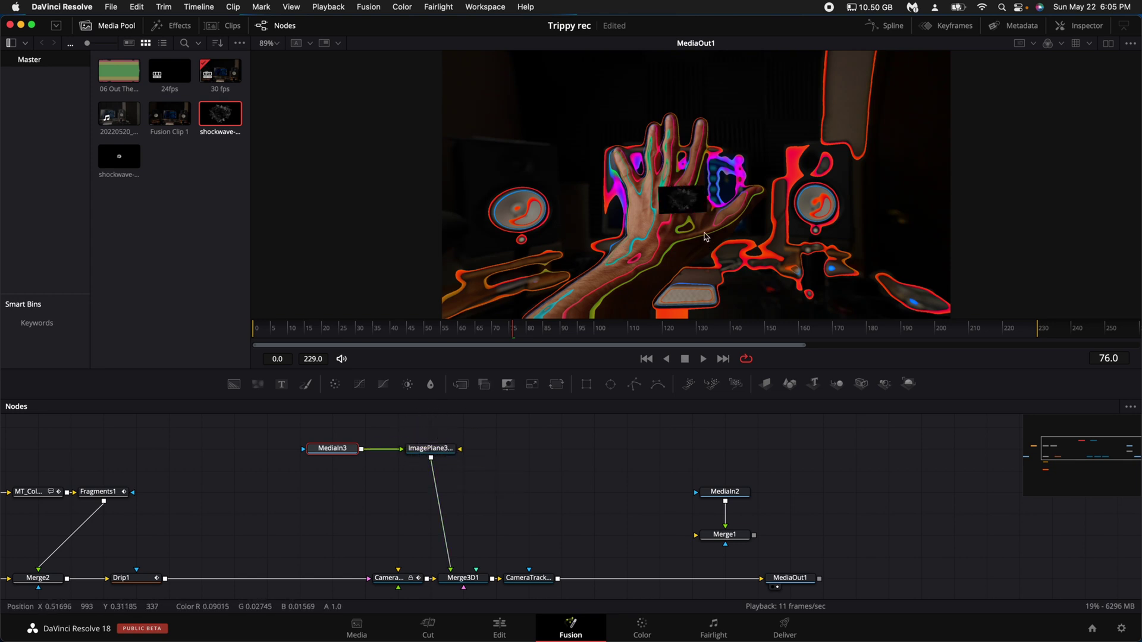
Set the diffuse Alpha of ImagePlane3D1's material to 0.01.
left_click(435, 449)
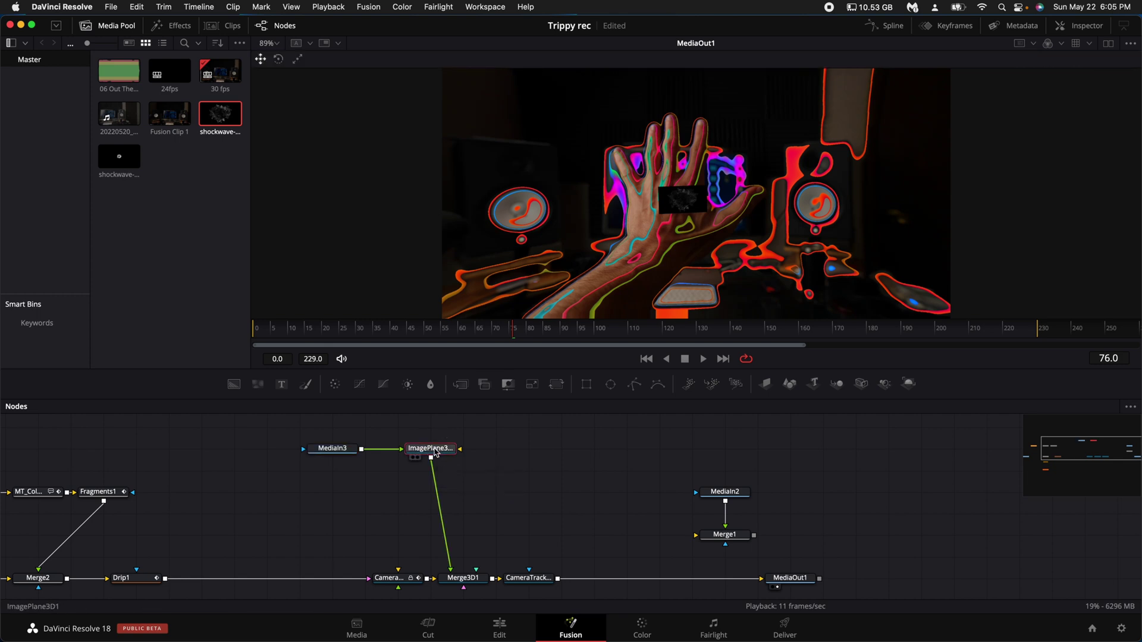
left_click(1087, 26)
left_click(994, 109)
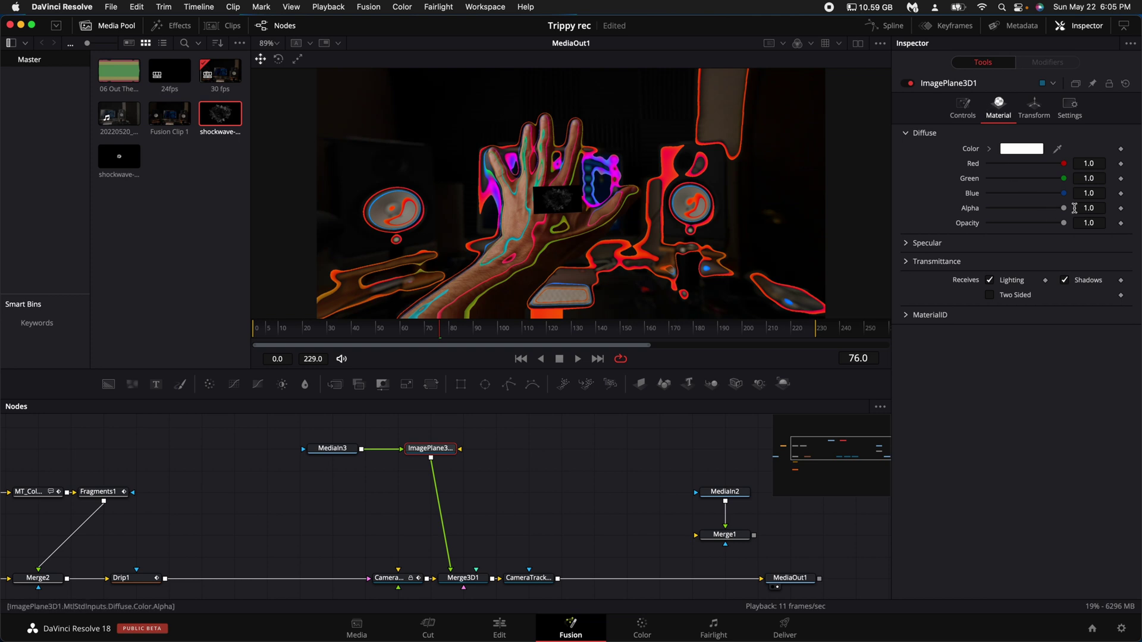
left_click_drag(1064, 208, 913, 218)
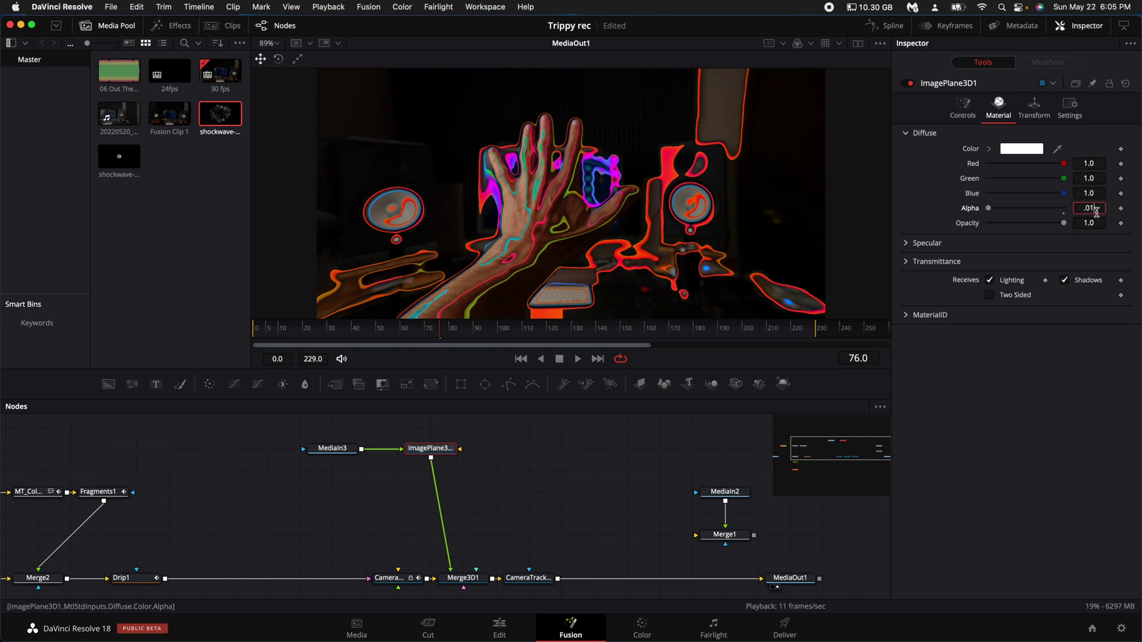
left_click(1096, 212)
type(".01")
key("Tab")
Position ImagePlane3D1 at X -0.377, Y 0.609, Z 6.81 and scale it to 3.229.
left_click(1035, 109)
left_click_drag(1017, 182, 1040, 167)
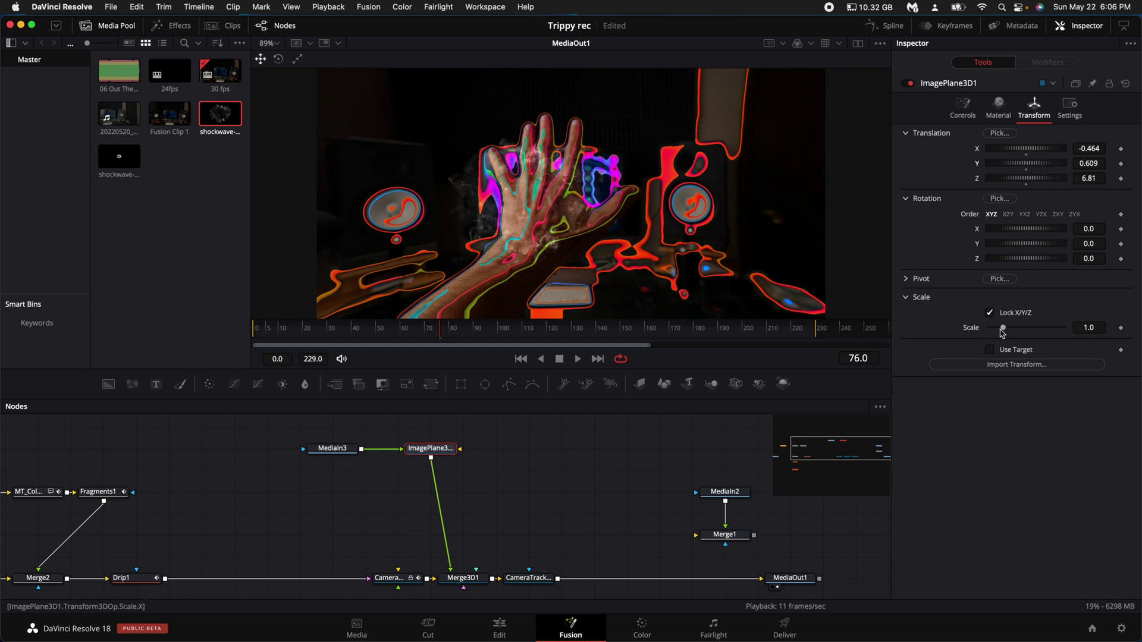
left_click_drag(1003, 327, 1038, 330)
left_click_drag(1019, 149, 1020, 153)
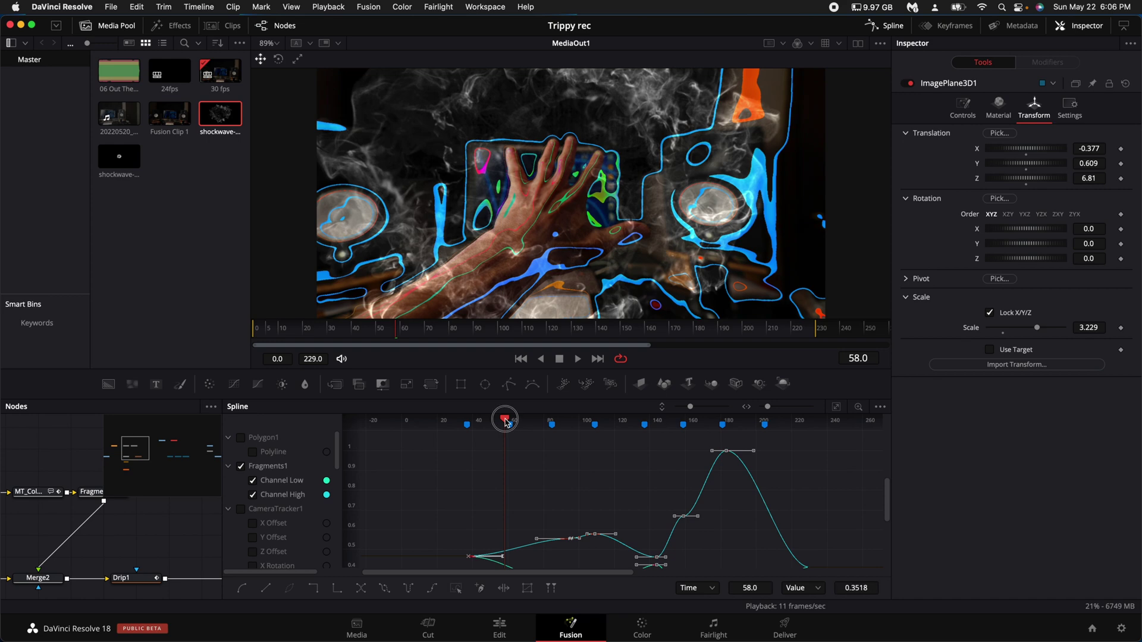
Start the MediaIn3 shockwave clip at global frame 37 and restore its trim In to 0.
left_click_drag(505, 422, 468, 424)
left_click_drag(223, 463, 664, 453)
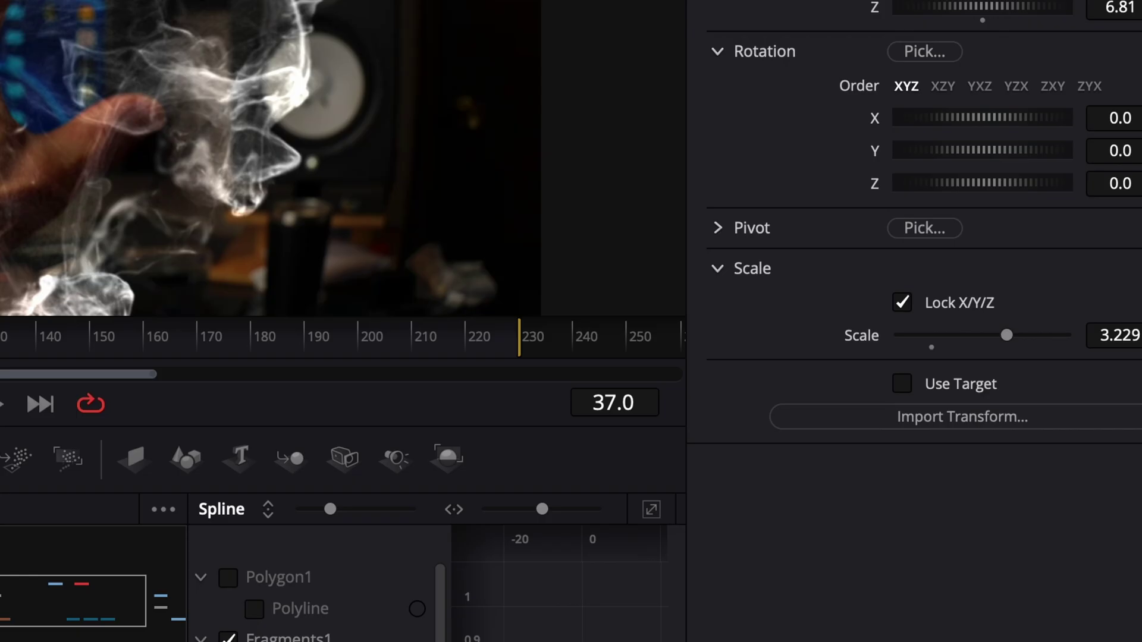
left_click(0, 601)
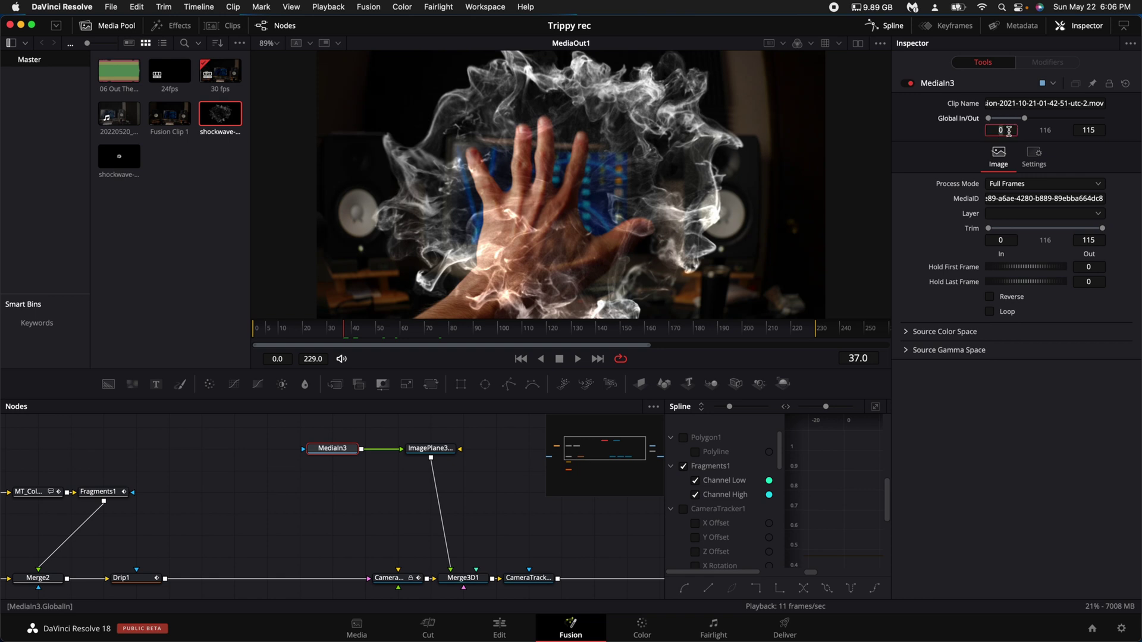
type("37")
key("Return")
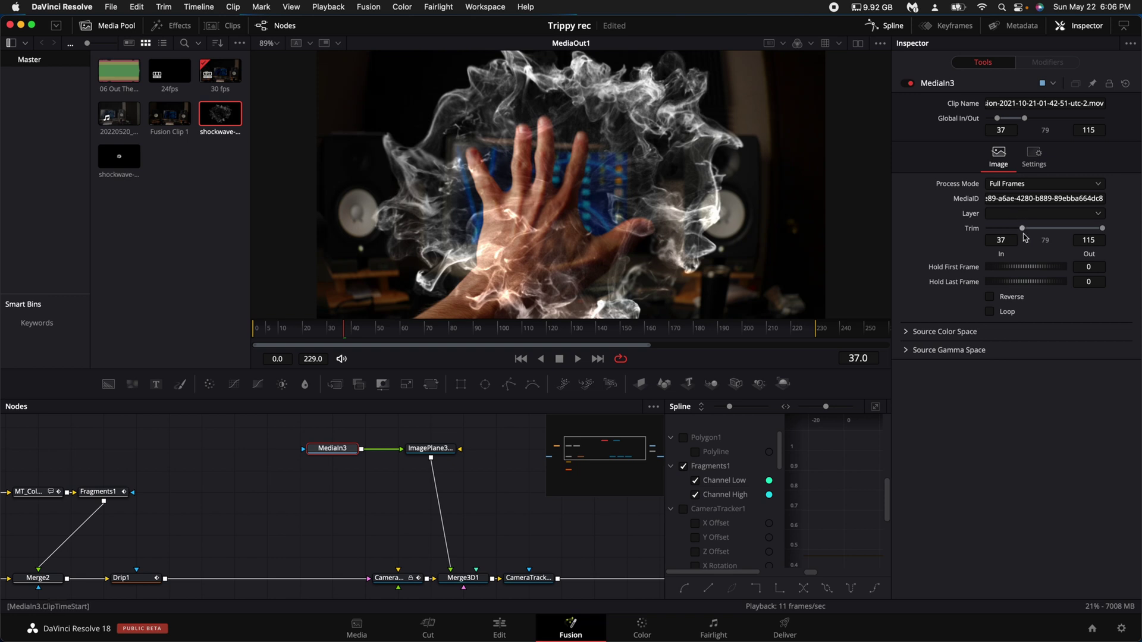
left_click_drag(1024, 230, 959, 232)
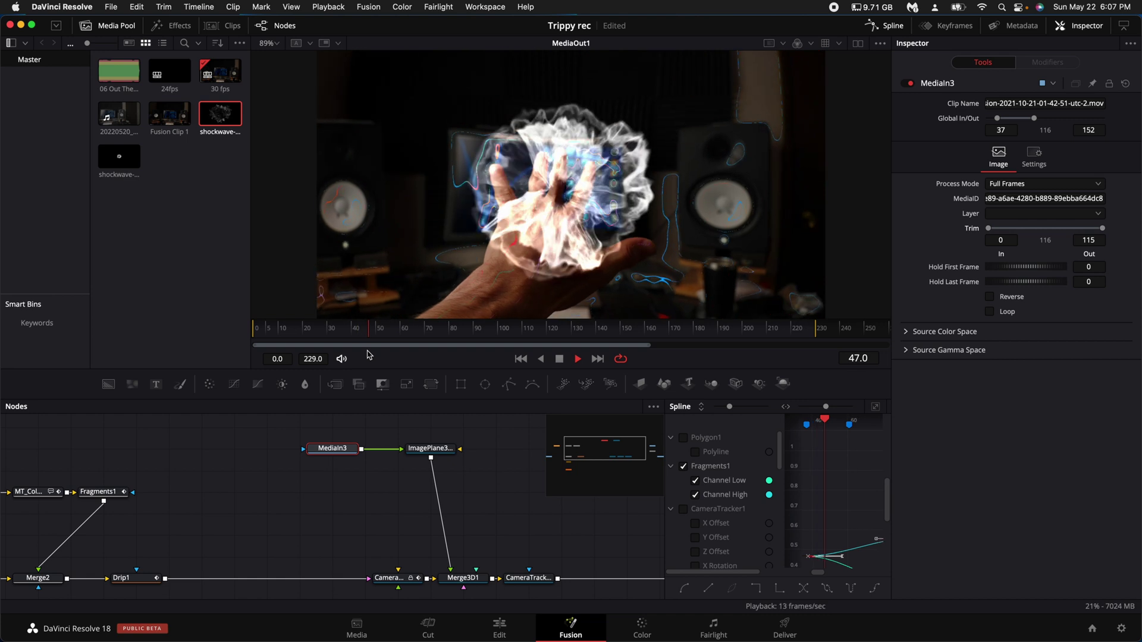
Paste a copy of ImagePlane3D1 and connect it to Merge3D1.
key("ctrl+v")
left_click_drag(421, 448, 372, 569)
Set the duplicated image plane's Z translation to 6.75 and feed it the second shockwave clip from the media pool.
left_click(1034, 110)
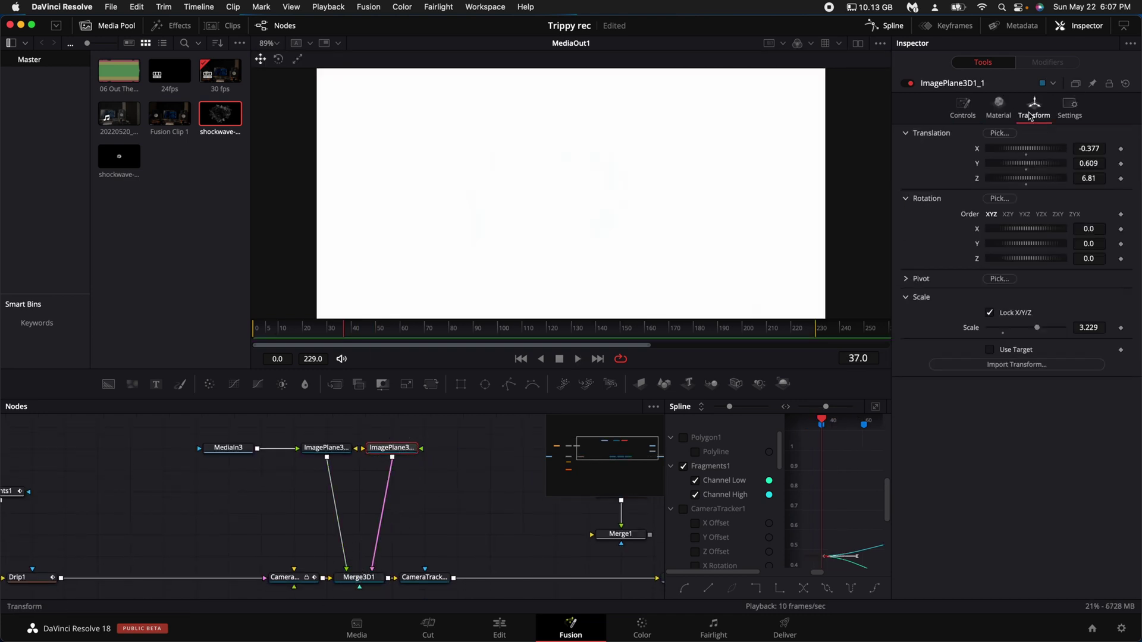
left_click(1090, 179)
type("6.75")
key("Return")
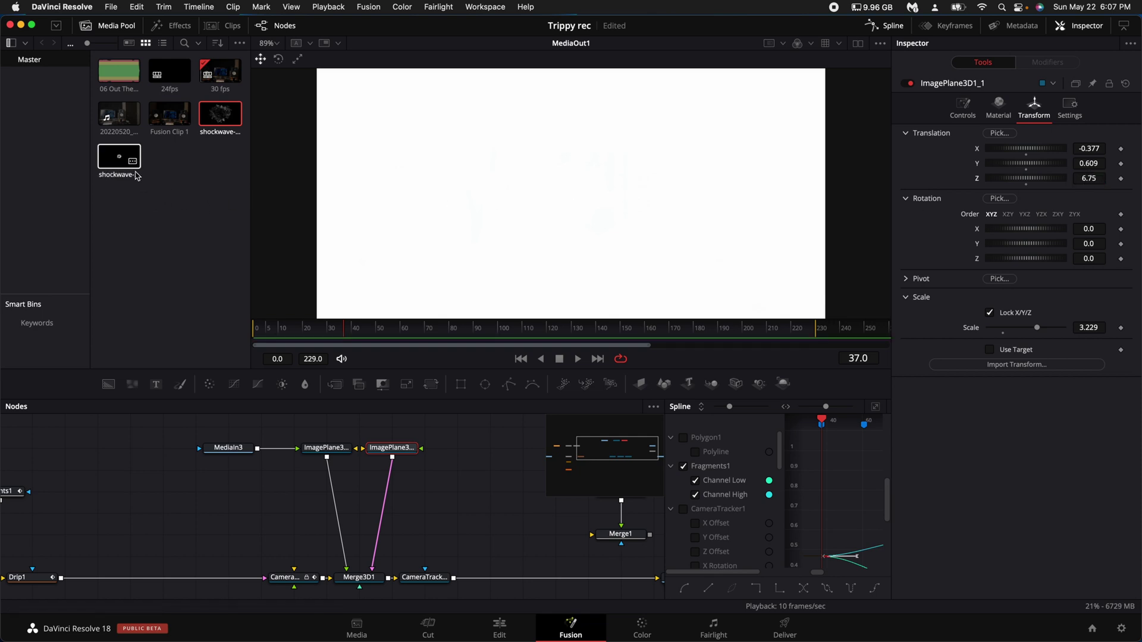
left_click_drag(114, 164, 393, 457)
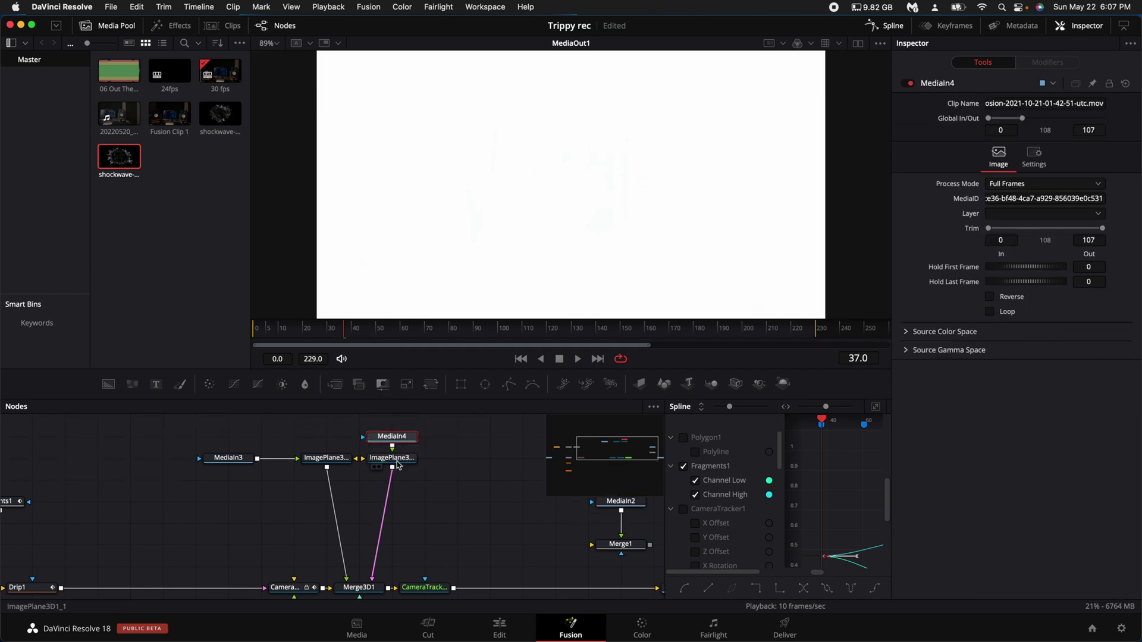
Separate the second image plane from MediaIn4 in the node graph and start the MediaIn4 shockwave clip at global frame 61.
left_click_drag(823, 424, 753, 426)
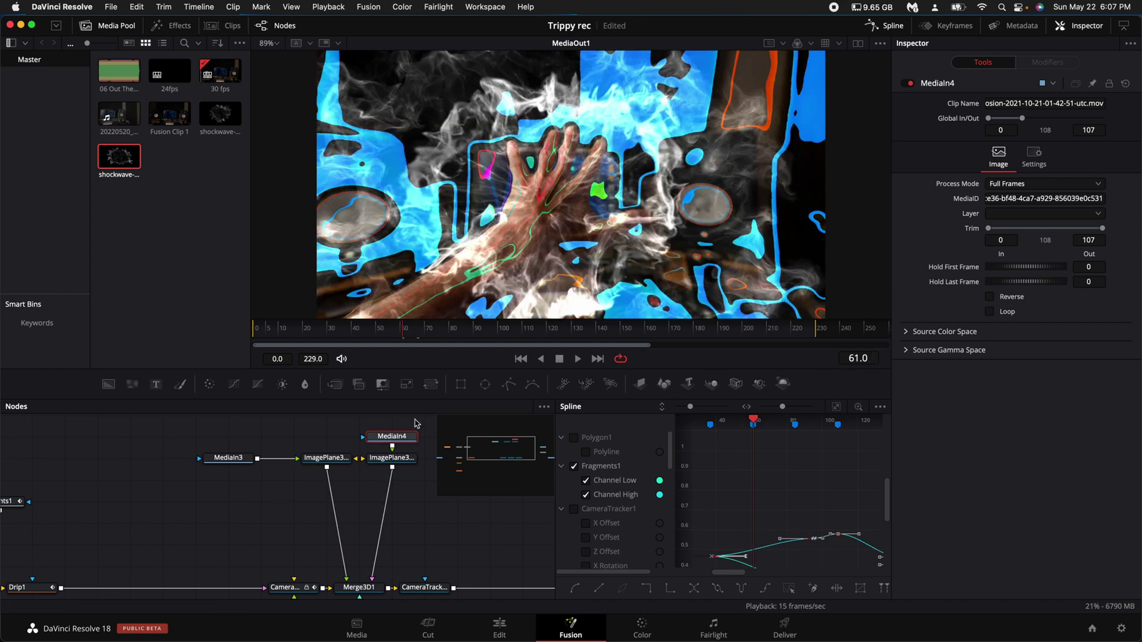
left_click_drag(392, 458, 392, 480)
left_click(397, 440)
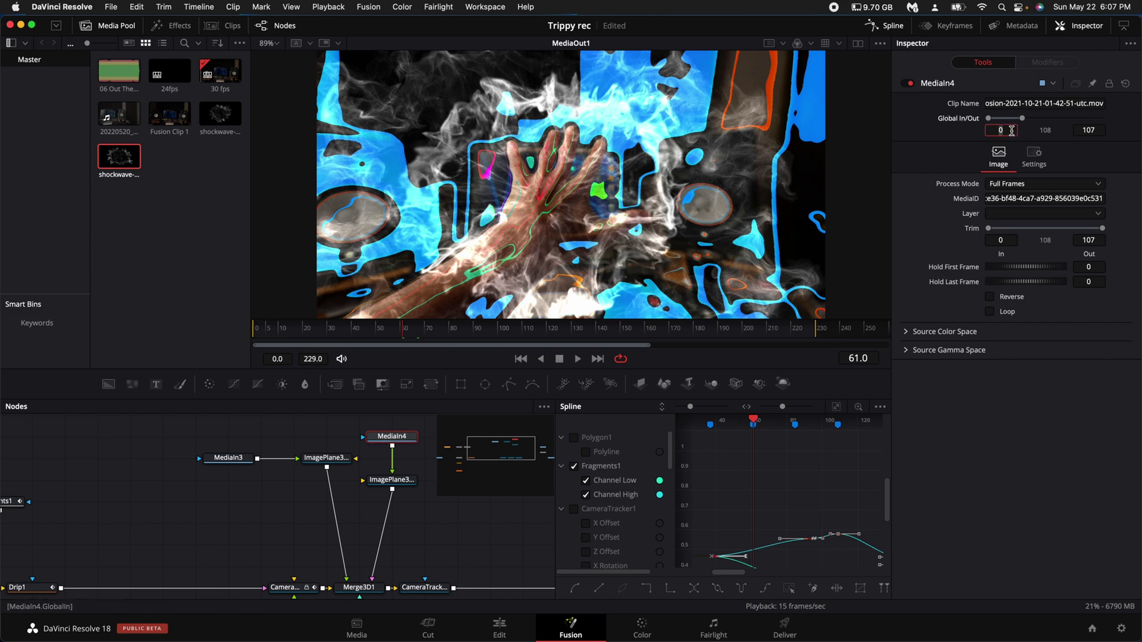
key("Return")
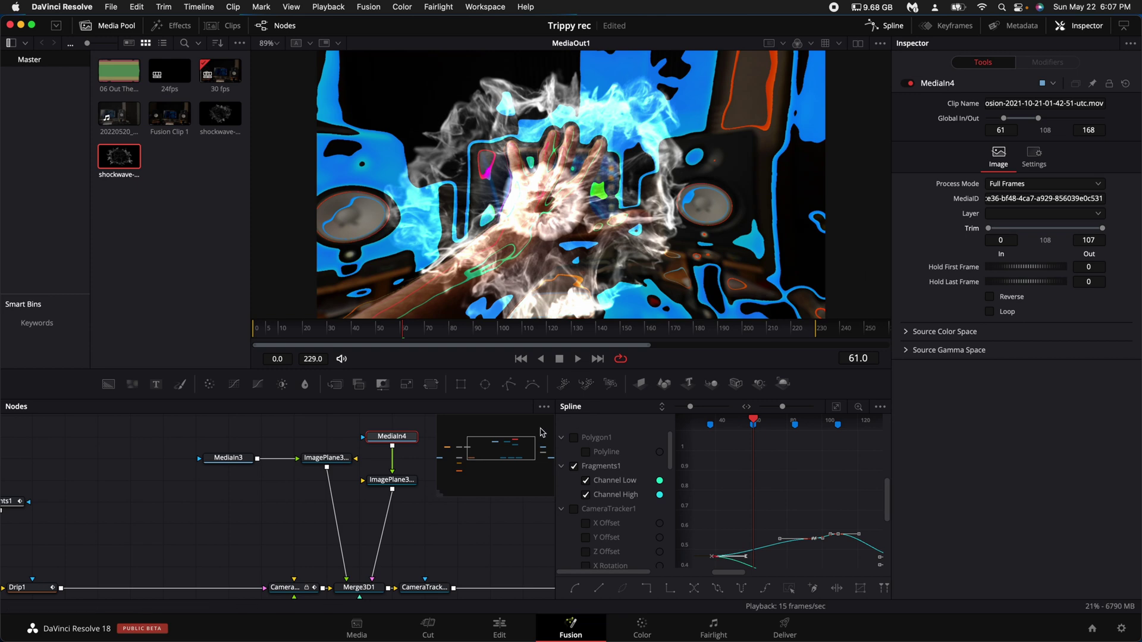
key("space")
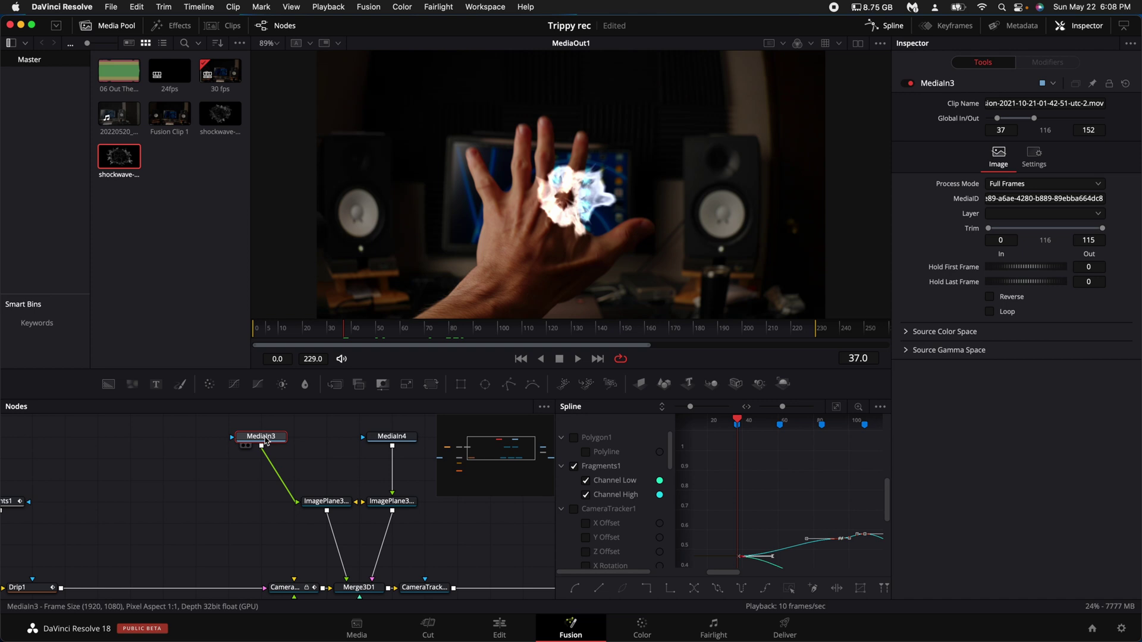
Insert a Color Corrector between MediaIn3 and its image plane and tint it blue, with a Tint of about -0.43.
key("shift+space")
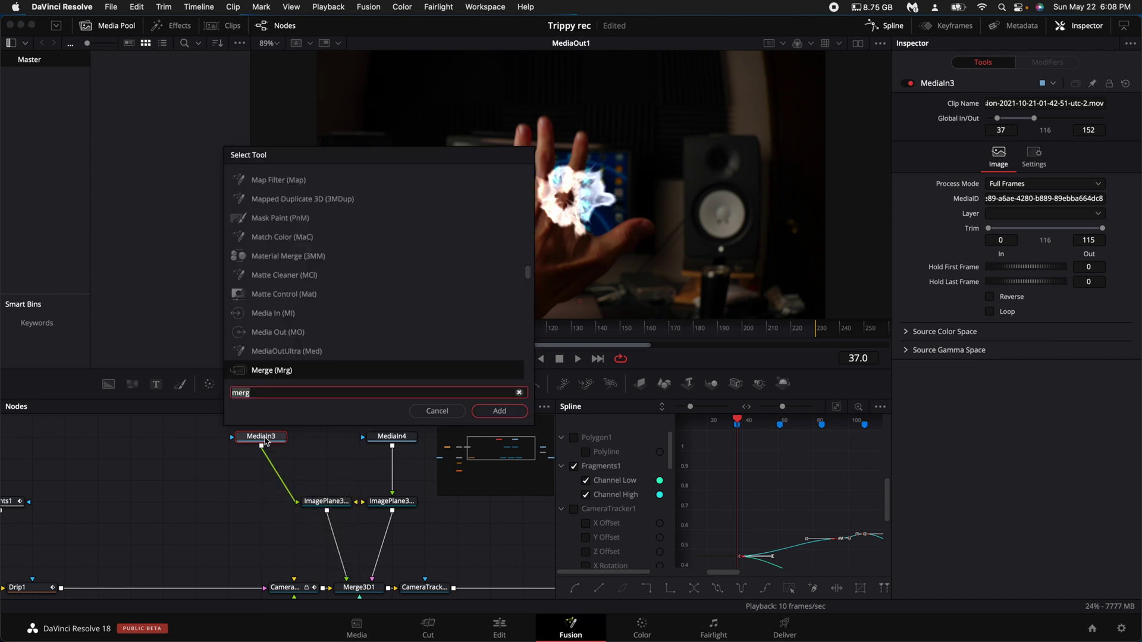
type("col")
key("Down")
key("Down")
key("Return")
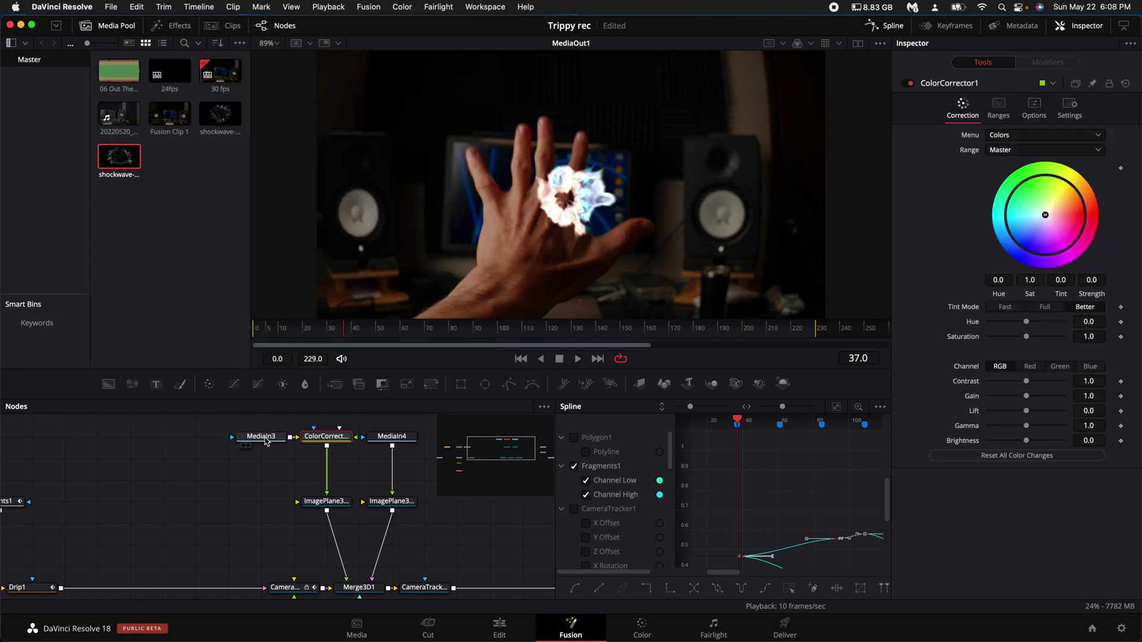
left_click_drag(1047, 218, 990, 241)
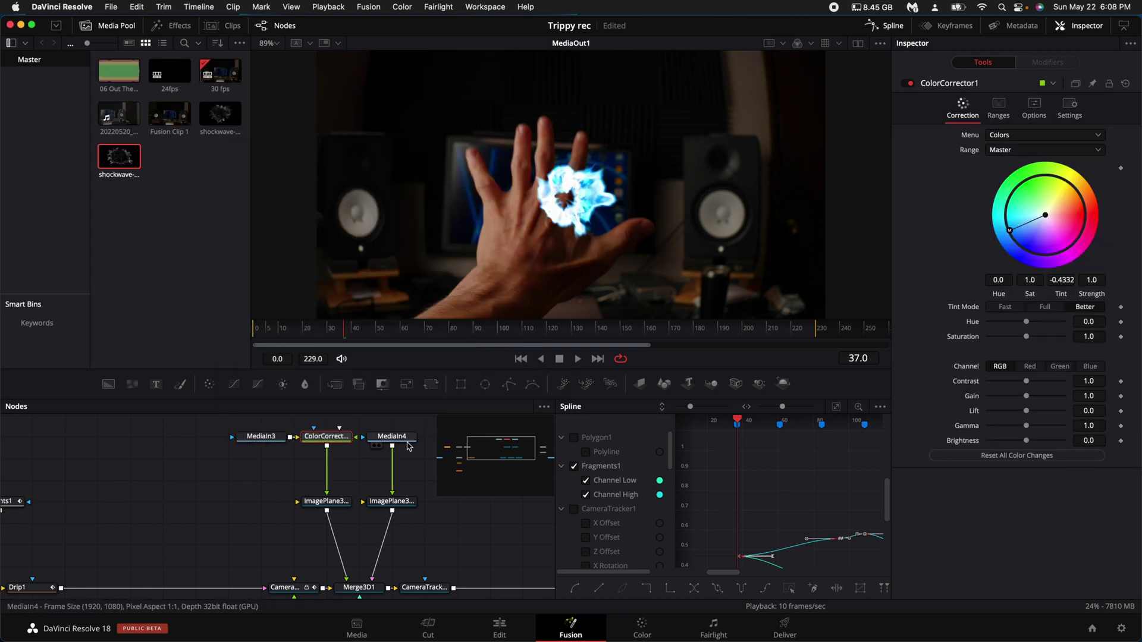
Paste a copy of the blue Color Corrector and insert it between MediaIn4 and its image plane.
left_click(377, 472)
key("cmd+v")
left_click_drag(376, 470, 393, 416)
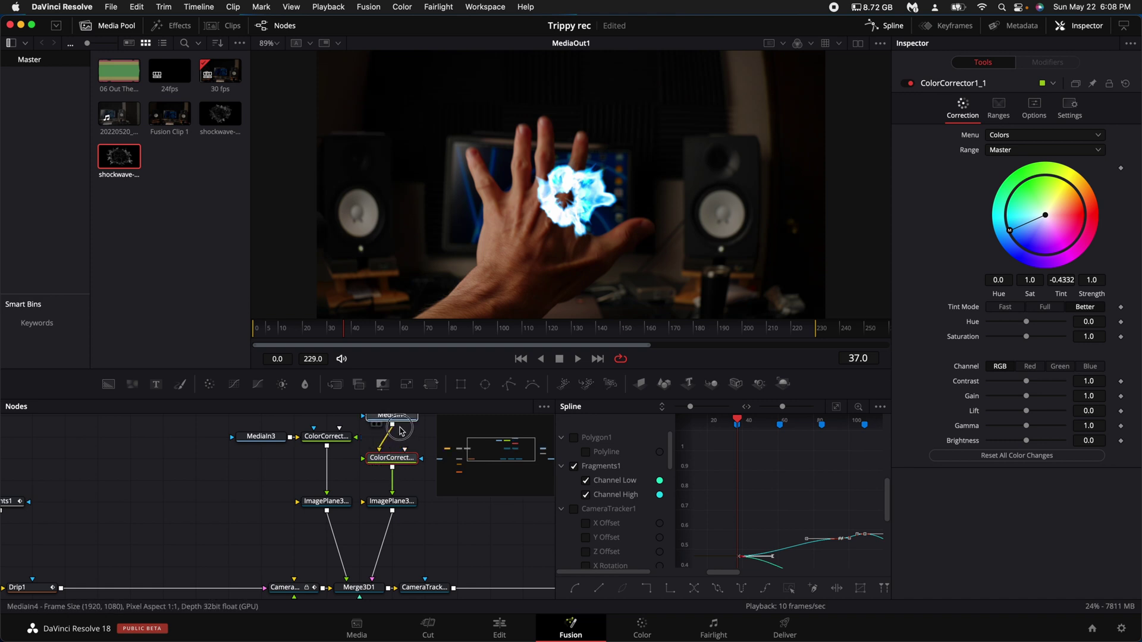
left_click(392, 458)
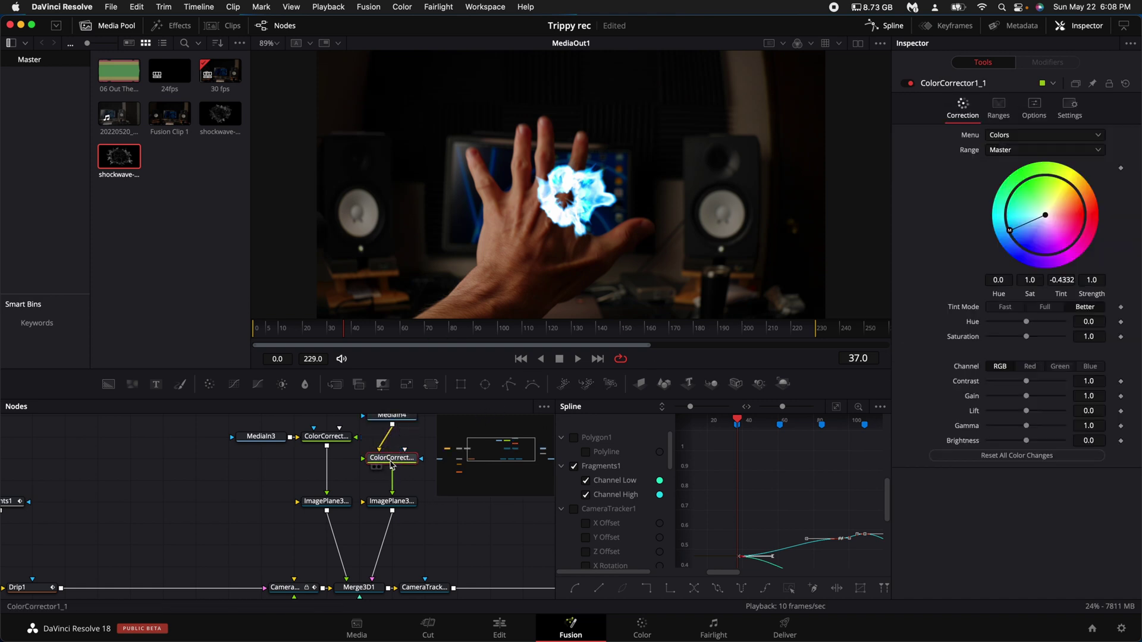
left_click_drag(353, 337, 459, 337)
key("ctrl+z")
key("ctrl+z")
key("ctrl+z")
key("ctrl+z")
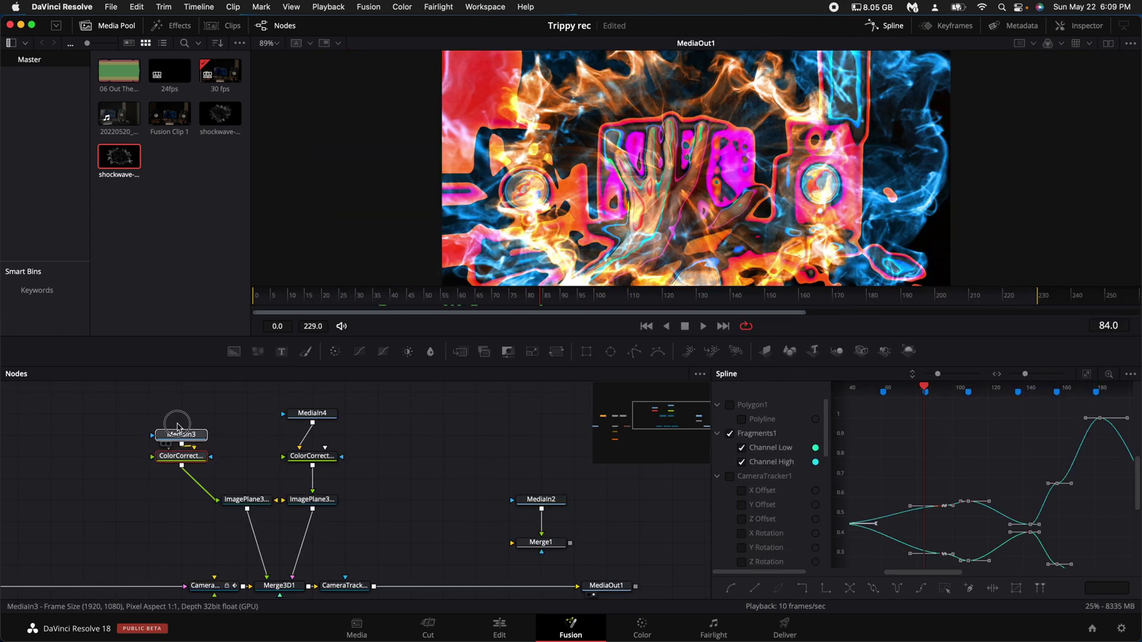
Arrange the MediaIn3 and MediaIn4 branches as two neat vertical columns above Merge3D1.
left_click_drag(245, 500, 180, 478)
left_click_drag(302, 511, 269, 489)
left_click_drag(310, 457, 277, 457)
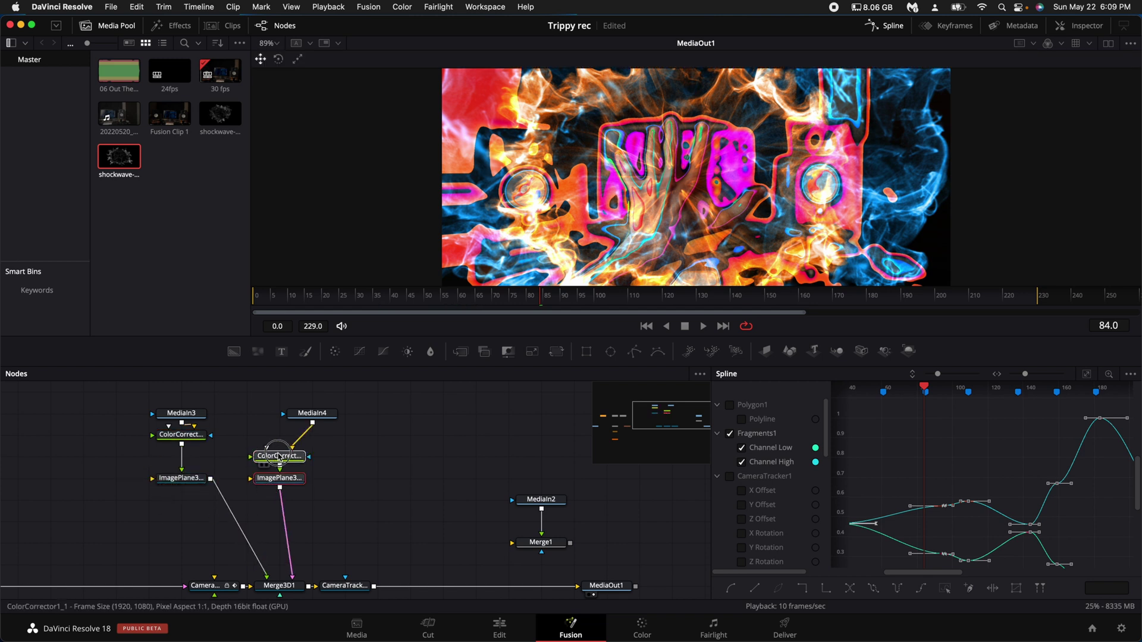
left_click_drag(316, 418, 284, 418)
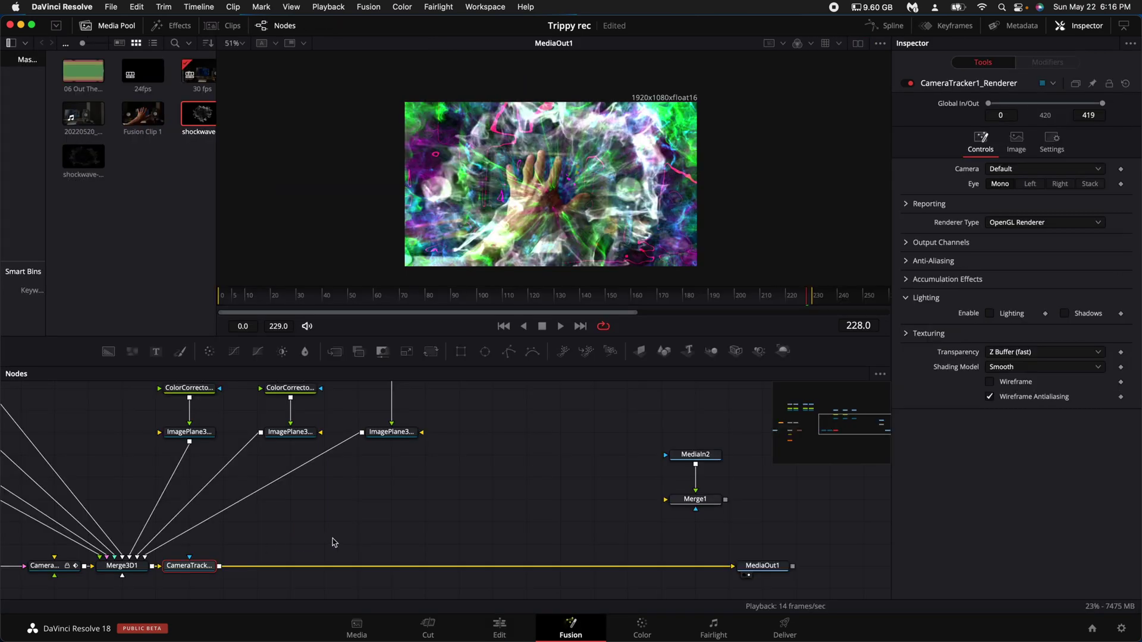
Insert a Prism Blur node between the camera tracker renderer and MediaOut1.
left_click(333, 542)
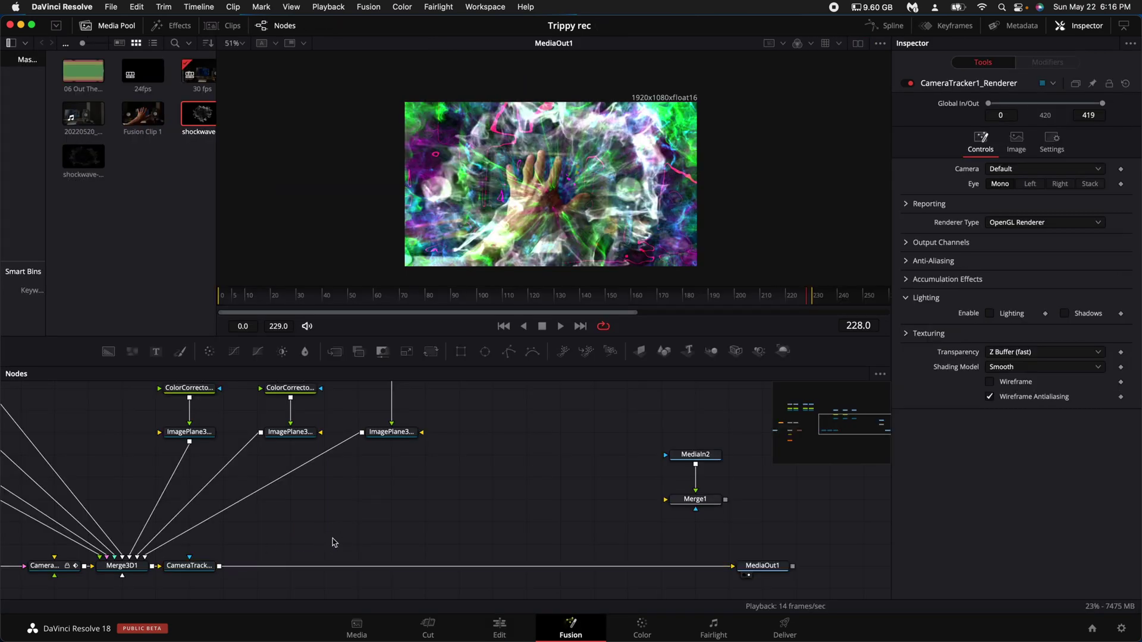
left_click(260, 564)
key("shift+space")
type("col")
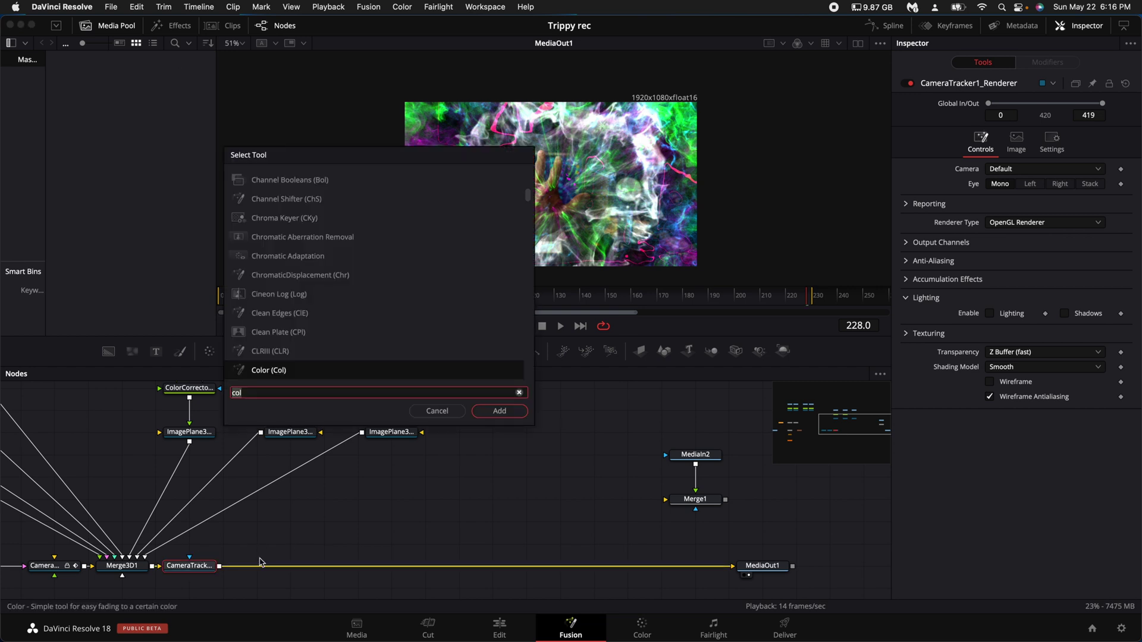
key("BackSpace")
key("BackSpace")
key("BackSpace")
type("pri")
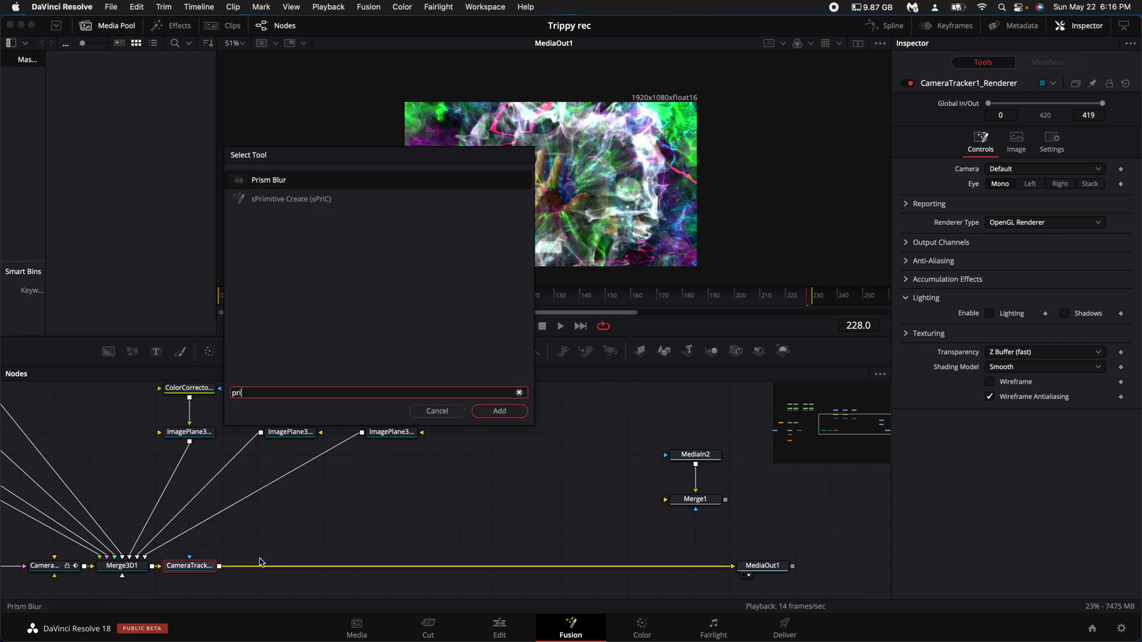
key("Return")
Animate PrismBlur1's Aberration Distance from 0 at frame 26 to 0.15 at frame 44.
left_click_drag(321, 296, 287, 297)
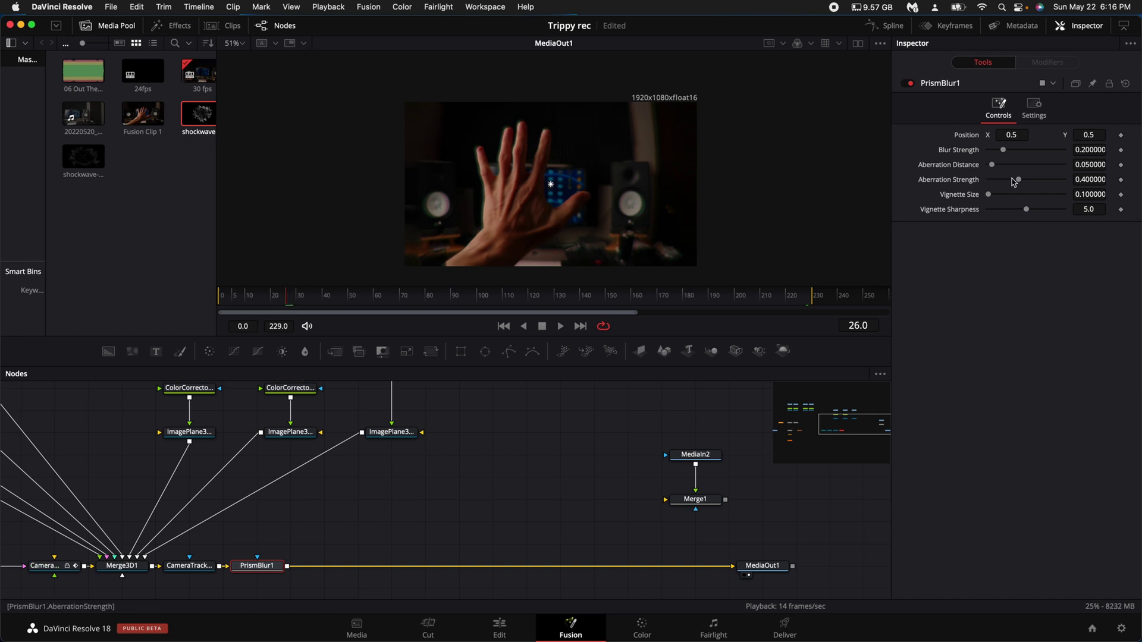
mouse_move(993, 165)
left_mouse_down()
mouse_move(1012, 167)
mouse_move(989, 167)
left_mouse_up()
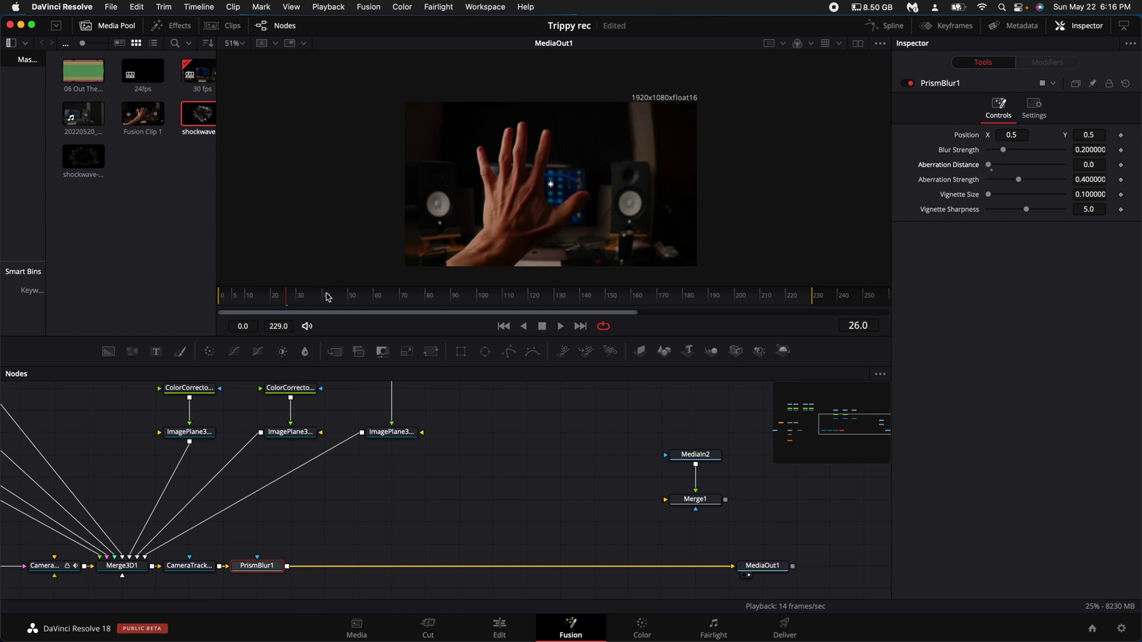
left_click(1121, 166)
left_click_drag(293, 301, 333, 301)
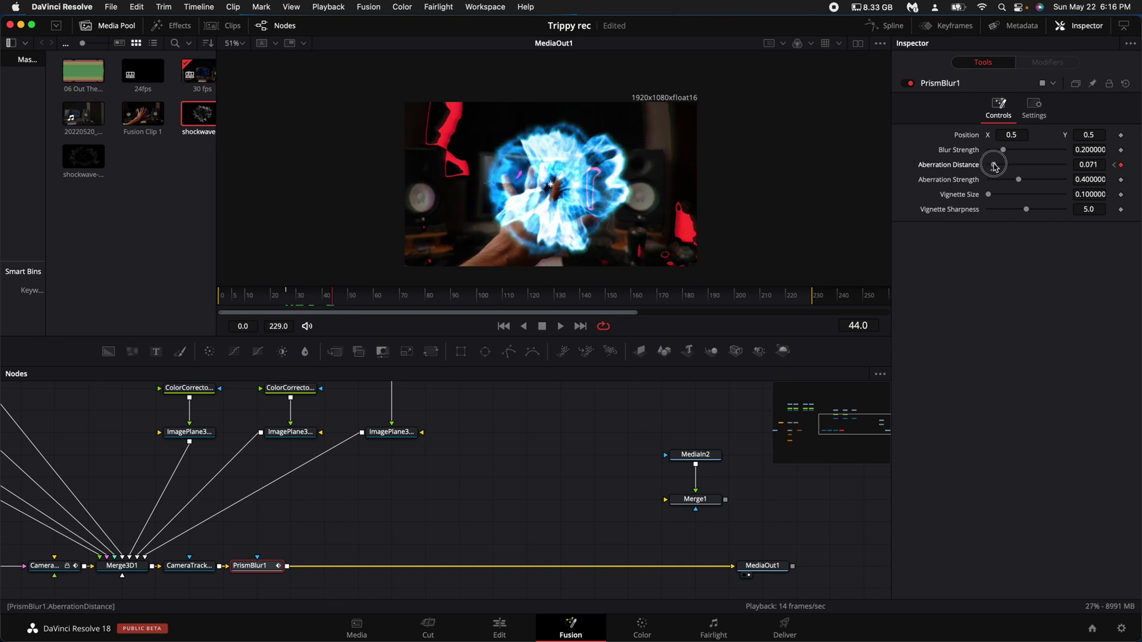
left_click_drag(989, 167, 1000, 165)
Keyframe PrismBlur1's Aberration Distance at 0.15 on frame 205 and return it to 0 near frame 229.
left_click(392, 299)
left_click_drag(391, 300, 747, 296)
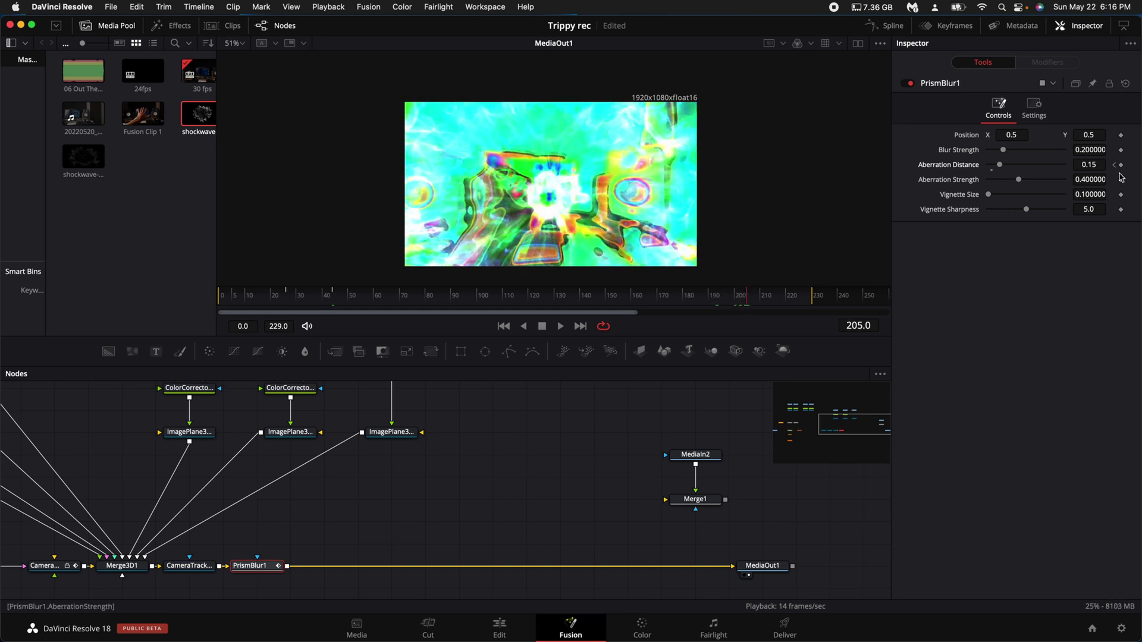
left_click_drag(751, 298, 811, 298)
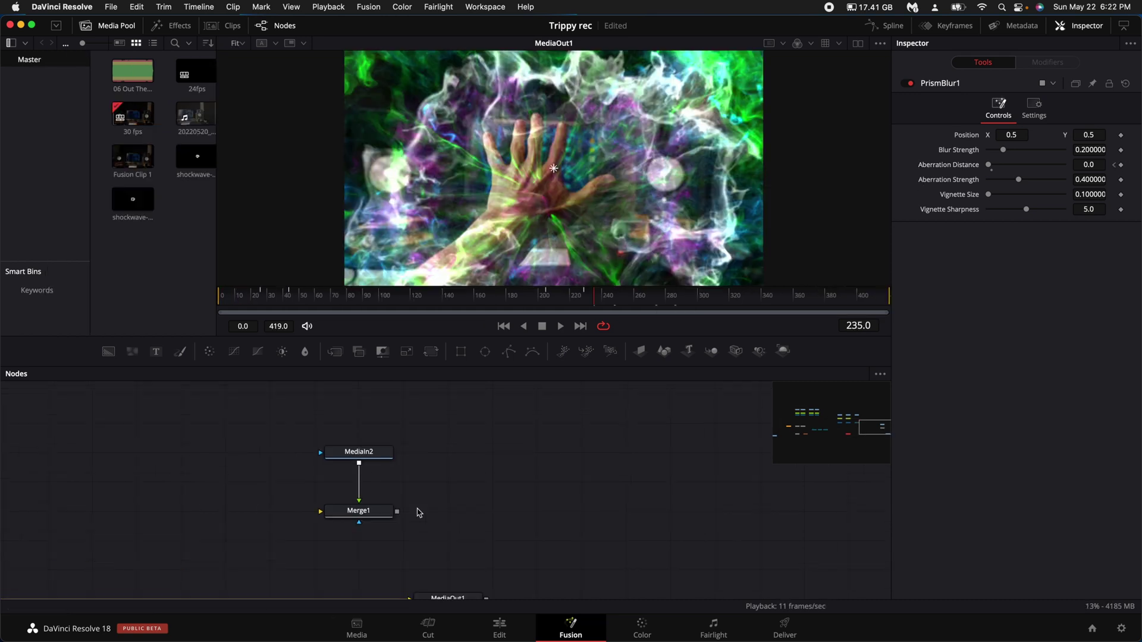
Insert Merge1 into the connection before MediaOut1 and connect MediaIn2 to its foreground input.
scroll(419, 513, "down", 2)
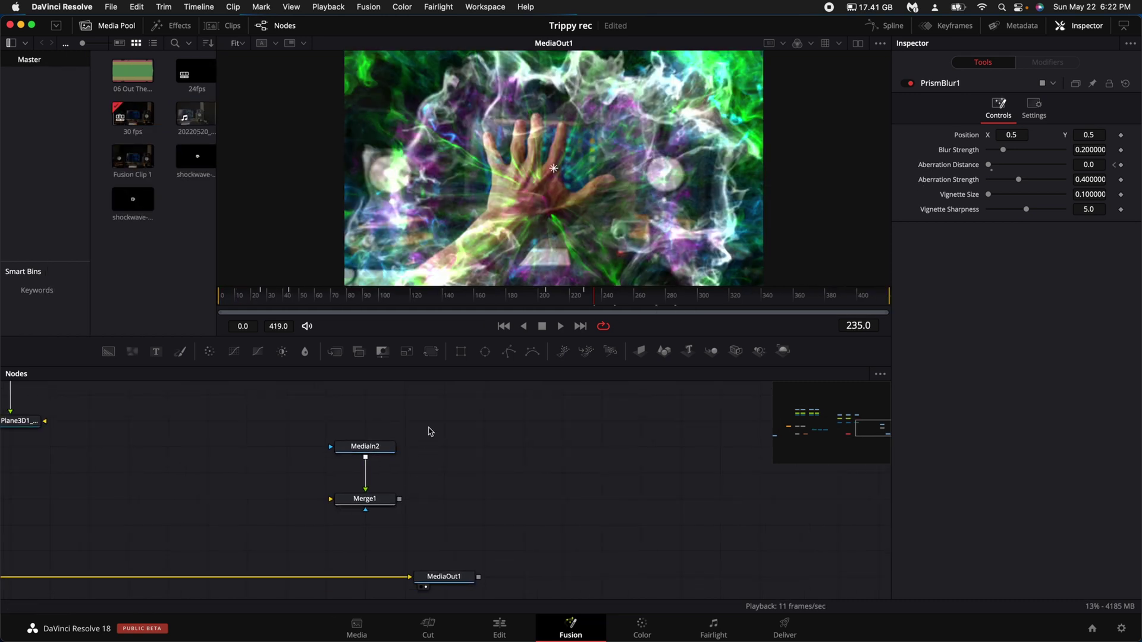
left_click_drag(446, 432, 307, 579)
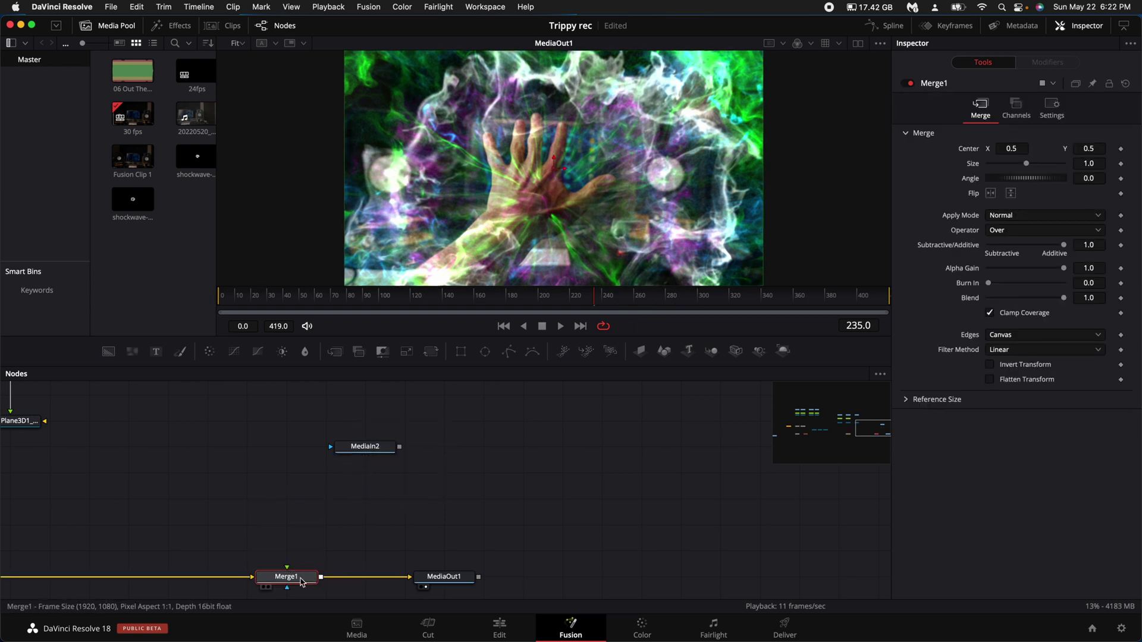
scroll(303, 582, "left", 3)
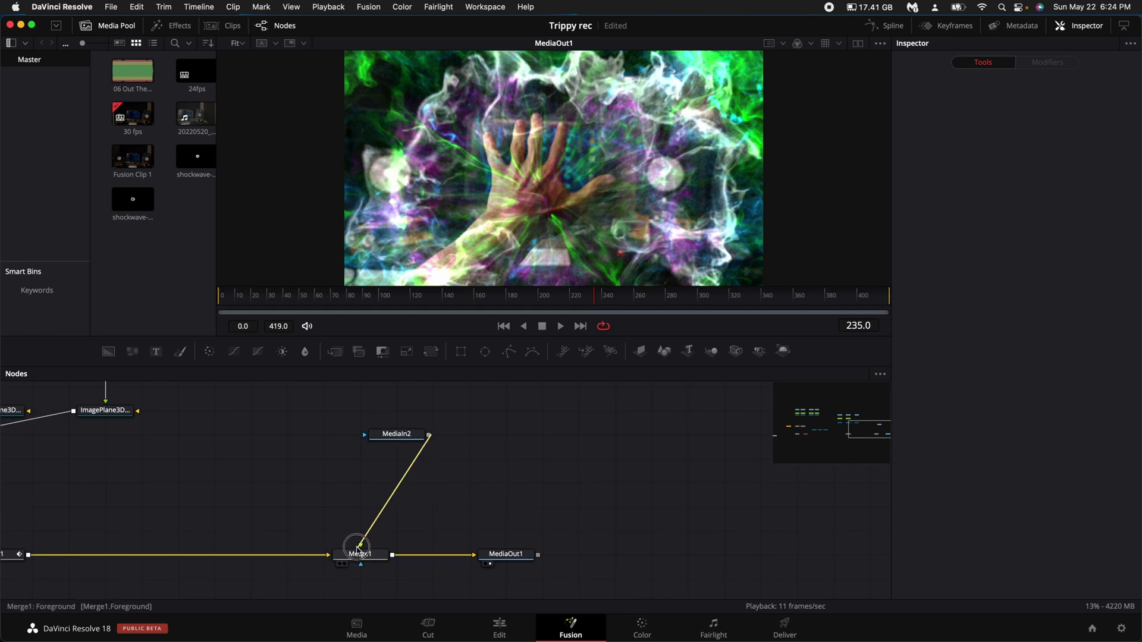
left_click_drag(358, 544, 361, 546)
Insert a Displace node between MediaIn2 and Merge1.
key("shift+space")
type("dis")
key("Down")
key("Down")
key("Down")
key("Down")
key("Down")
key("Down")
key("Up")
key("Up")
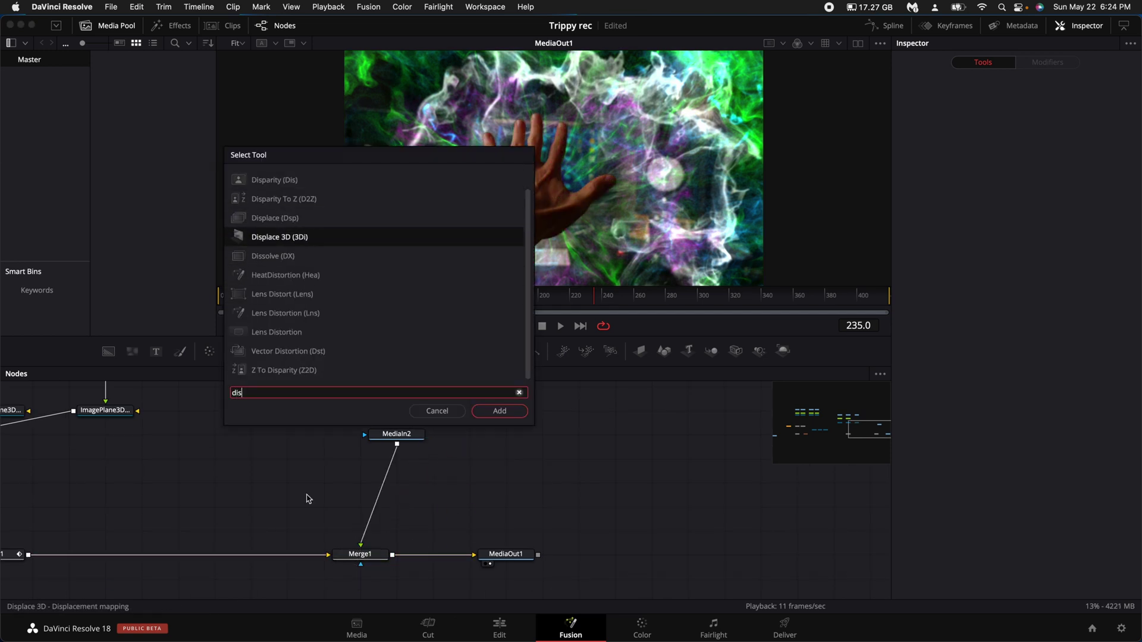
key("Up")
key("Up")
key("Return")
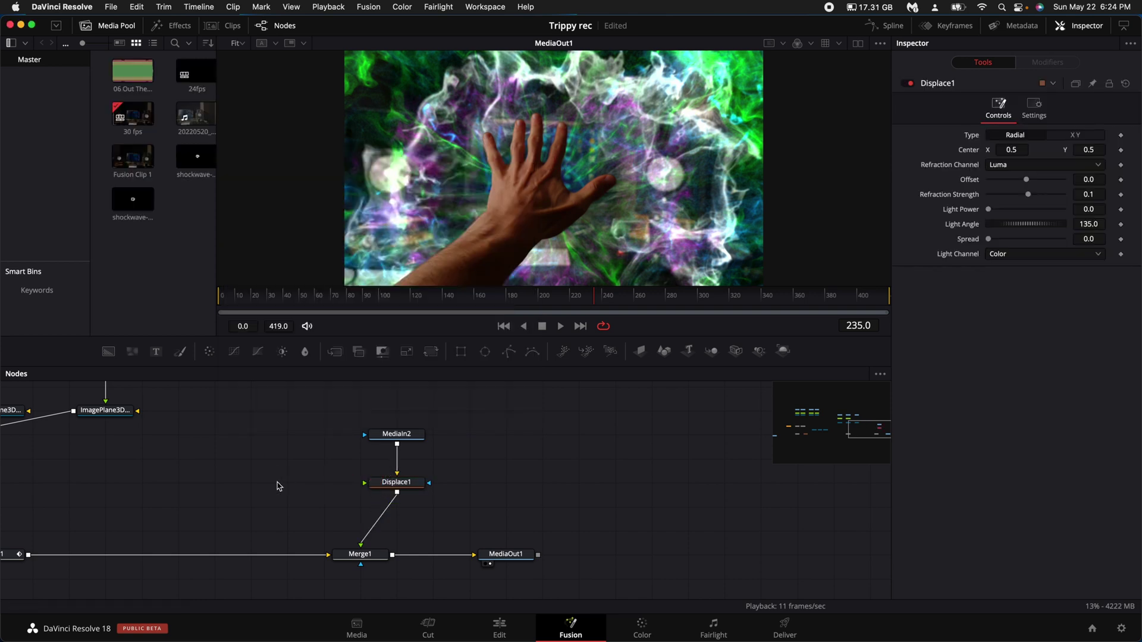
Add a Fast Noise node and connect it to Displace1's foreground input.
key("shift+space")
type("fast")
key("Return")
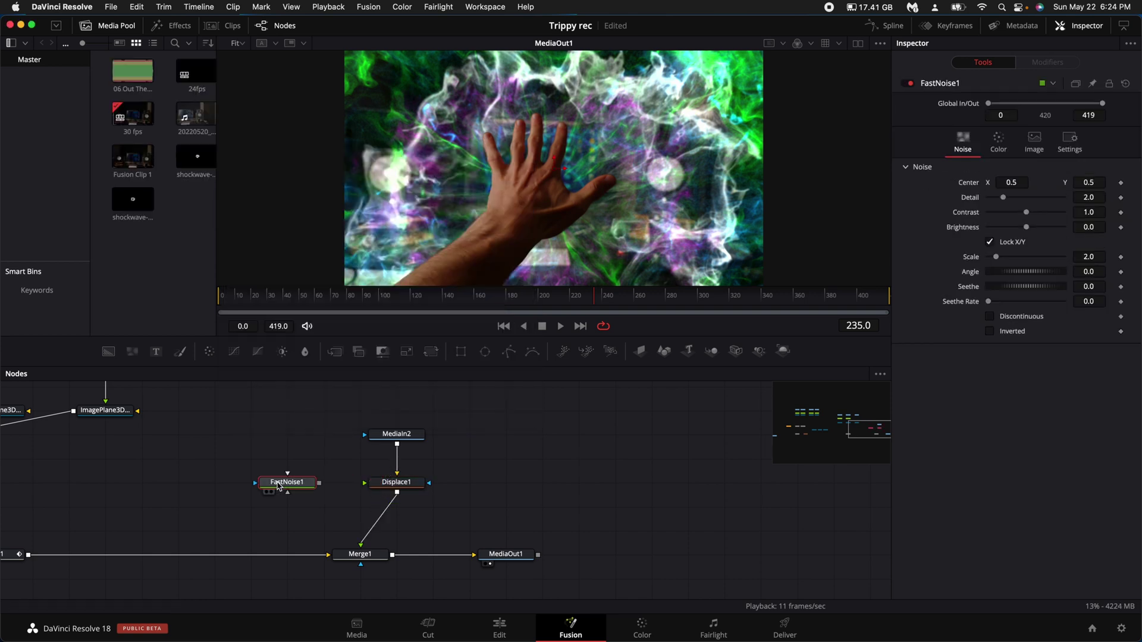
left_click_drag(322, 483, 398, 487)
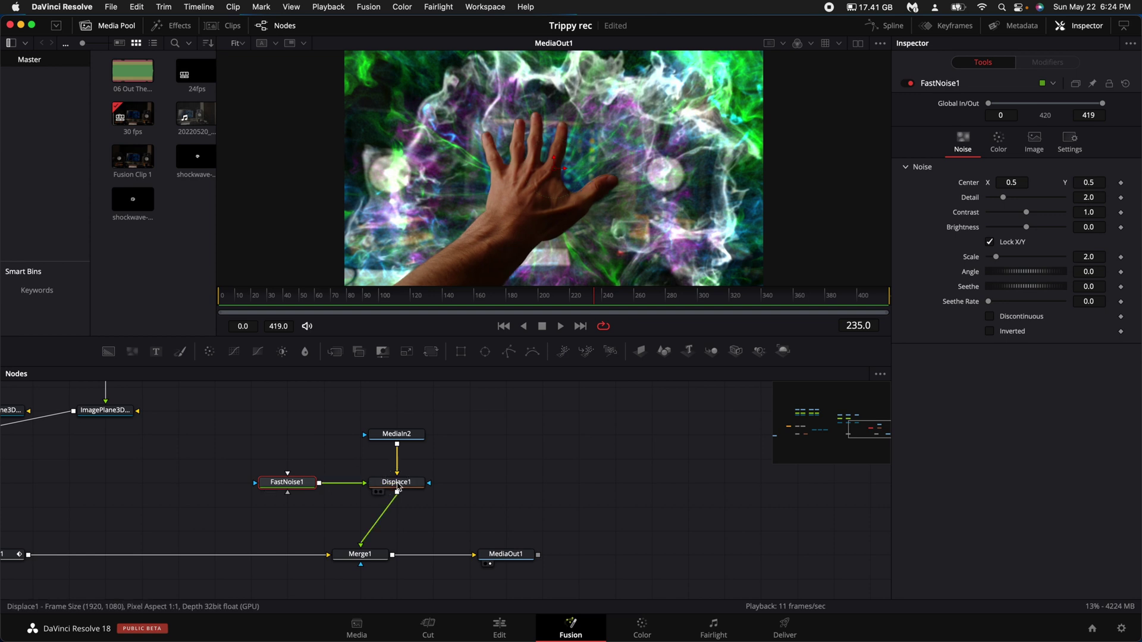
Go to frame 33 and set FastNoise1's Detail to 5.35 and Contrast to 3.67.
left_click(401, 487)
left_click(276, 297)
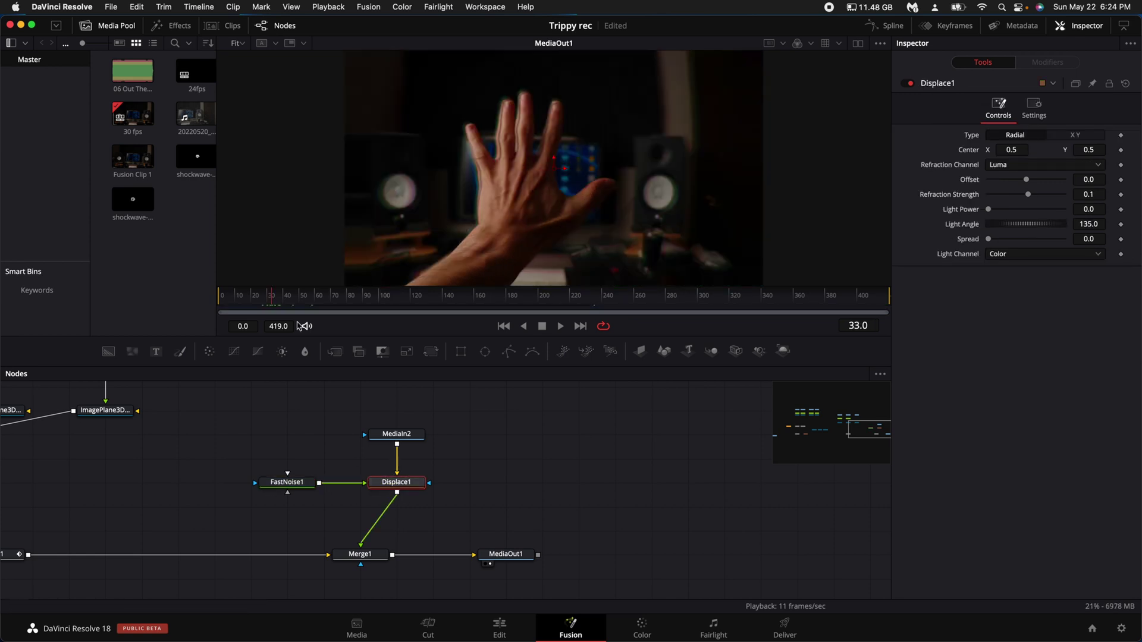
left_click(300, 480)
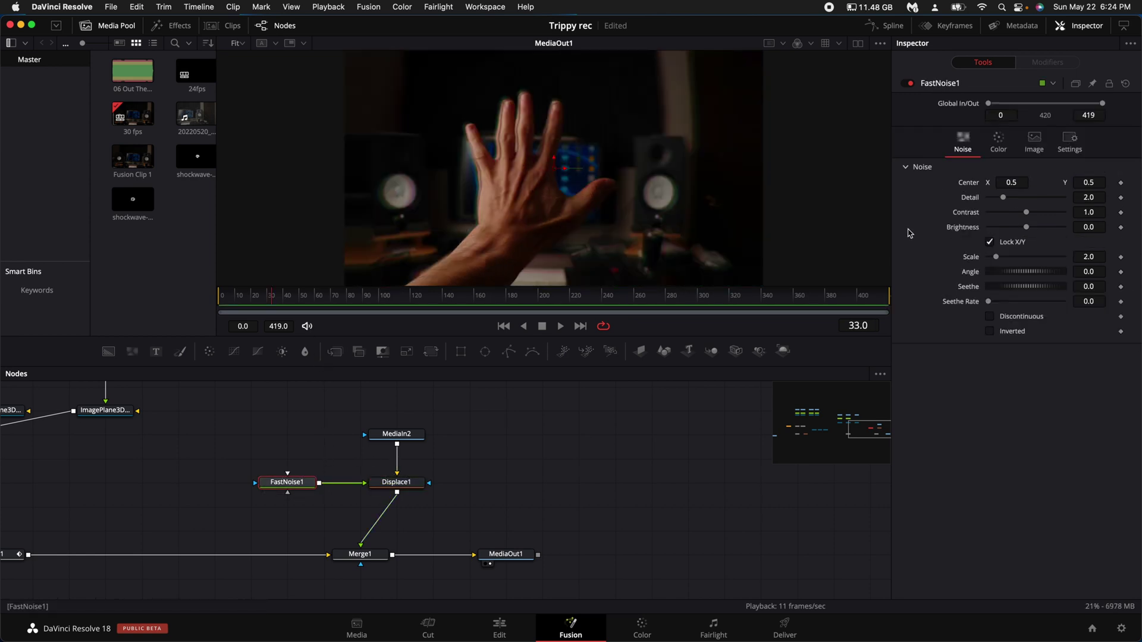
left_click_drag(1017, 201, 1053, 217)
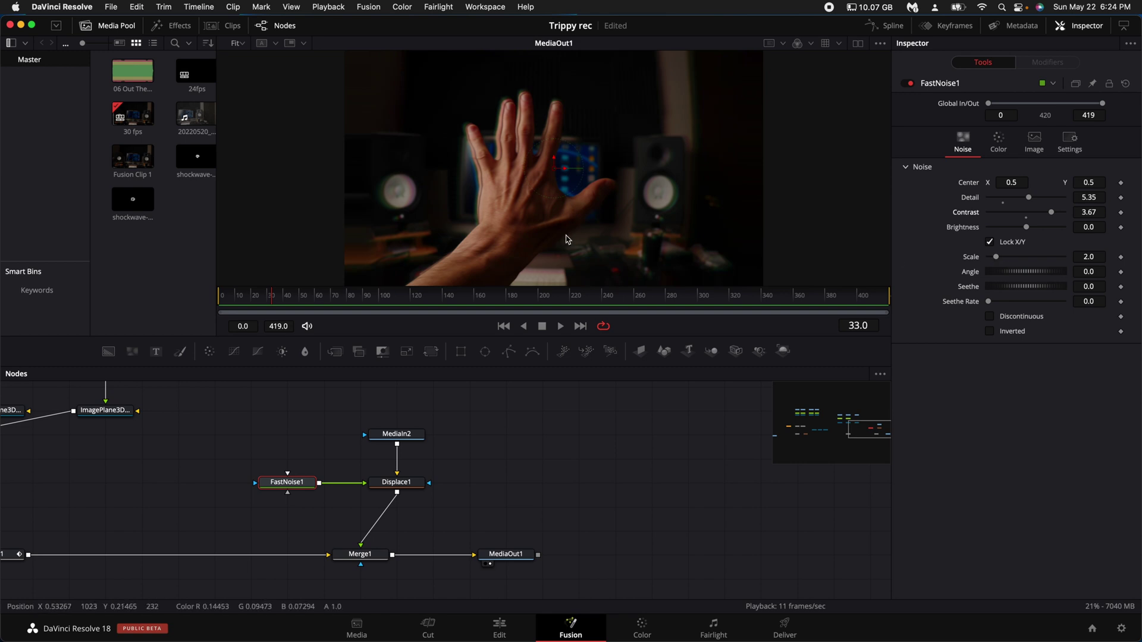
Hide the Media Pool and set FastNoise1's Scale to 6.46 while inspecting the hand closely.
left_click(108, 24)
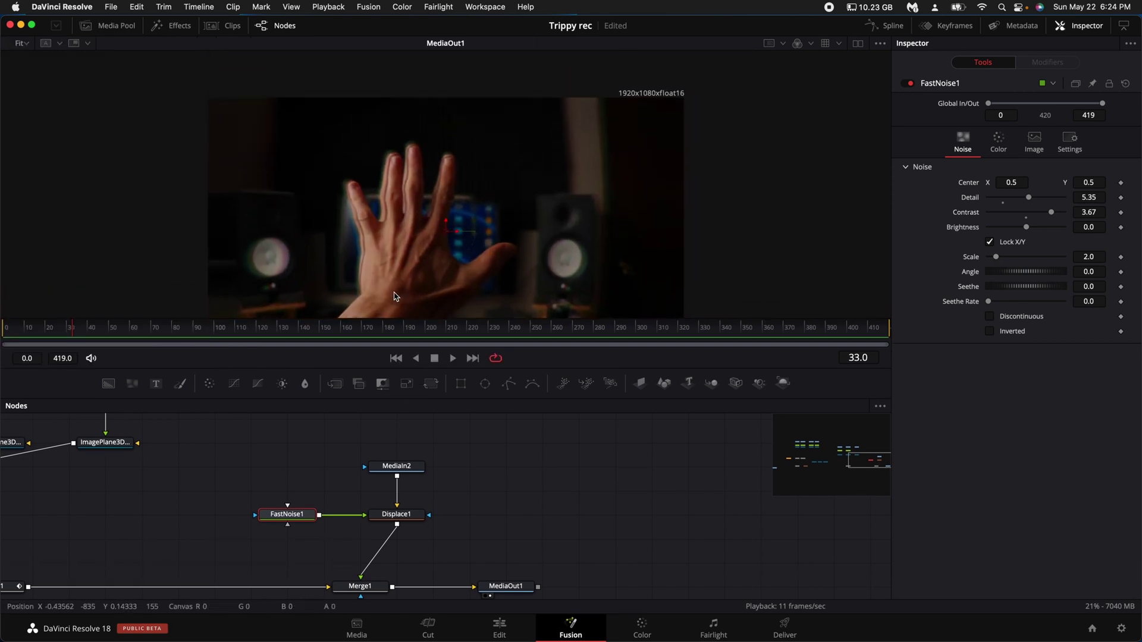
scroll(395, 297, "up", 3)
mouse_move(1019, 257)
left_mouse_down()
mouse_move(1084, 262)
mouse_move(999, 267)
mouse_move(1025, 266)
mouse_move(1013, 267)
left_mouse_up()
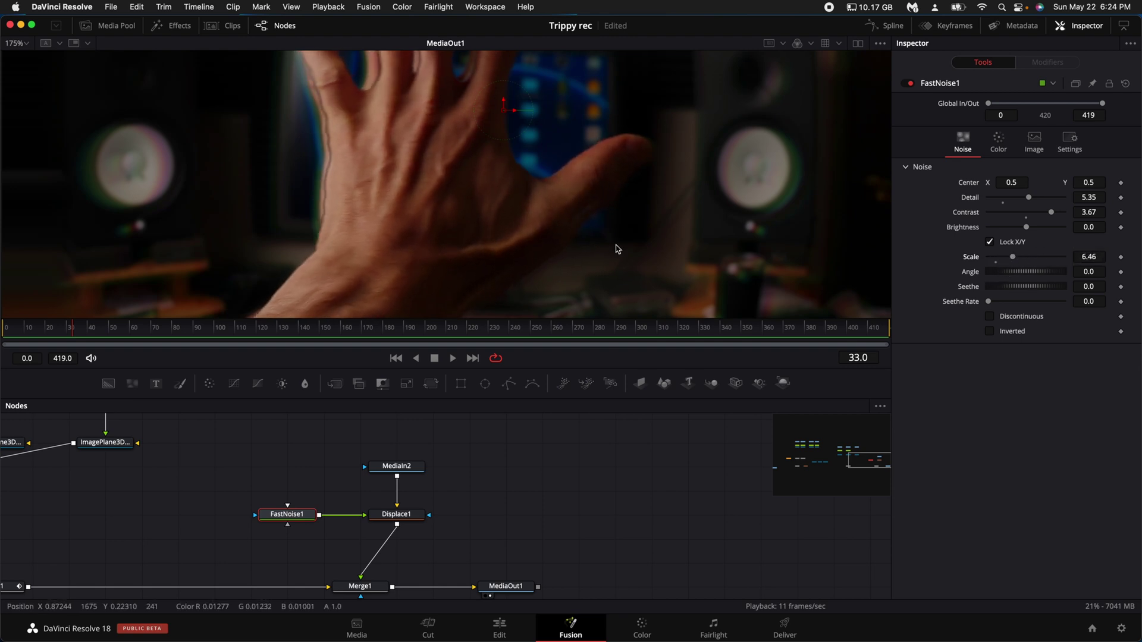
scroll(523, 237, "down", 3)
scroll(523, 237, "up", 1)
Try a Refraction Strength of about -0.34 on Displace1, and reset it to its default value.
left_click(409, 512)
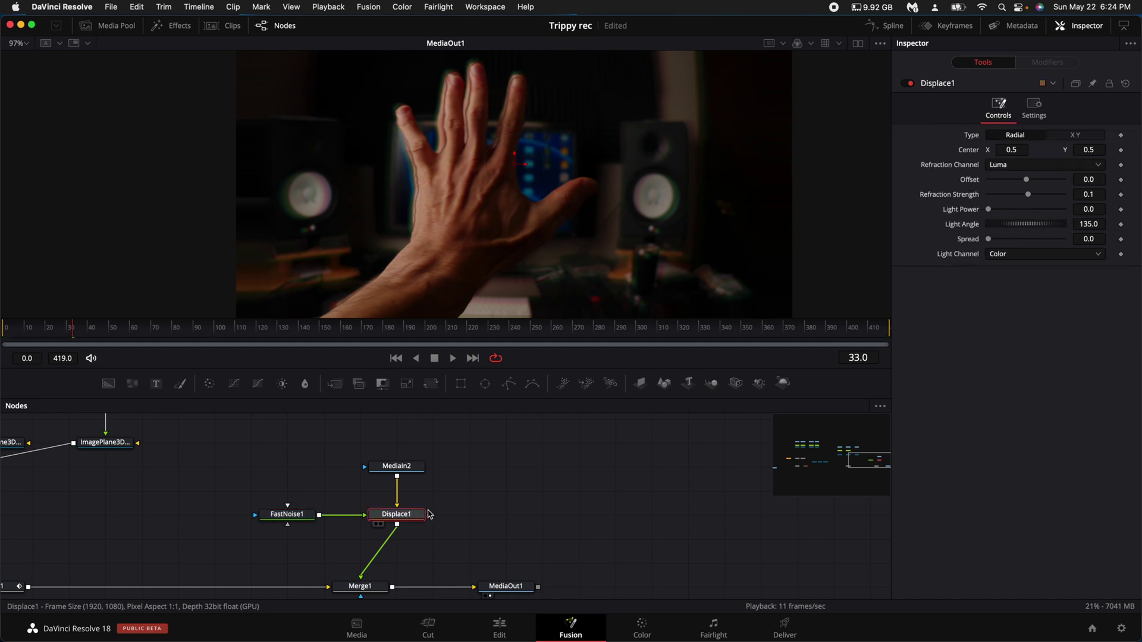
mouse_move(1029, 200)
left_mouse_down()
mouse_move(1044, 200)
mouse_move(1023, 207)
left_mouse_up()
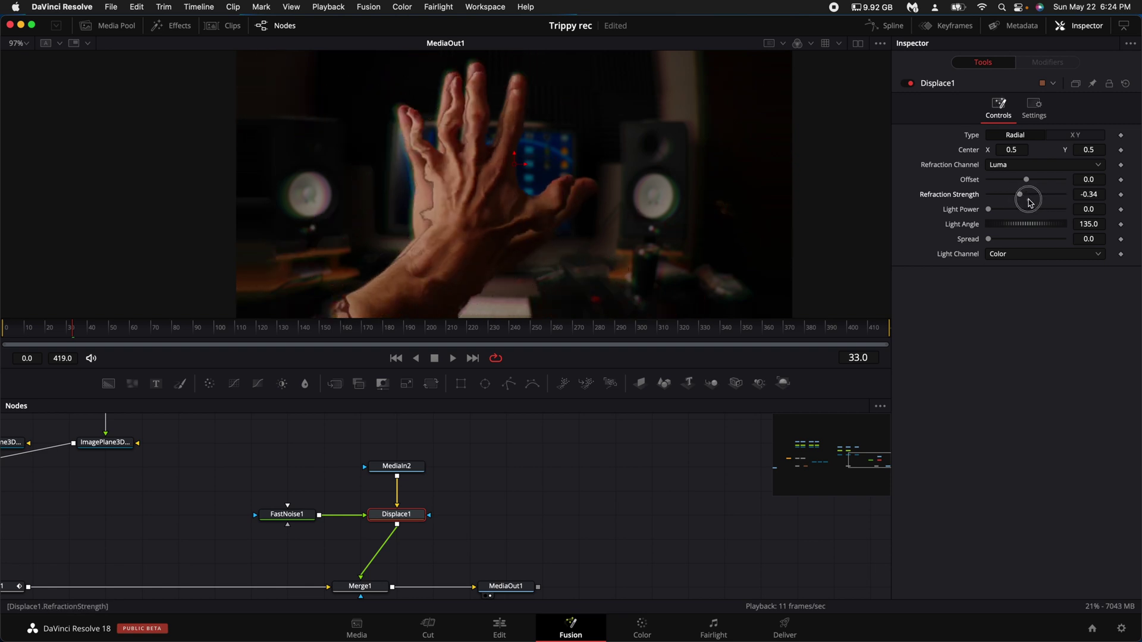
double_click(1030, 203)
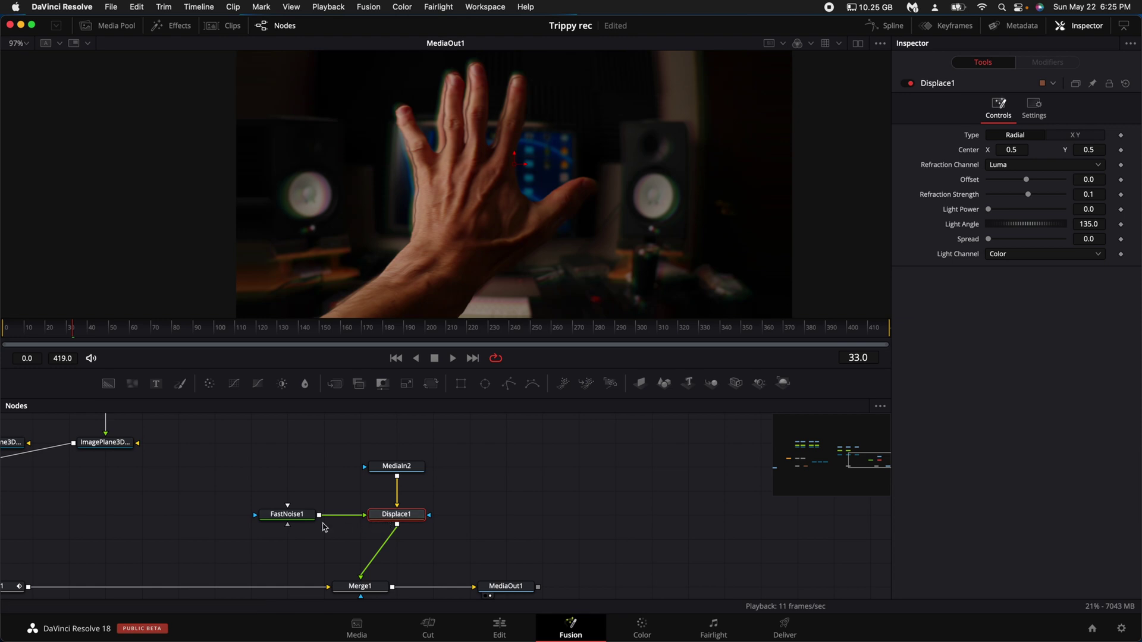
Animate FastNoise1's Scale with a keyframe of 0.0 at frame 33 and one of 4.09 at frame 61.
left_click(291, 514)
left_click(391, 517)
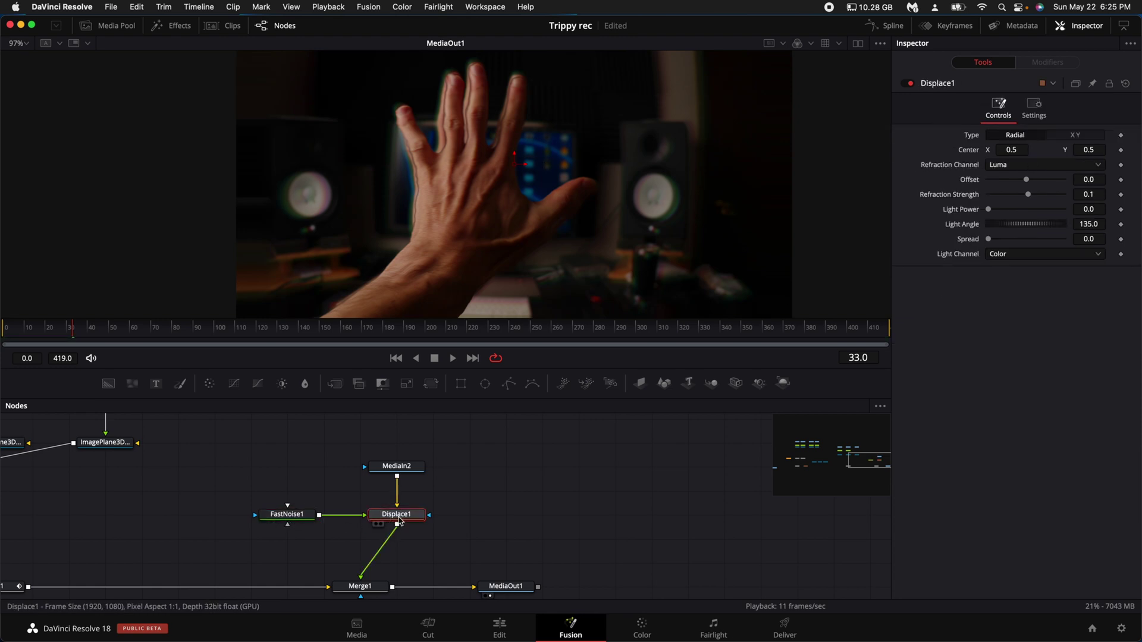
left_click(287, 514)
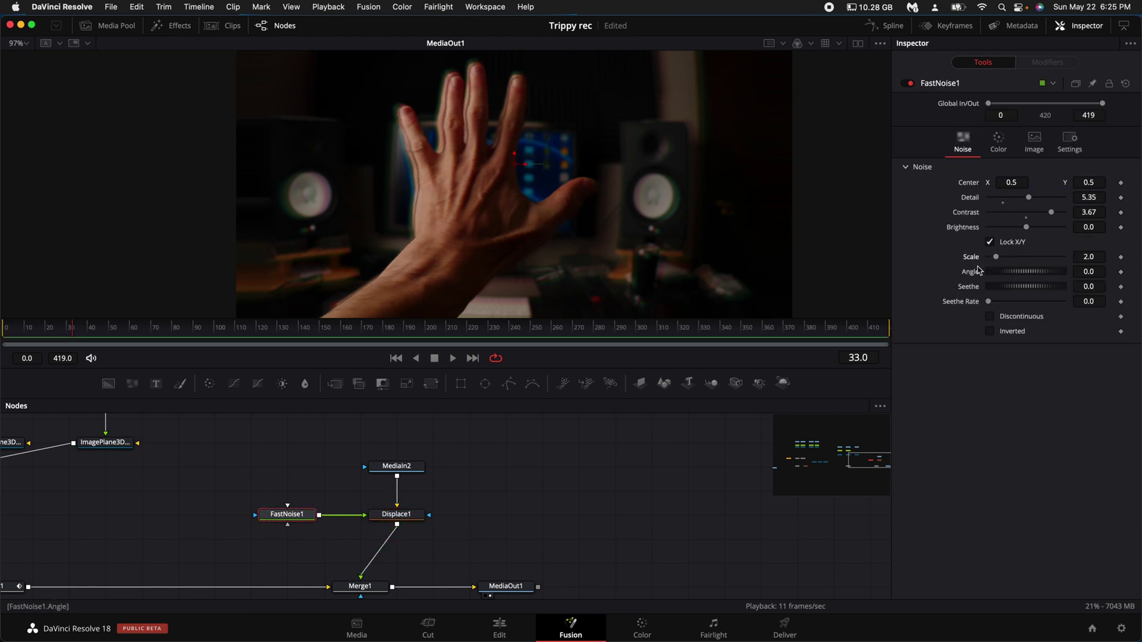
left_click_drag(997, 257, 988, 257)
left_click(1121, 257)
left_click(75, 329)
left_click_drag(74, 329, 131, 331)
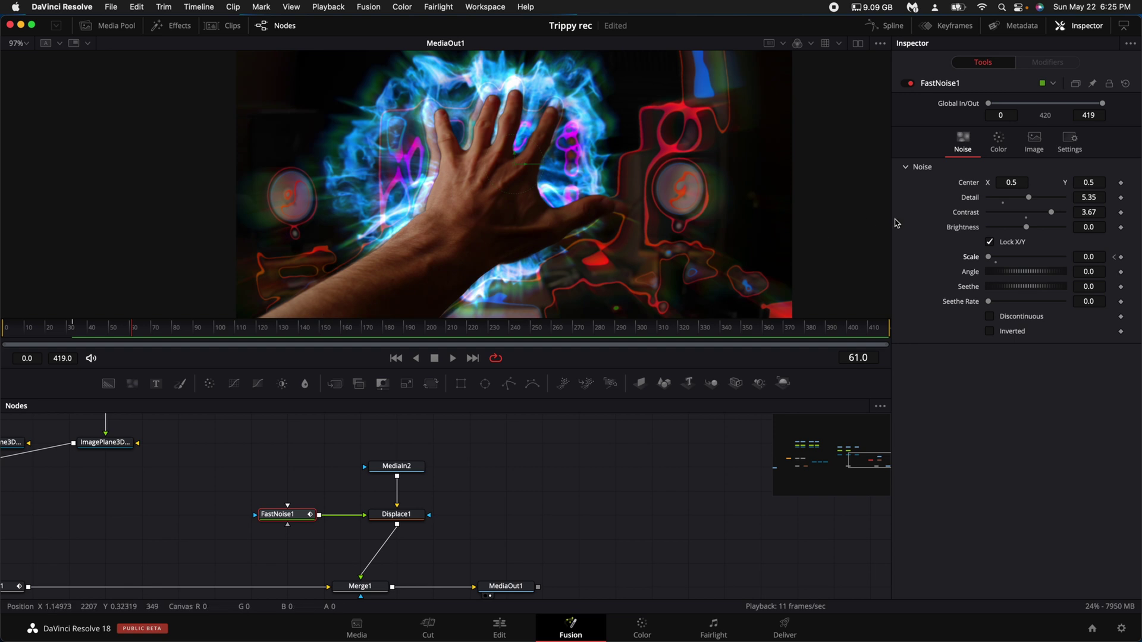
left_click_drag(989, 259, 1006, 262)
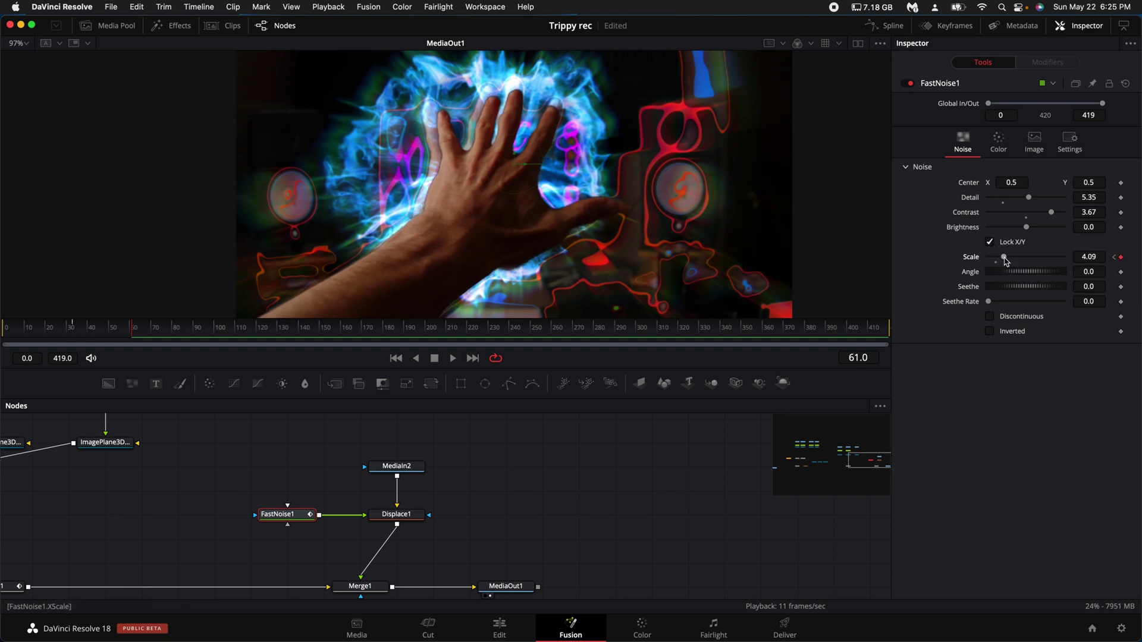
Add an Anim Curves modifier to FastNoise1's Seethe Rate and set the modifier's Scale to 2.0.
right_click(970, 306)
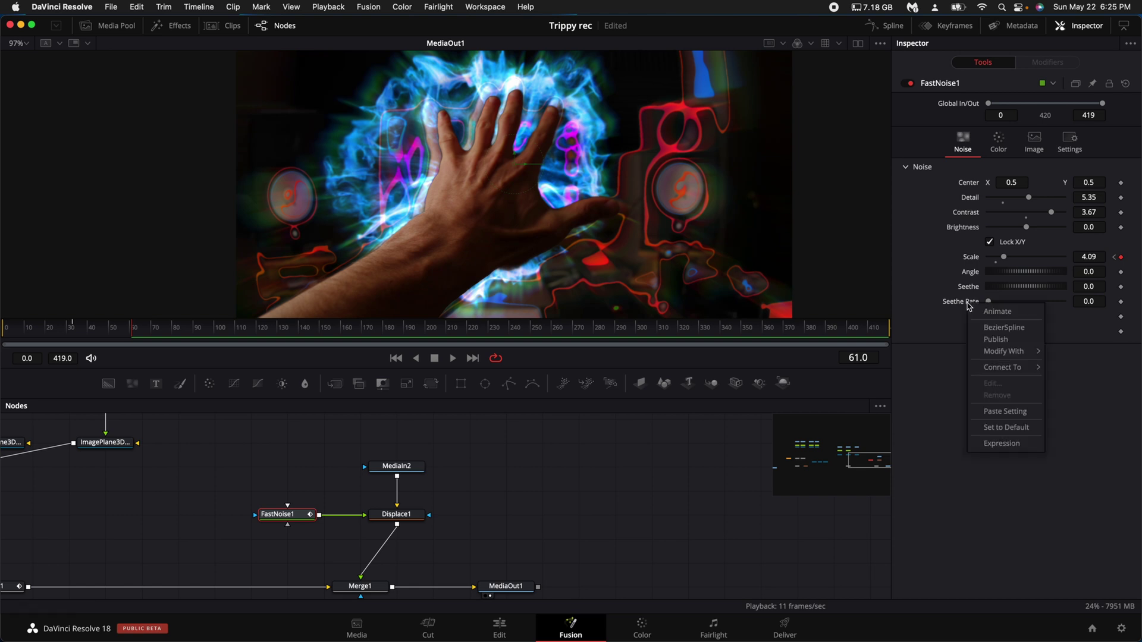
mouse_move(1003, 353)
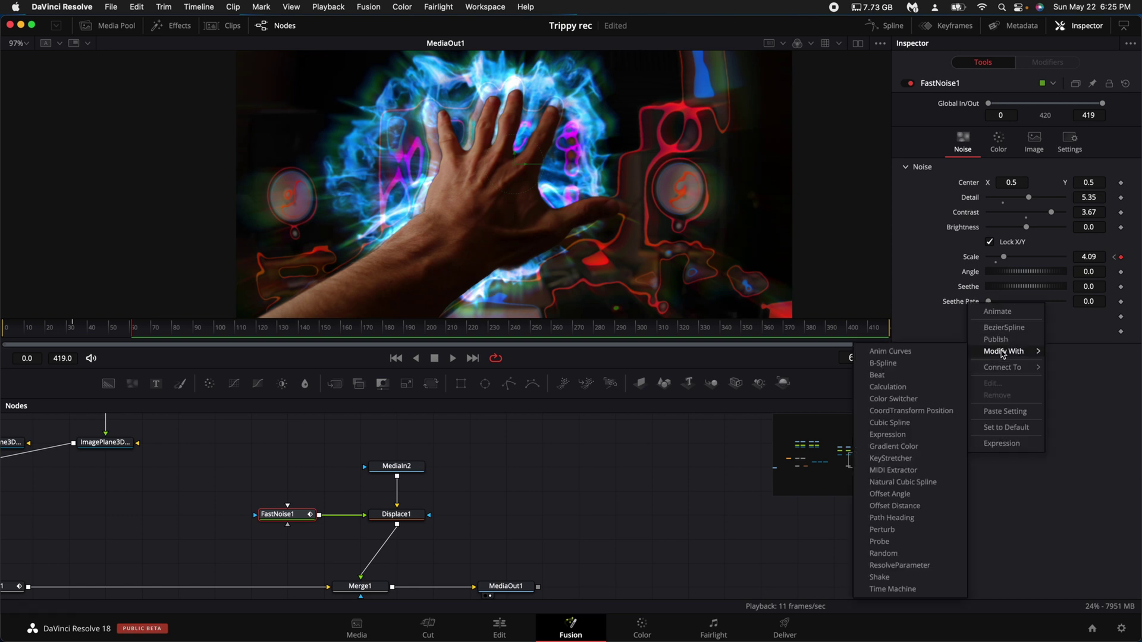
left_click(891, 352)
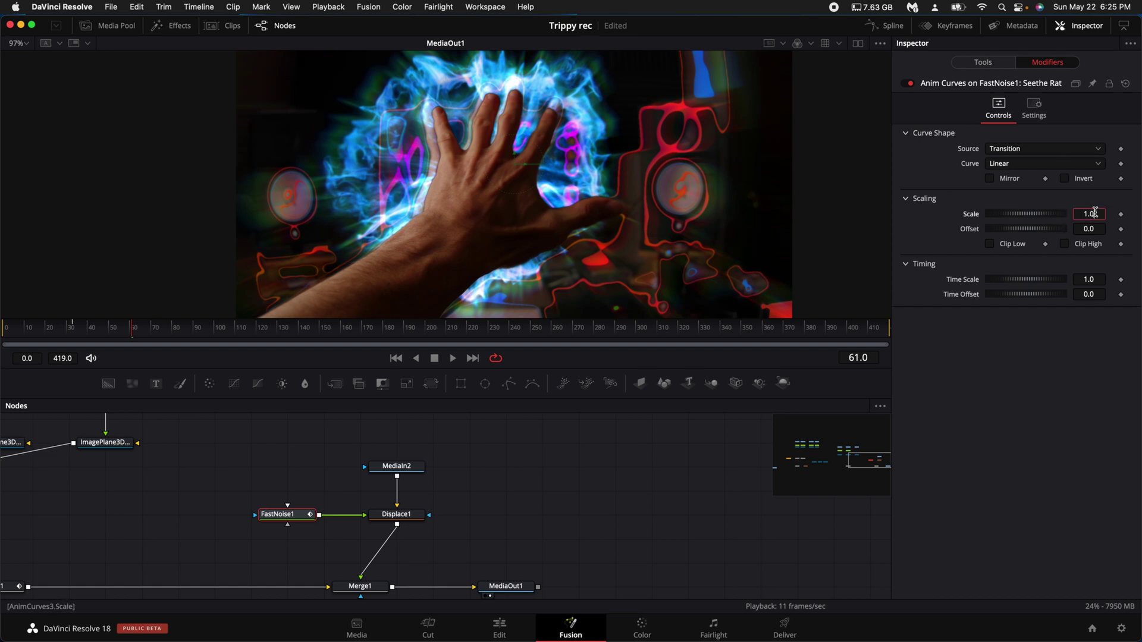
key("Return")
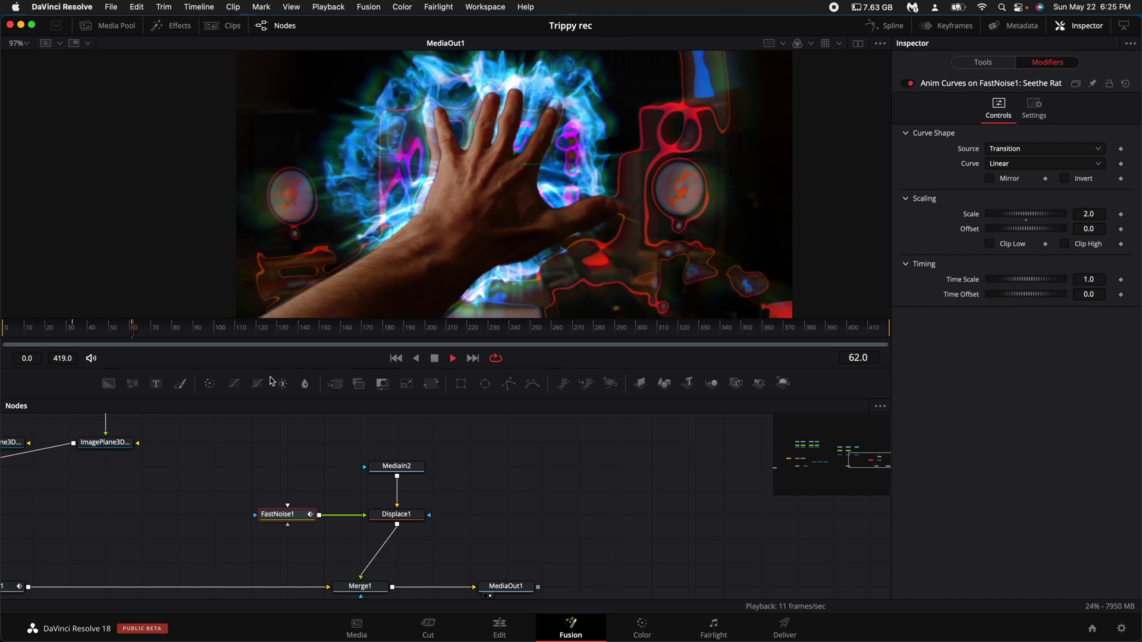
Keyframe FastNoise1's Scale of 4.09 at frame 254, bring it down to 0.0 by frame 270, and play the result.
left_click_drag(729, 331, 539, 337)
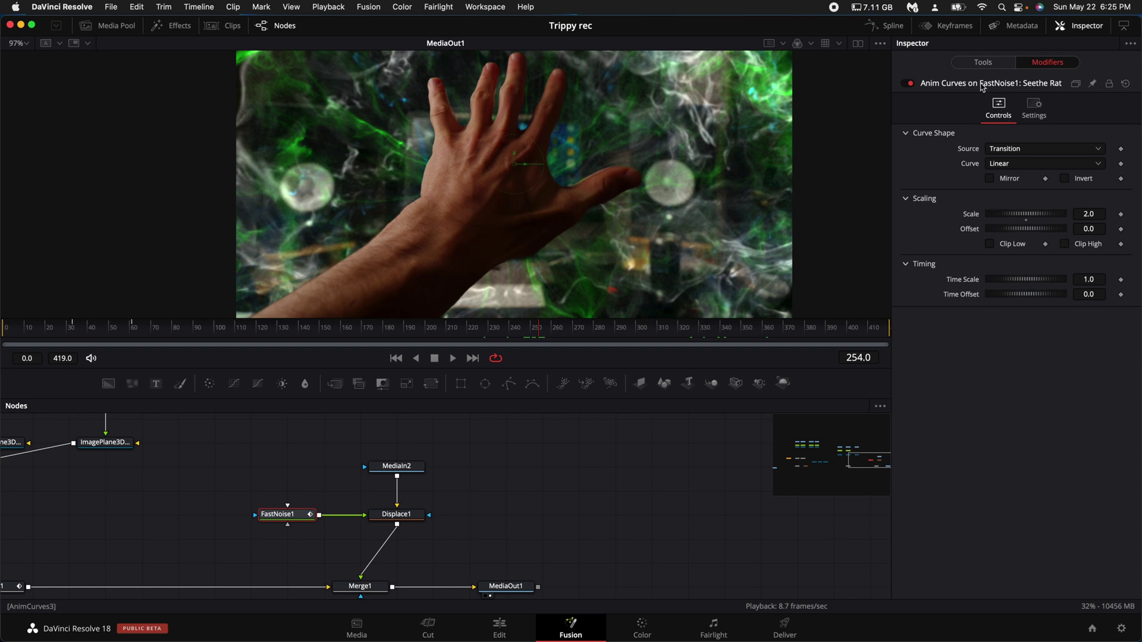
left_click(983, 62)
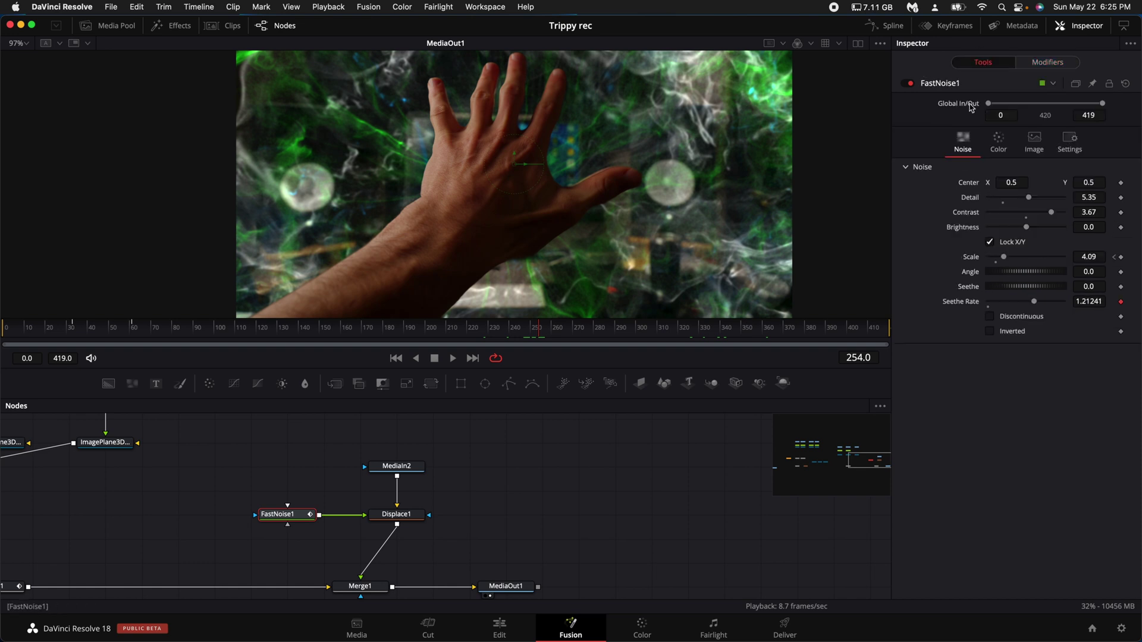
left_click(1122, 258)
key("space")
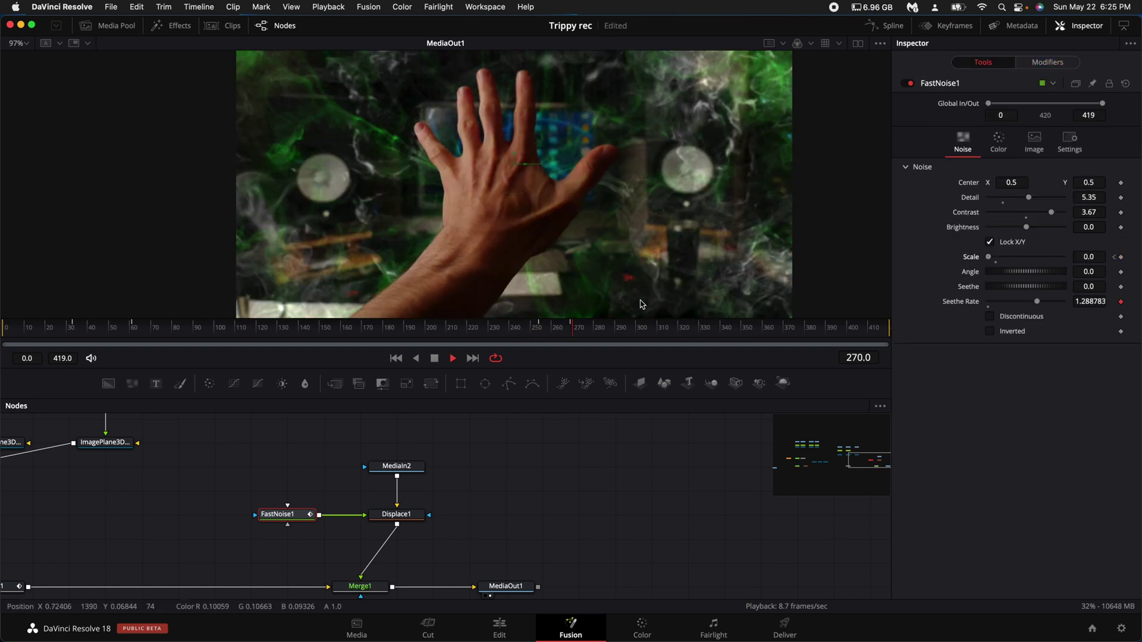